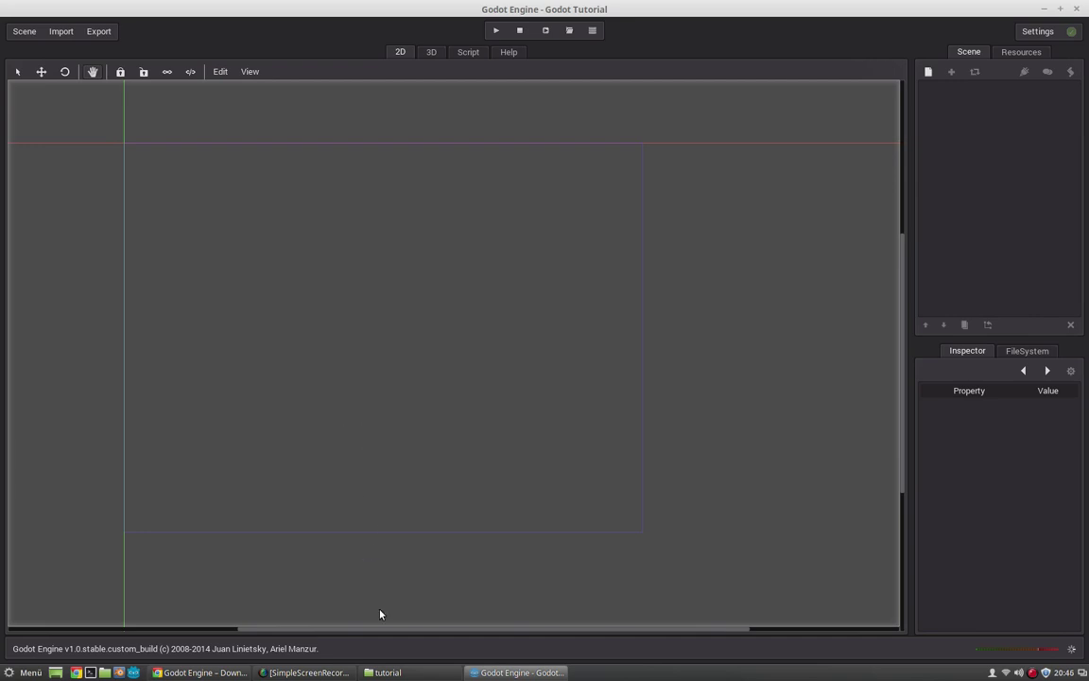
- Hide the Godot editor and inspect the red_square.png and blue_square.png desktop icons
{"action": "key", "text": "super+d"}
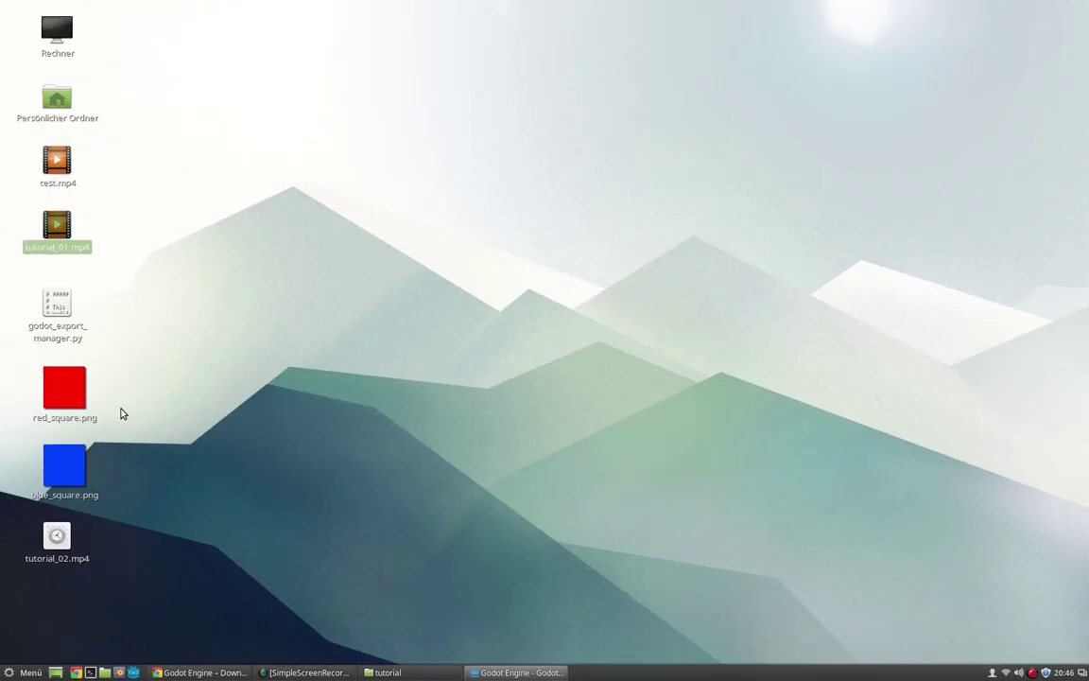
{"action": "left_click", "coordinate": [75, 418]}
{"action": "left_click", "coordinate": [79, 456]}
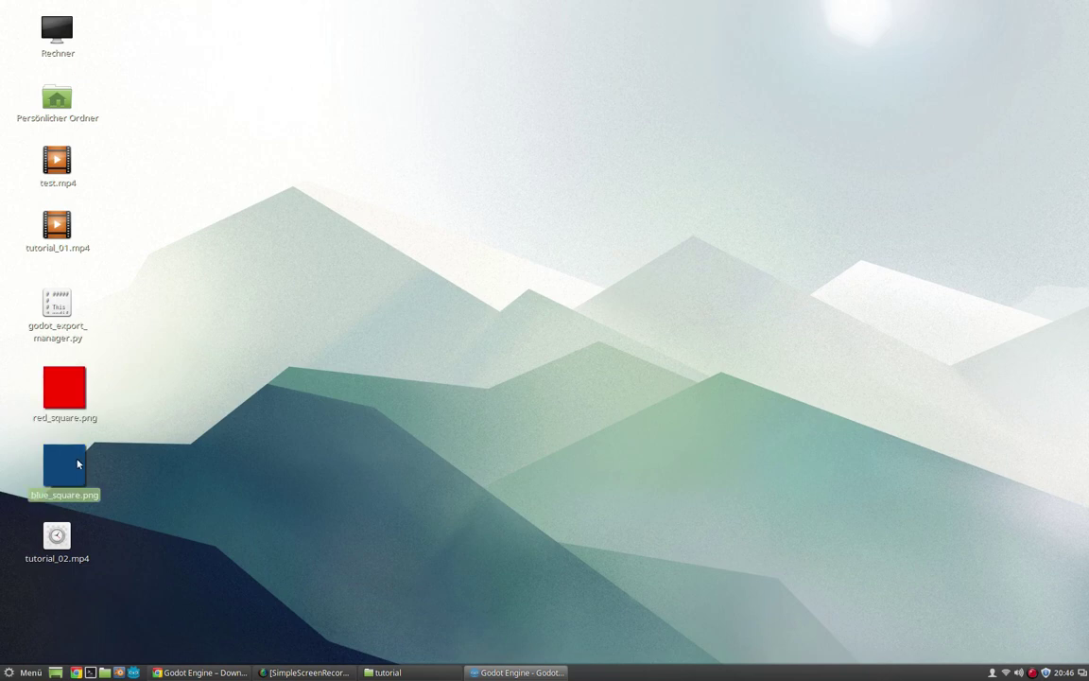
{"action": "left_click", "coordinate": [65, 396]}
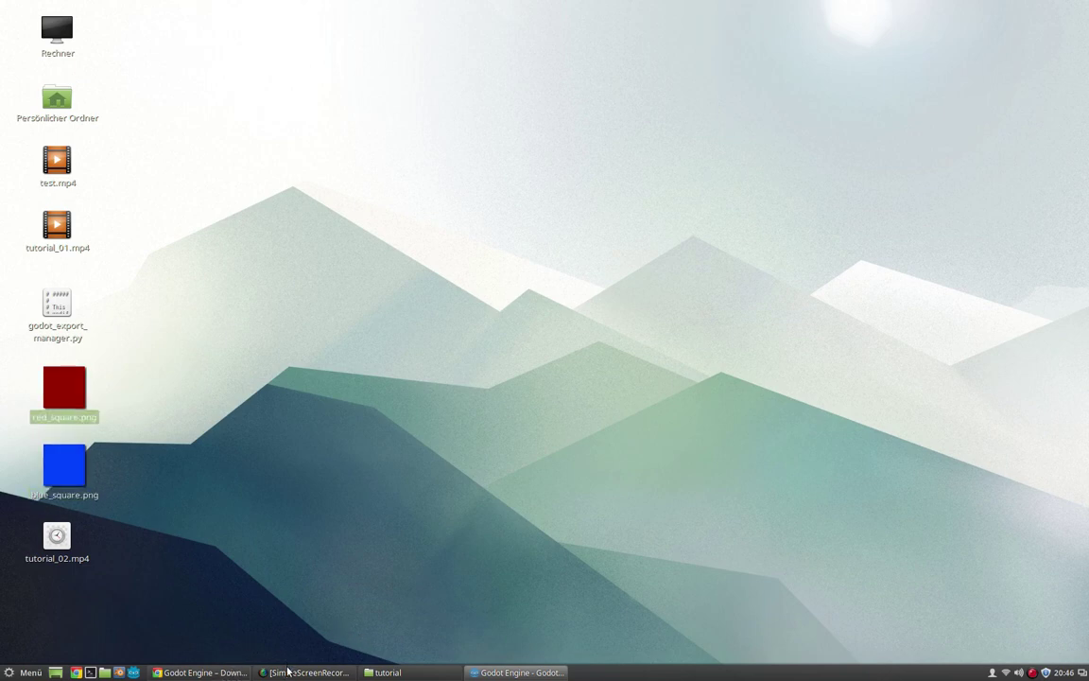
- Restore the Godot editor and browse the Spatial node branches in the Create New Node list
{"action": "left_click", "coordinate": [487, 673]}
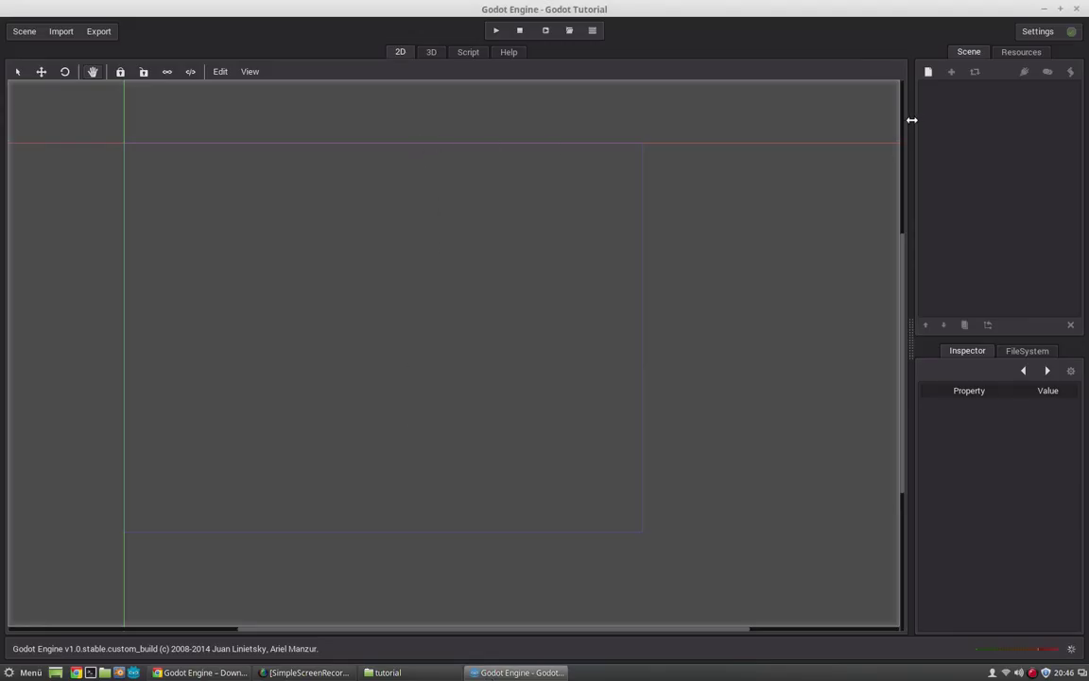
{"action": "left_click", "coordinate": [942, 75]}
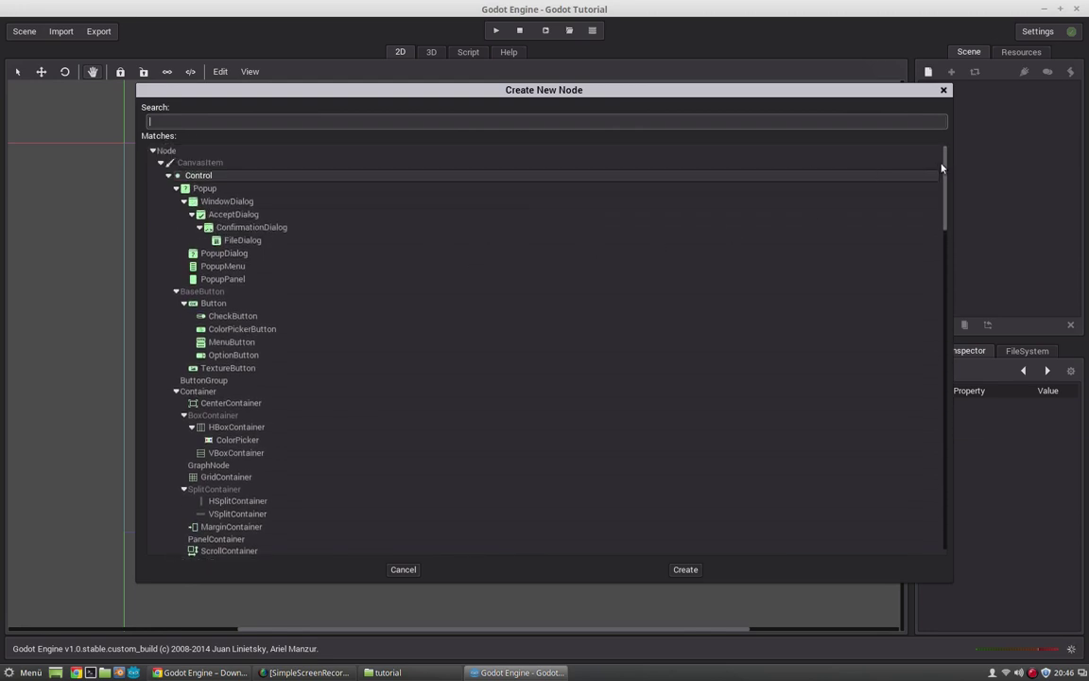
{"action": "left_click_drag", "start_coordinate": [944, 165], "coordinate": [948, 283]}
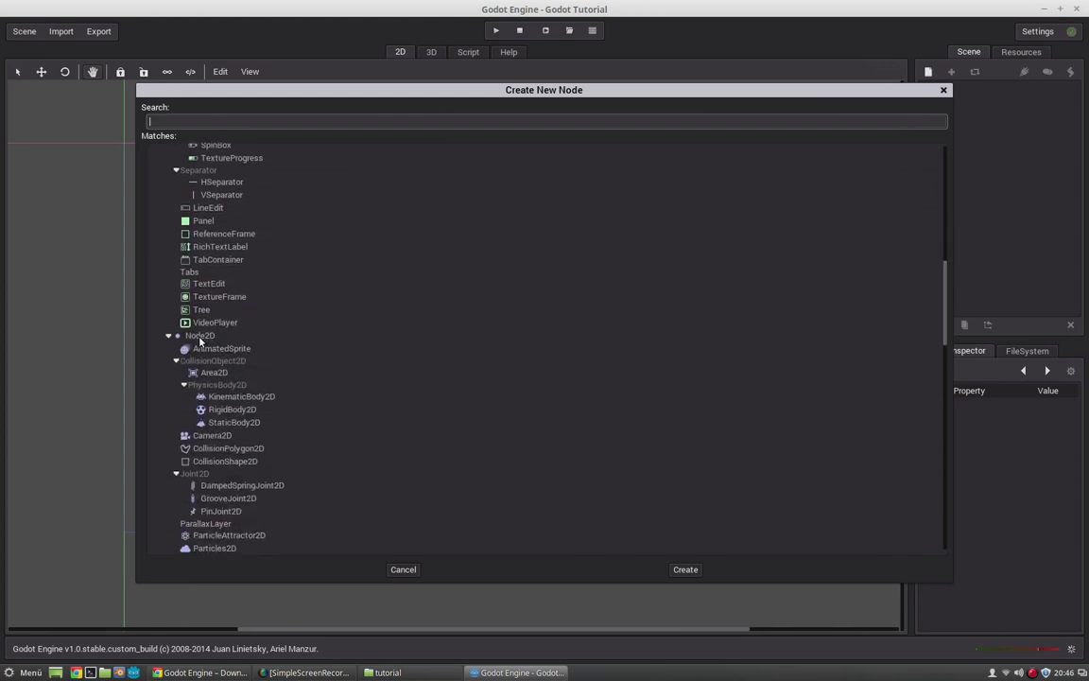
{"action": "left_click_drag", "start_coordinate": [941, 283], "coordinate": [944, 168]}
{"action": "left_click", "coordinate": [161, 163]}
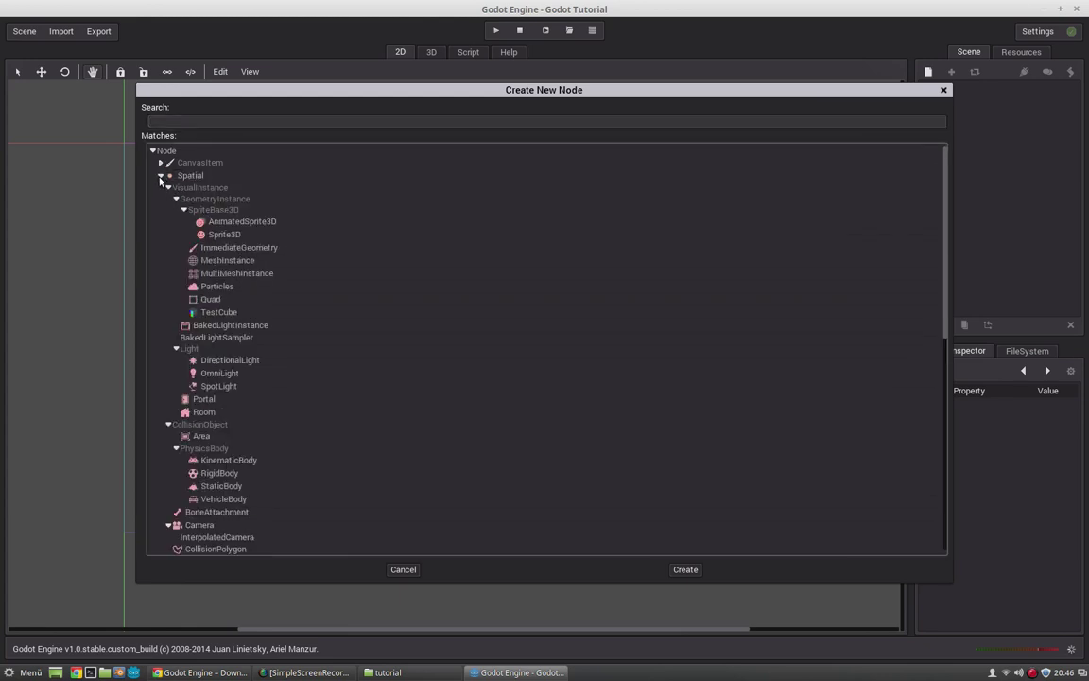
{"action": "left_click", "coordinate": [161, 175]}
{"action": "left_click", "coordinate": [161, 175]}
{"action": "left_click", "coordinate": [168, 177]}
{"action": "left_click", "coordinate": [168, 187]}
{"action": "left_click", "coordinate": [168, 199]}
{"action": "left_click", "coordinate": [168, 223]}
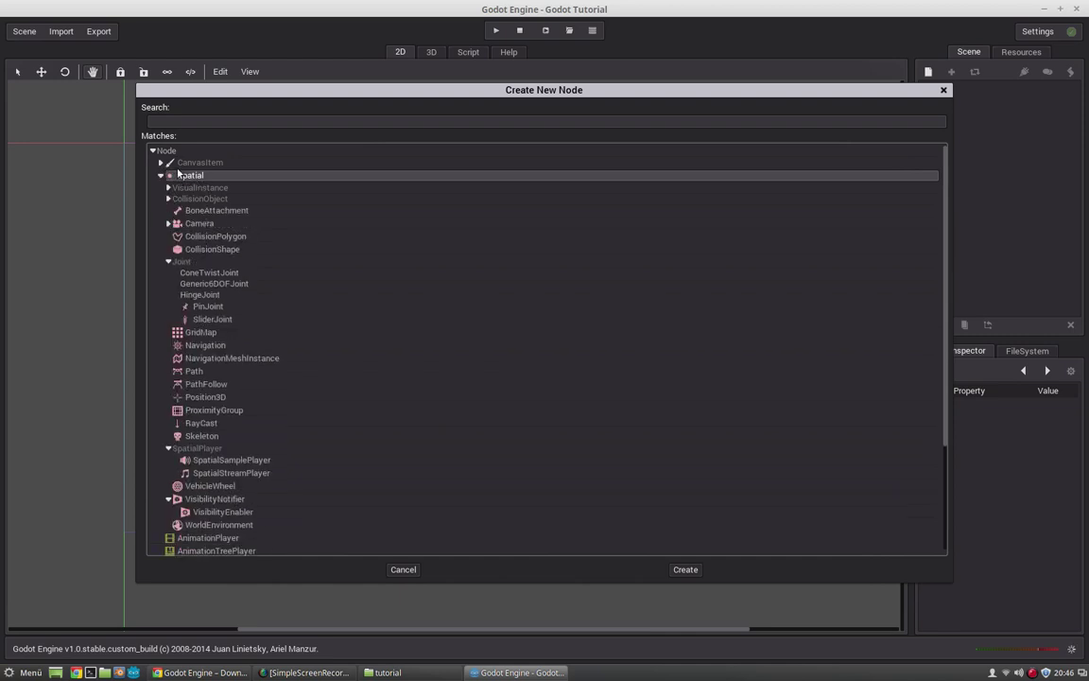
- Find Node2D under CanvasItem and create it as the scene root
{"action": "left_click", "coordinate": [161, 162]}
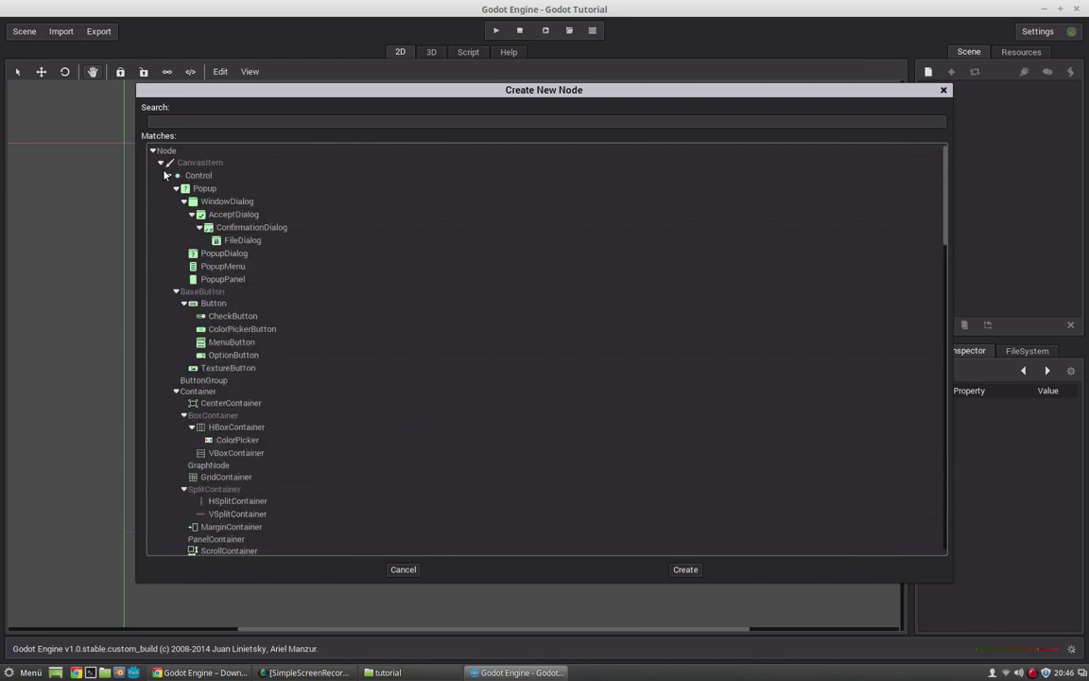
{"action": "left_click", "coordinate": [168, 175]}
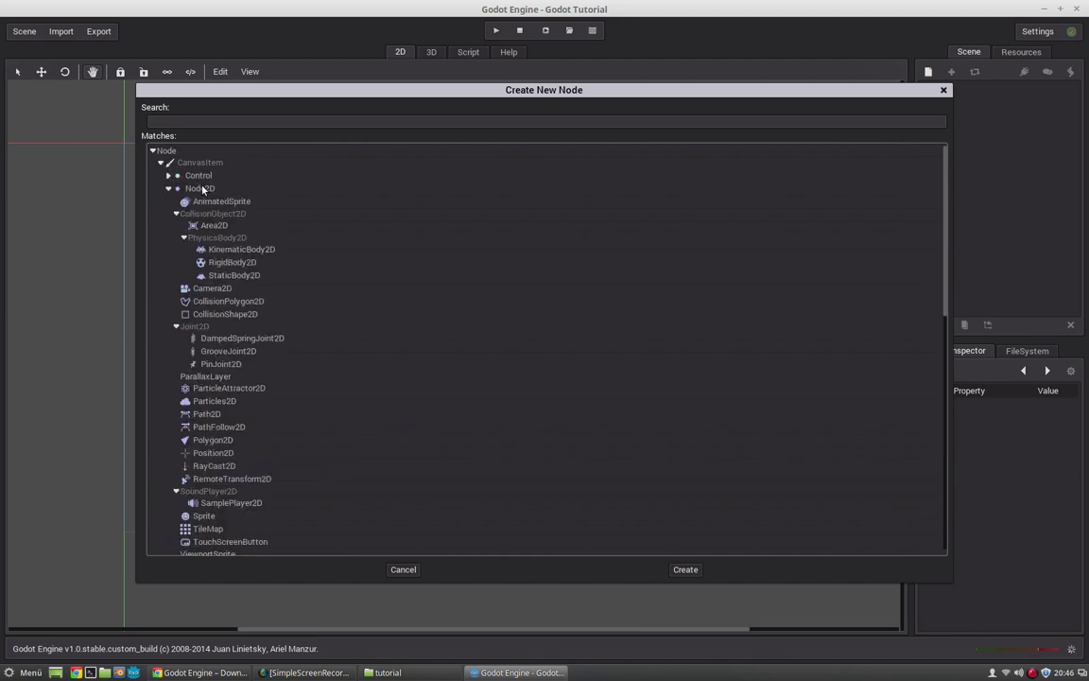
{"action": "left_click", "coordinate": [169, 187]}
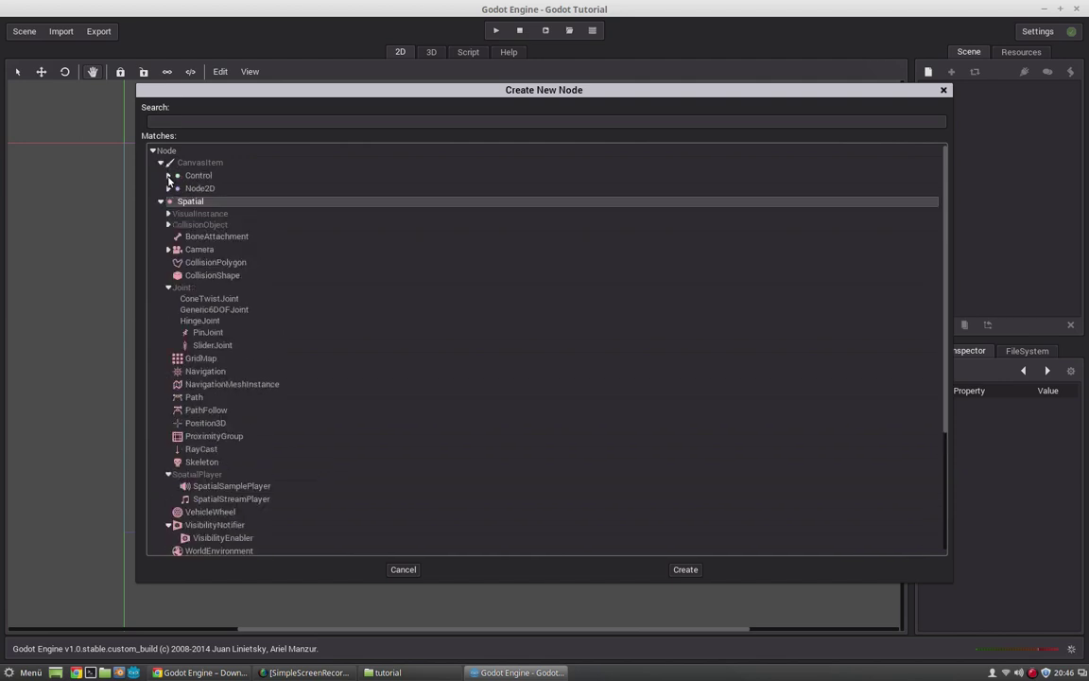
{"action": "left_click", "coordinate": [192, 174]}
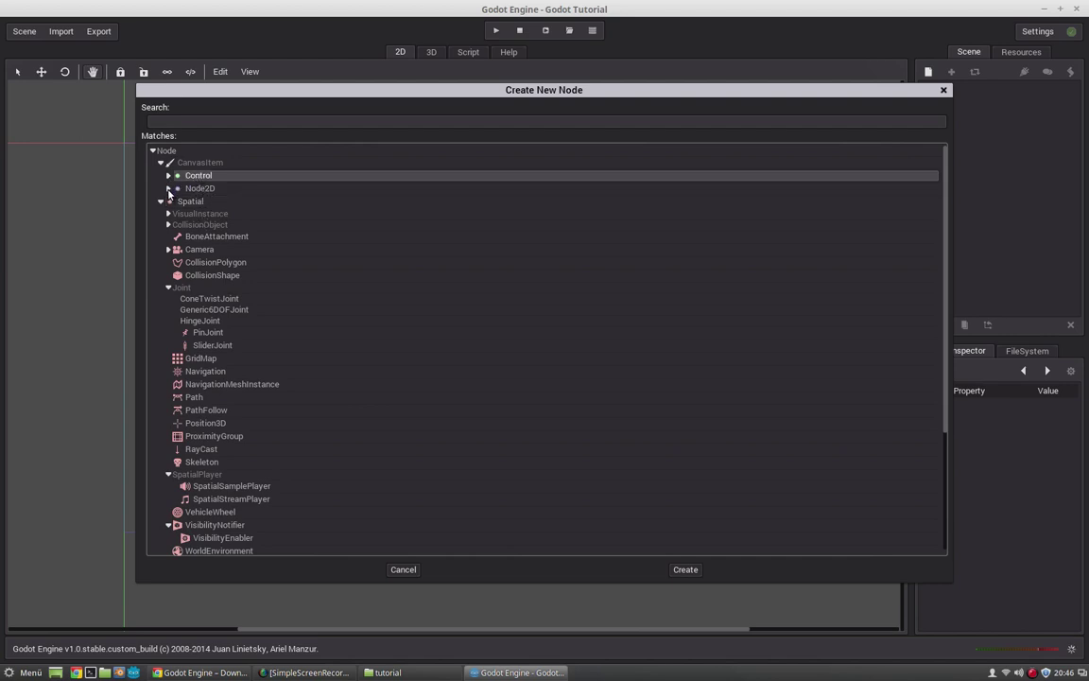
{"action": "left_click", "coordinate": [169, 189]}
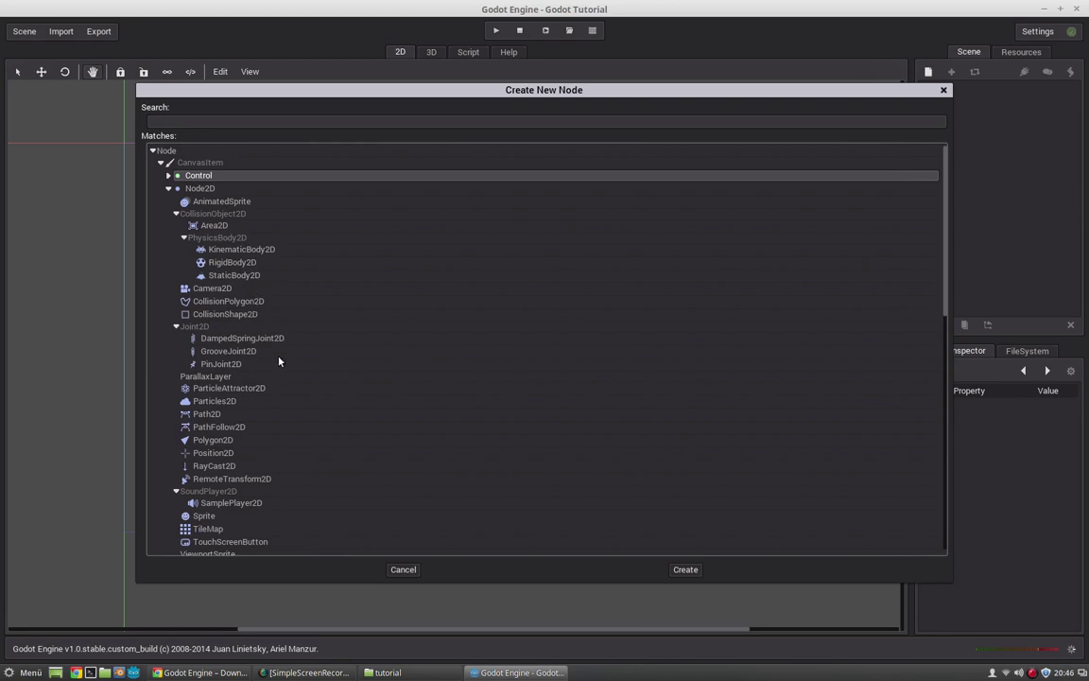
{"action": "left_click", "coordinate": [202, 189]}
{"action": "double_click", "coordinate": [202, 190]}
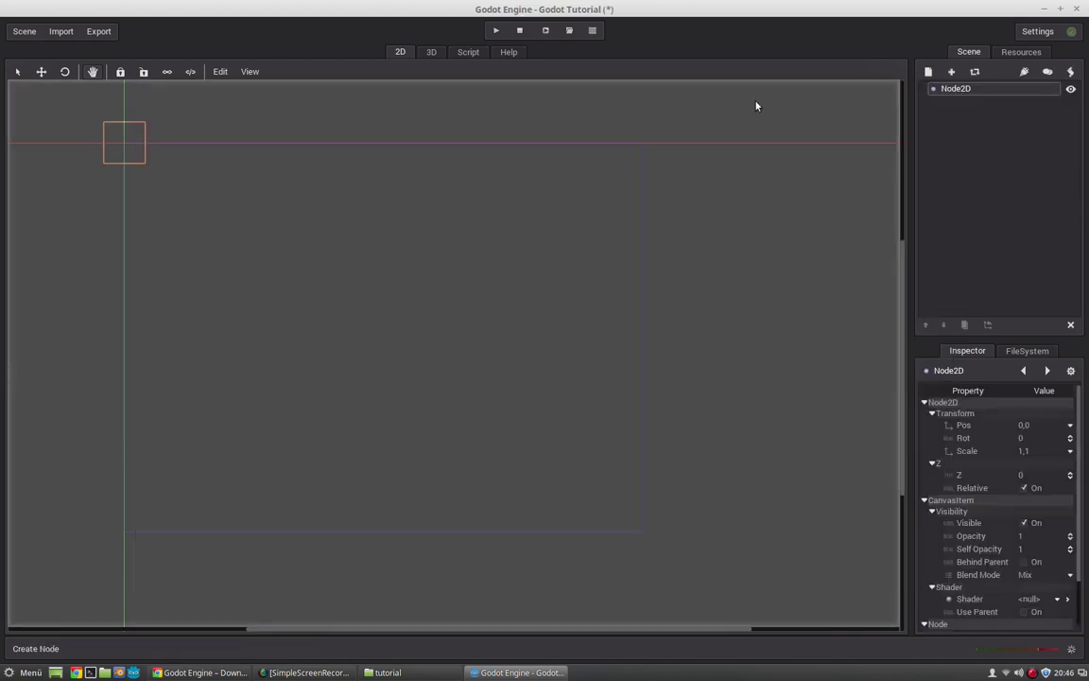
- Rename the root node to 'World'
{"action": "double_click", "coordinate": [951, 89]}
{"action": "type", "text": "W"}
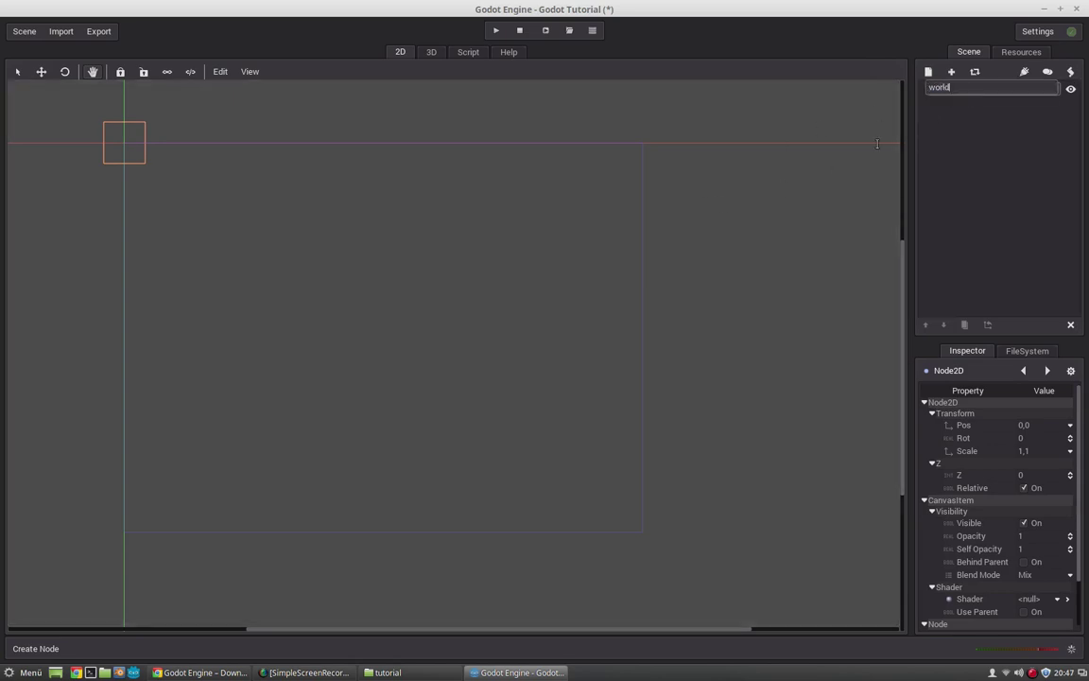
{"action": "type", "text": "orld"}
{"action": "key", "text": "Return"}
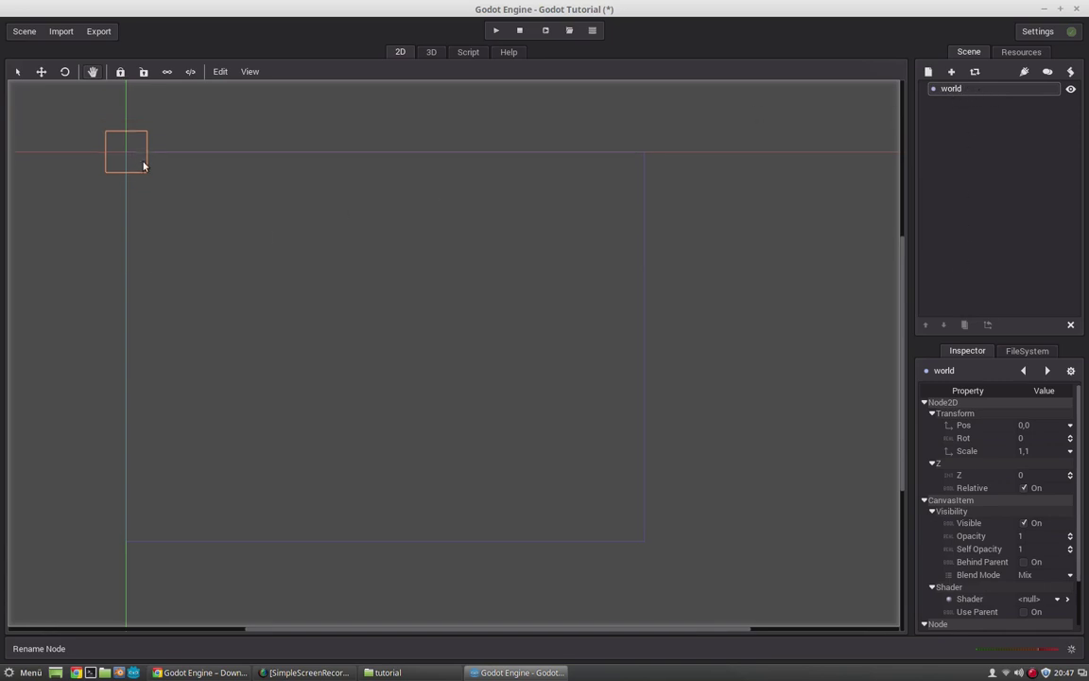
- Drag the world node off the origin and edit its Inspector position
{"action": "left_click_drag", "start_coordinate": [156, 183], "coordinate": [231, 188]}
{"action": "left_click", "coordinate": [17, 71]}
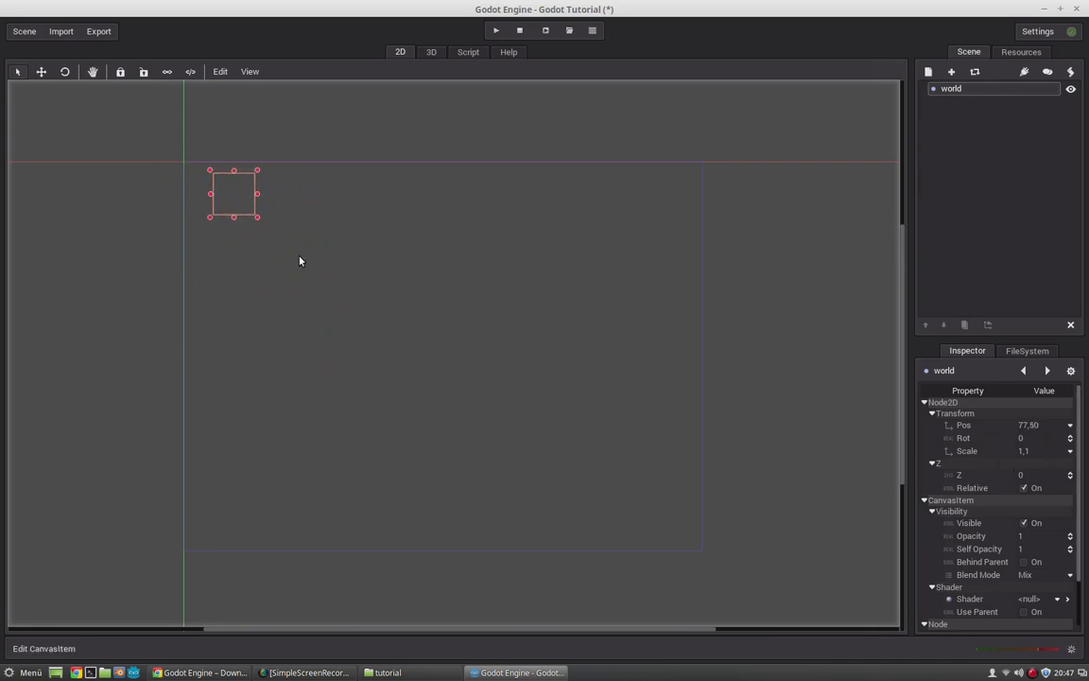
{"action": "left_click", "coordinate": [1028, 425]}
- Set the world node's position to 0,0, then bring up the Create New Node dialog
{"action": "type", "text": "0"}
{"action": "key", "text": "Tab"}
{"action": "type", "text": "0"}
{"action": "scroll", "coordinate": [940, 424], "scroll_direction": "down", "scroll_amount": 3}
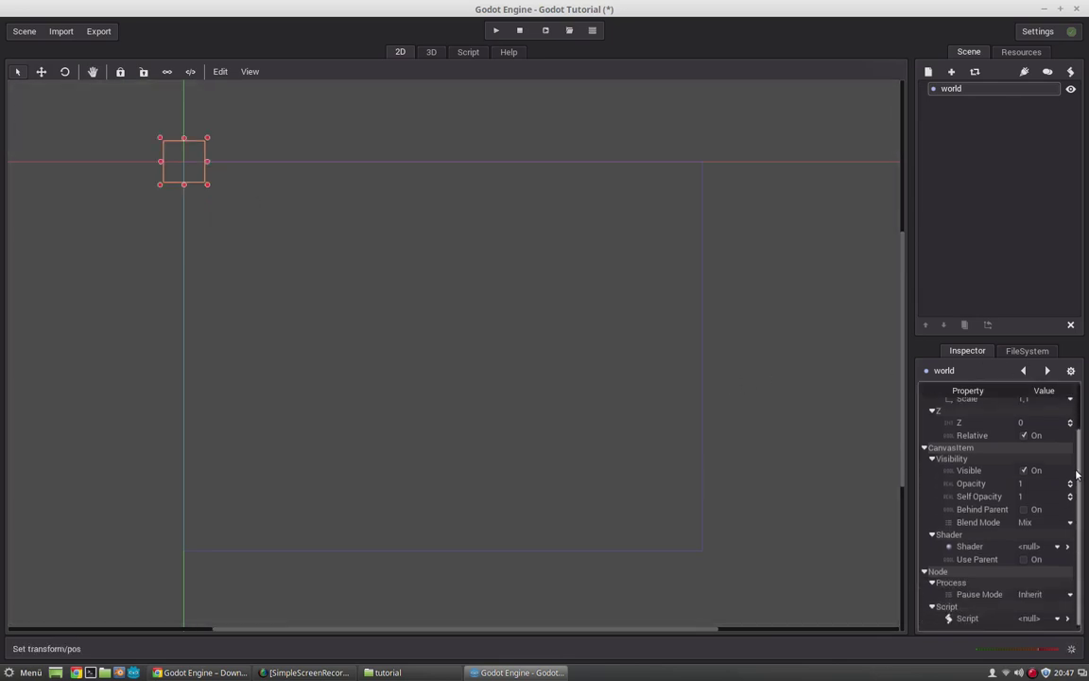
{"action": "scroll", "coordinate": [941, 425], "scroll_direction": "up", "scroll_amount": 2}
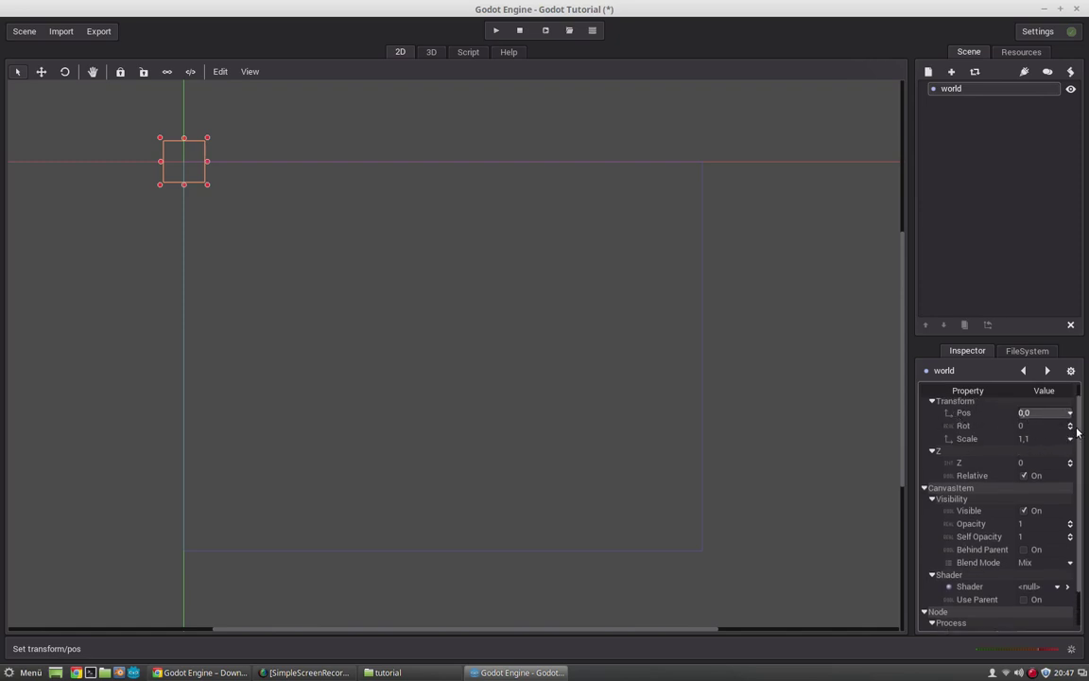
{"action": "scroll", "coordinate": [1065, 404], "scroll_direction": "up", "scroll_amount": 1}
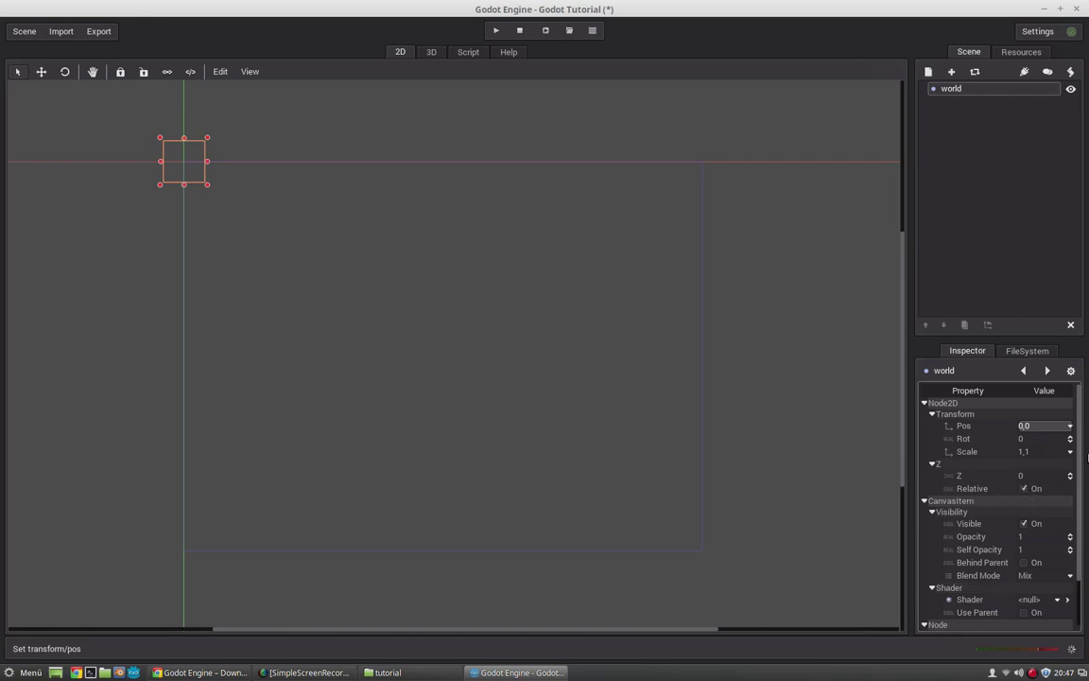
{"action": "scroll", "coordinate": [974, 529], "scroll_direction": "down", "scroll_amount": 2}
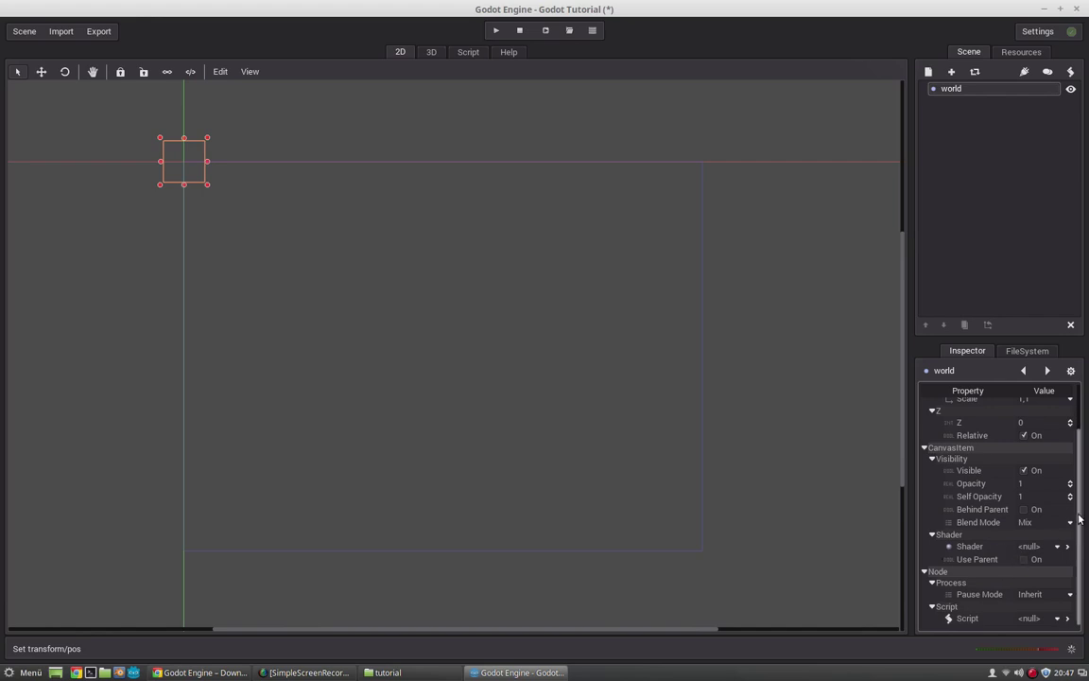
{"action": "scroll", "coordinate": [1080, 518], "scroll_direction": "up", "scroll_amount": 2}
{"action": "scroll", "coordinate": [1080, 518], "scroll_direction": "down", "scroll_amount": 2}
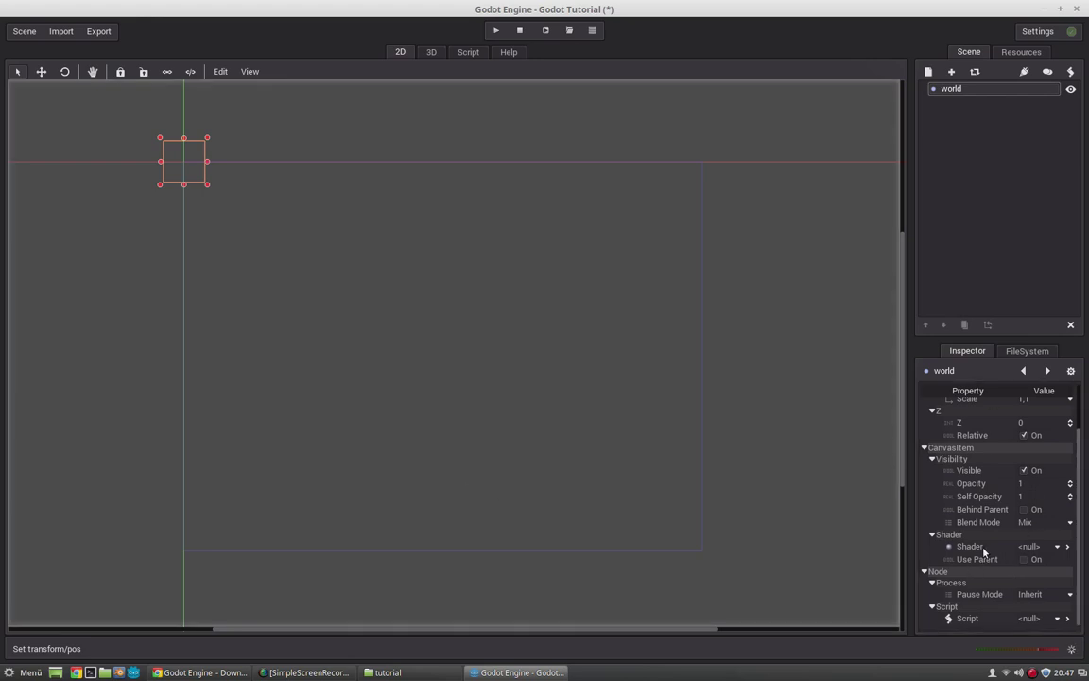
{"action": "left_click", "coordinate": [929, 73]}
- Search for 'sprite' and add a Sprite node under world
{"action": "left_click_drag", "start_coordinate": [947, 204], "coordinate": [946, 246]}
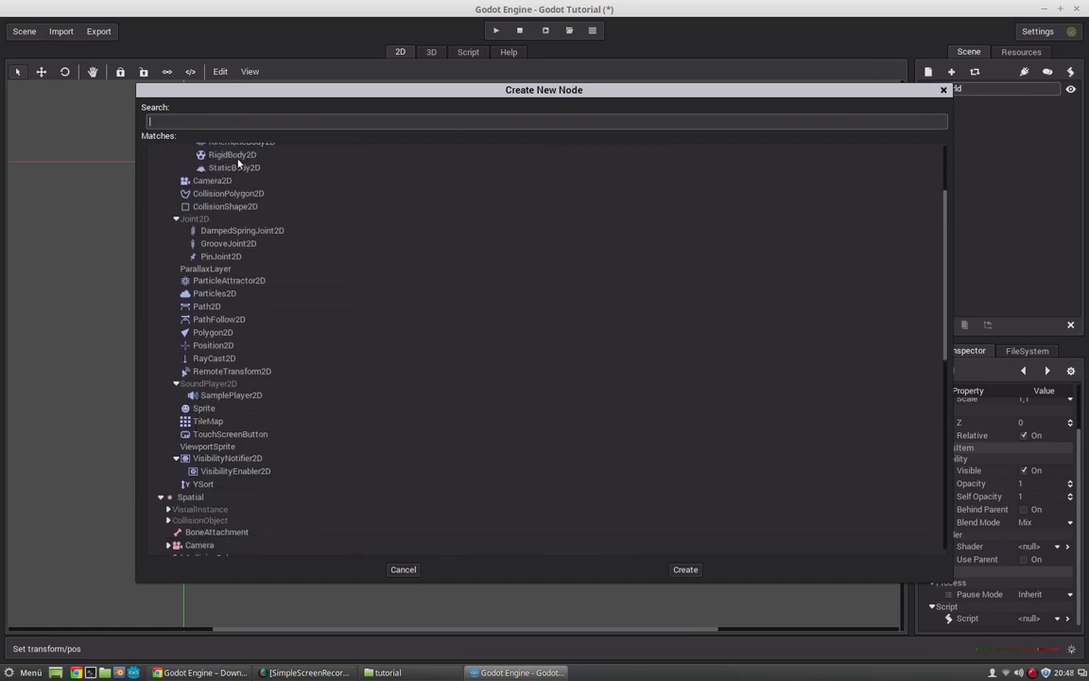
{"action": "type", "text": "sprite"}
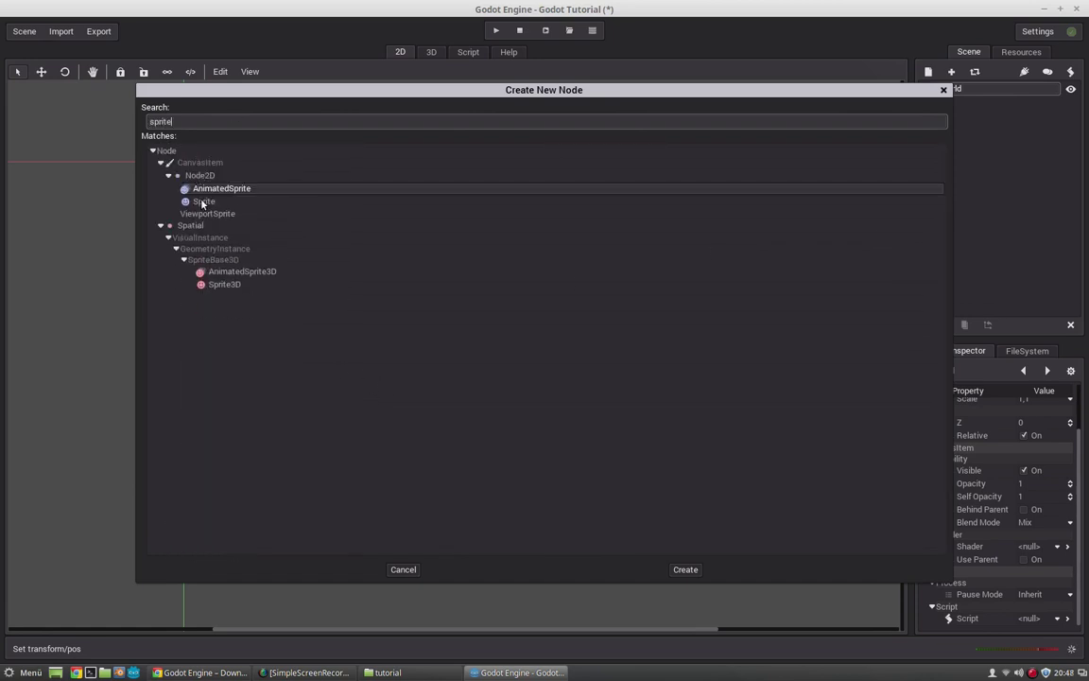
{"action": "double_click", "coordinate": [202, 201]}
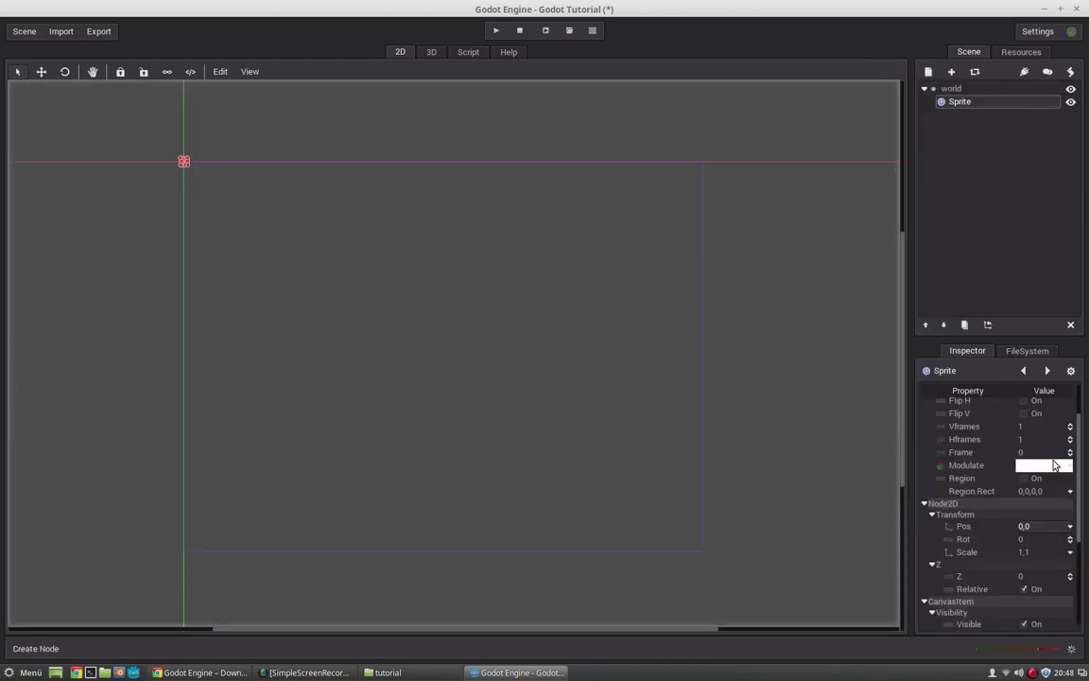
- Check the Sprite's empty Texture choices, then minimise Godot to the desktop
{"action": "scroll", "coordinate": [935, 424], "scroll_direction": "up", "scroll_amount": 2}
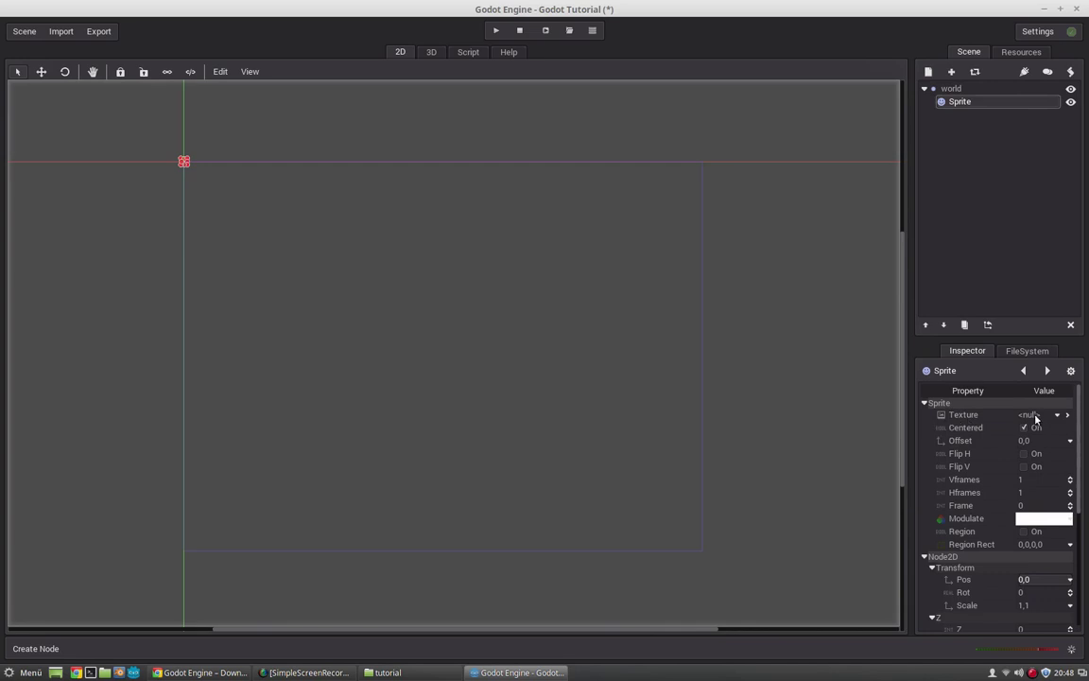
{"action": "left_click", "coordinate": [1029, 414]}
{"action": "left_click", "coordinate": [433, 600]}
{"action": "left_click", "coordinate": [55, 672]}
- Select both square images on the desktop and bring up the tutorial project folder
{"action": "left_click_drag", "start_coordinate": [141, 369], "coordinate": [26, 504]}
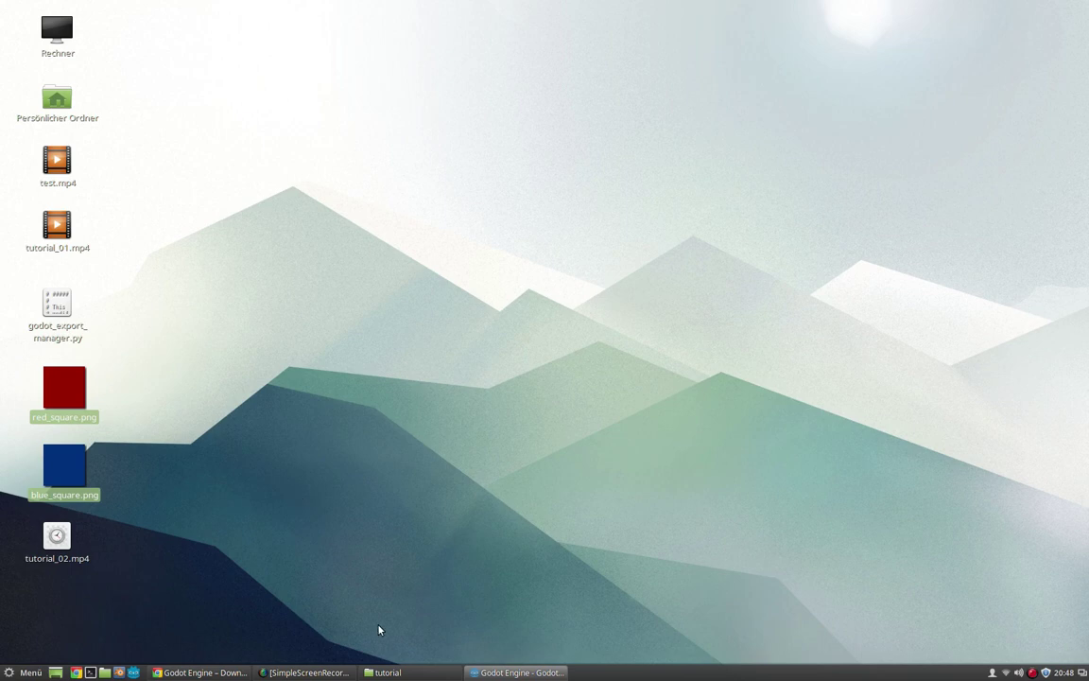
{"action": "left_click", "coordinate": [383, 672]}
{"action": "left_click", "coordinate": [518, 309]}
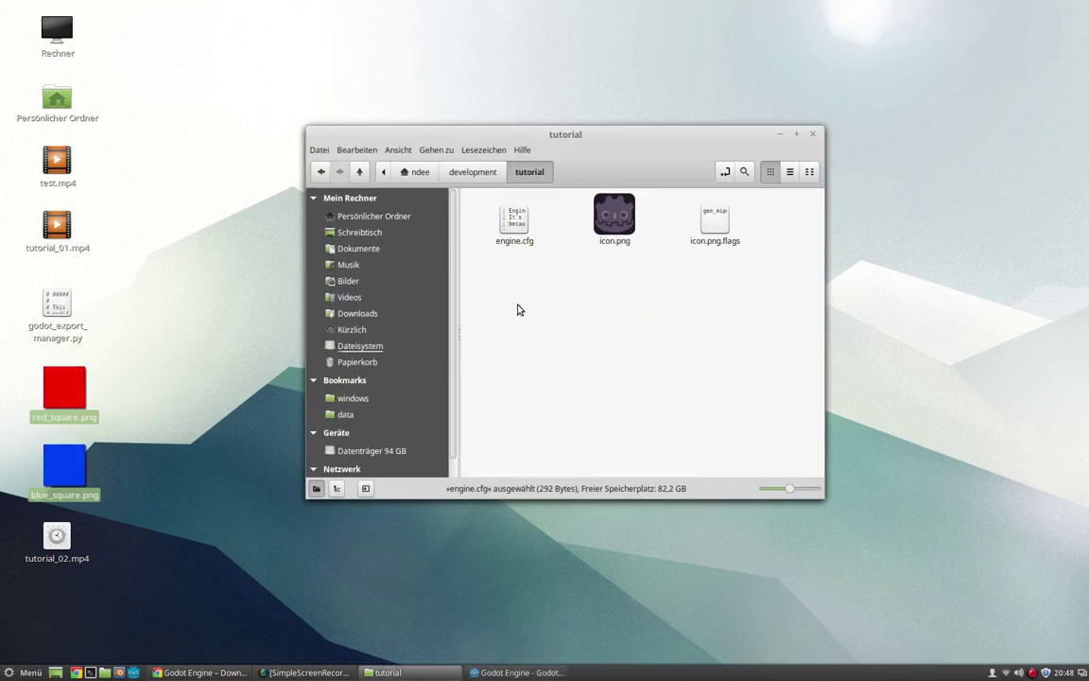
- Create a textures folder in tutorial, paste both square images into it, and return to Godot
{"action": "right_click", "coordinate": [537, 338]}
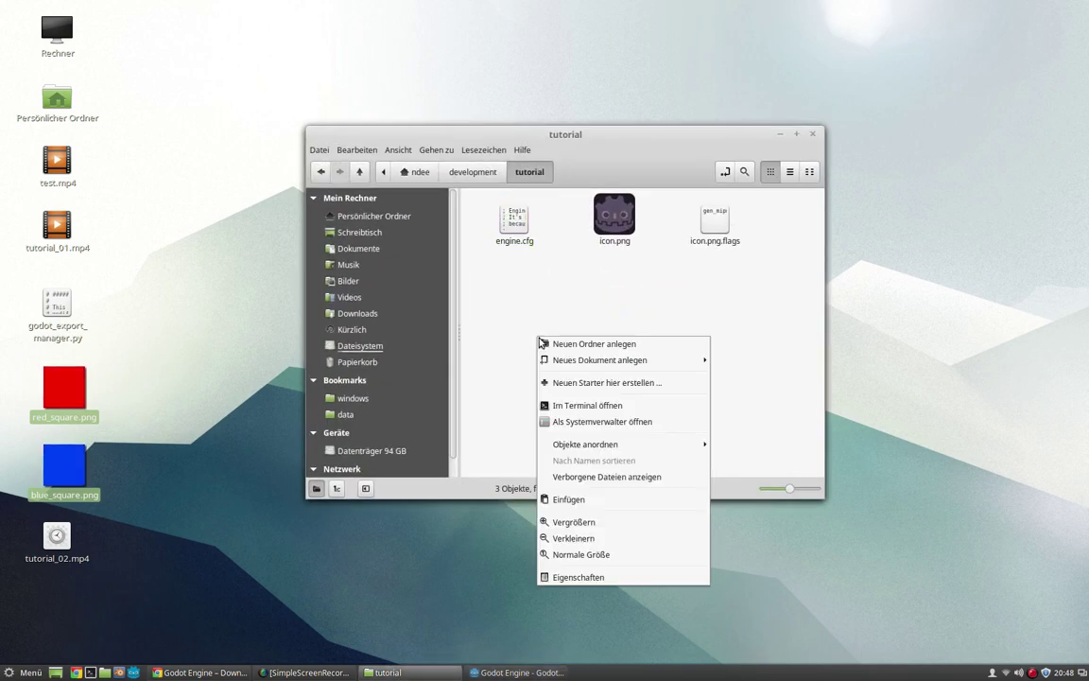
{"action": "left_click", "coordinate": [593, 343]}
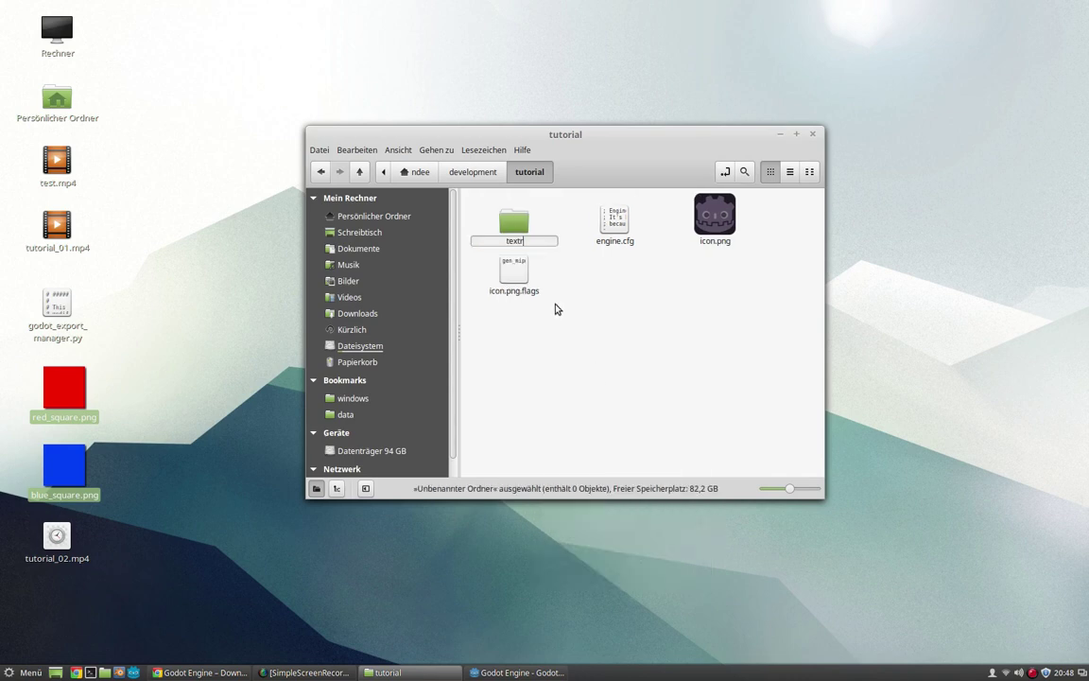
{"action": "key", "text": "Return"}
{"action": "double_click", "coordinate": [513, 222]}
{"action": "key", "text": "ctrl+v"}
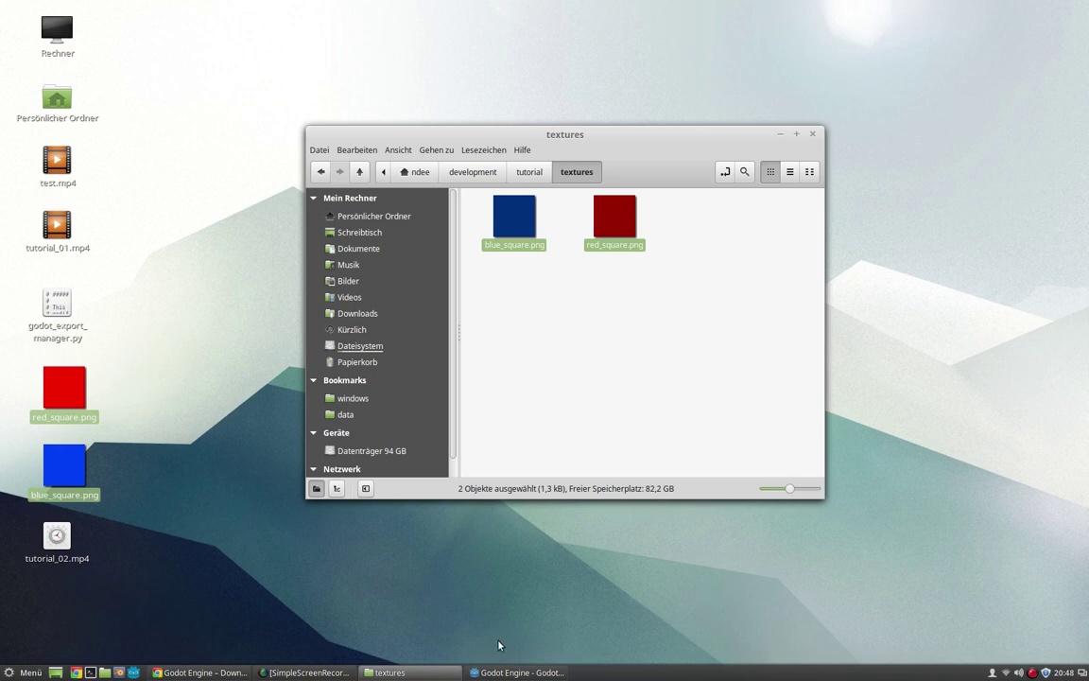
{"action": "left_click", "coordinate": [511, 672]}
- Load res://textures/blue_square.png as the Sprite's texture from the Inspector
{"action": "left_click", "coordinate": [1021, 350]}
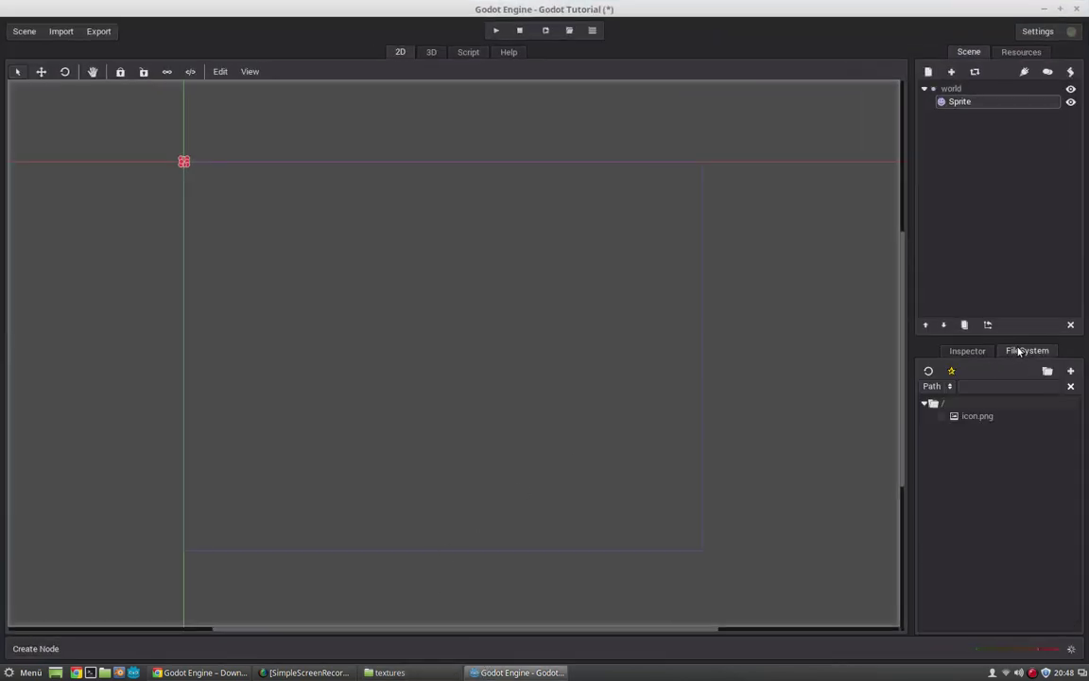
{"action": "left_click", "coordinate": [964, 351]}
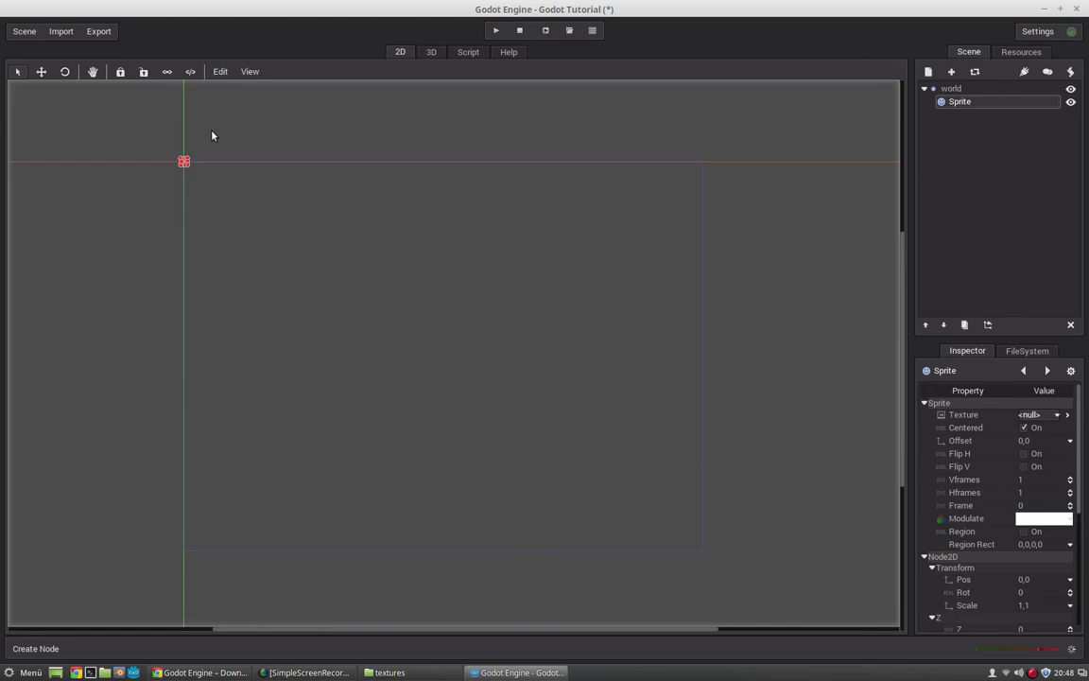
{"action": "left_click", "coordinate": [1068, 415]}
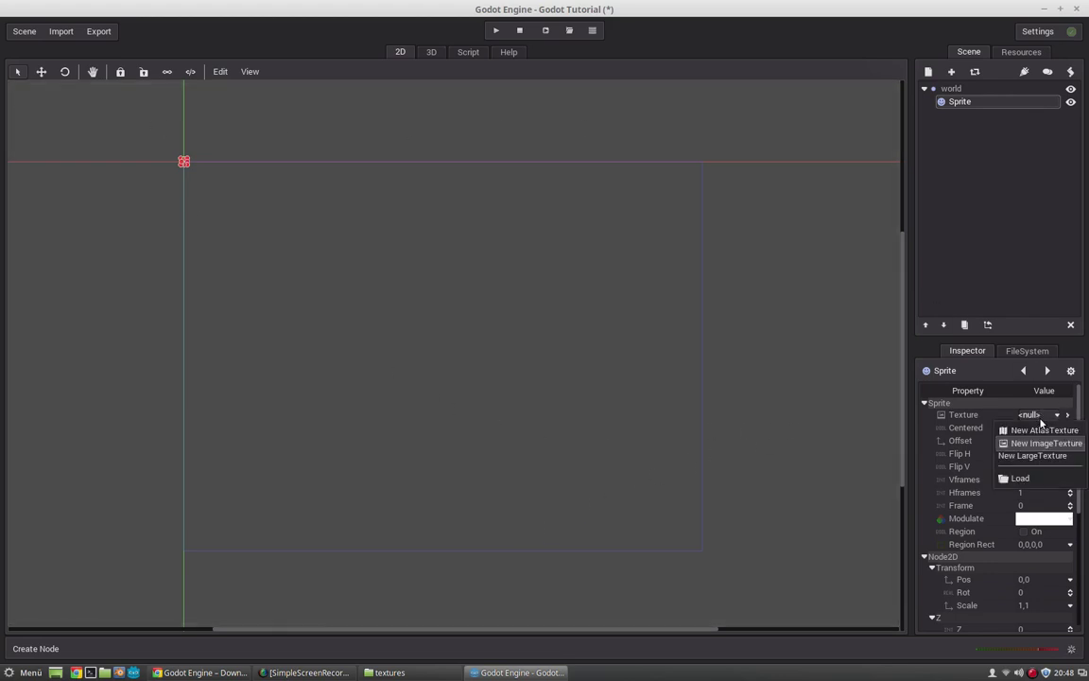
{"action": "left_click", "coordinate": [1018, 479]}
{"action": "double_click", "coordinate": [179, 165]}
{"action": "double_click", "coordinate": [195, 166]}
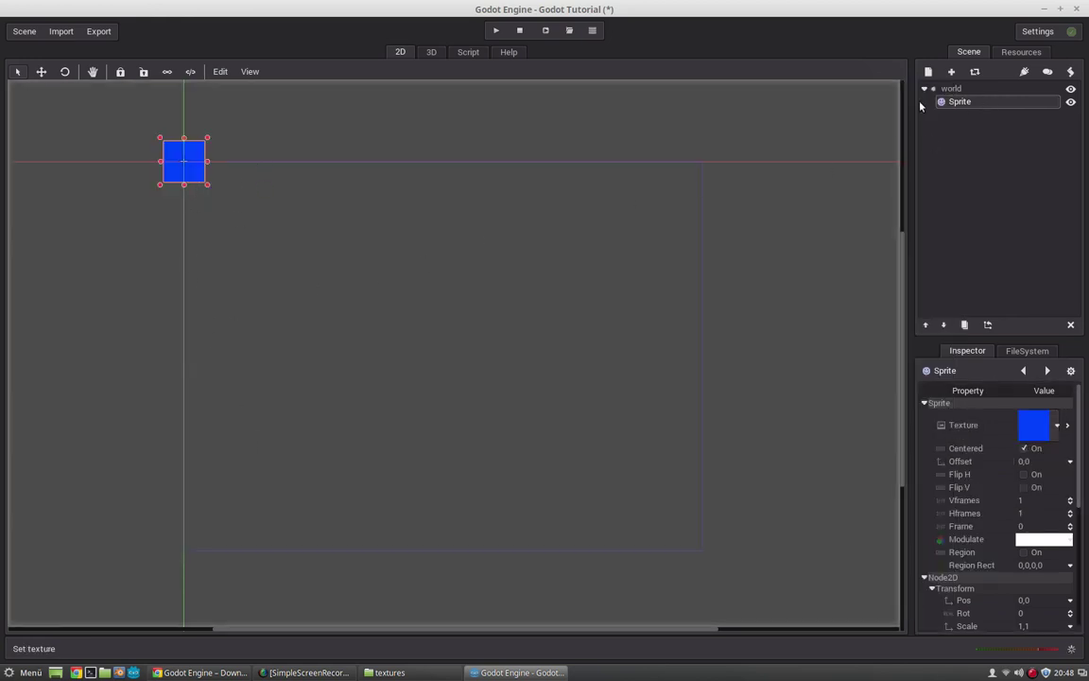
- Move the blue sprite to the canvas centre, stretch it, and tilt it about 23 degrees
{"action": "left_click_drag", "start_coordinate": [189, 168], "coordinate": [501, 330]}
{"action": "left_click_drag", "start_coordinate": [408, 280], "coordinate": [411, 338]}
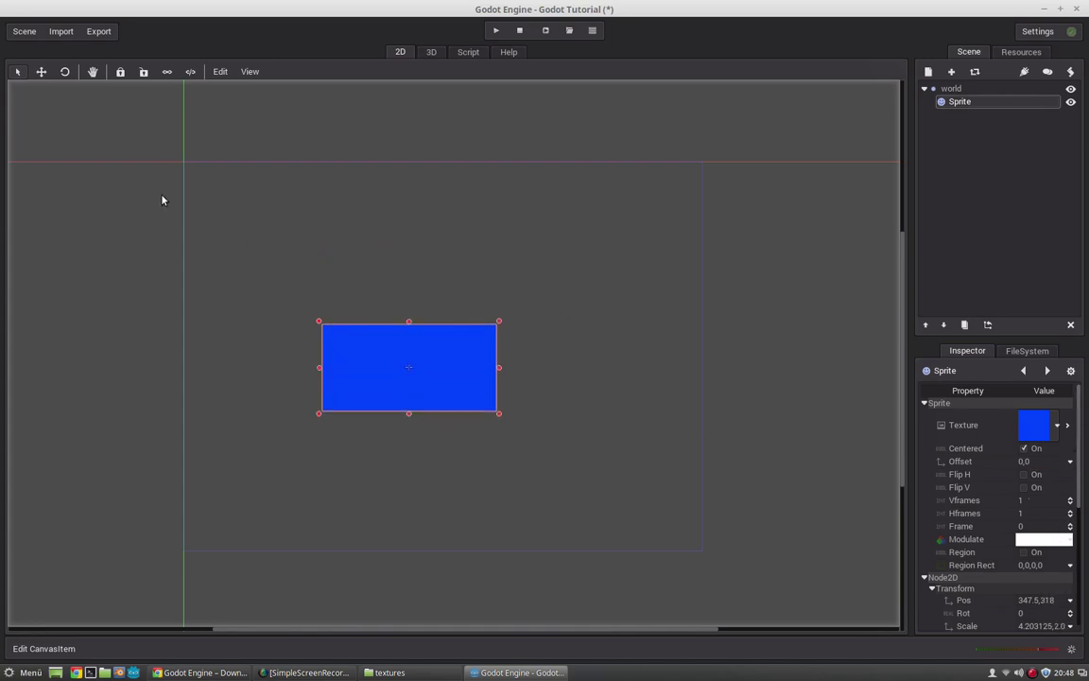
{"action": "left_click", "coordinate": [65, 72]}
{"action": "left_click_drag", "start_coordinate": [488, 359], "coordinate": [426, 284]}
{"action": "left_click", "coordinate": [41, 66]}
{"action": "left_click_drag", "start_coordinate": [381, 367], "coordinate": [396, 295]}
{"action": "left_click_drag", "start_coordinate": [347, 329], "coordinate": [335, 385]}
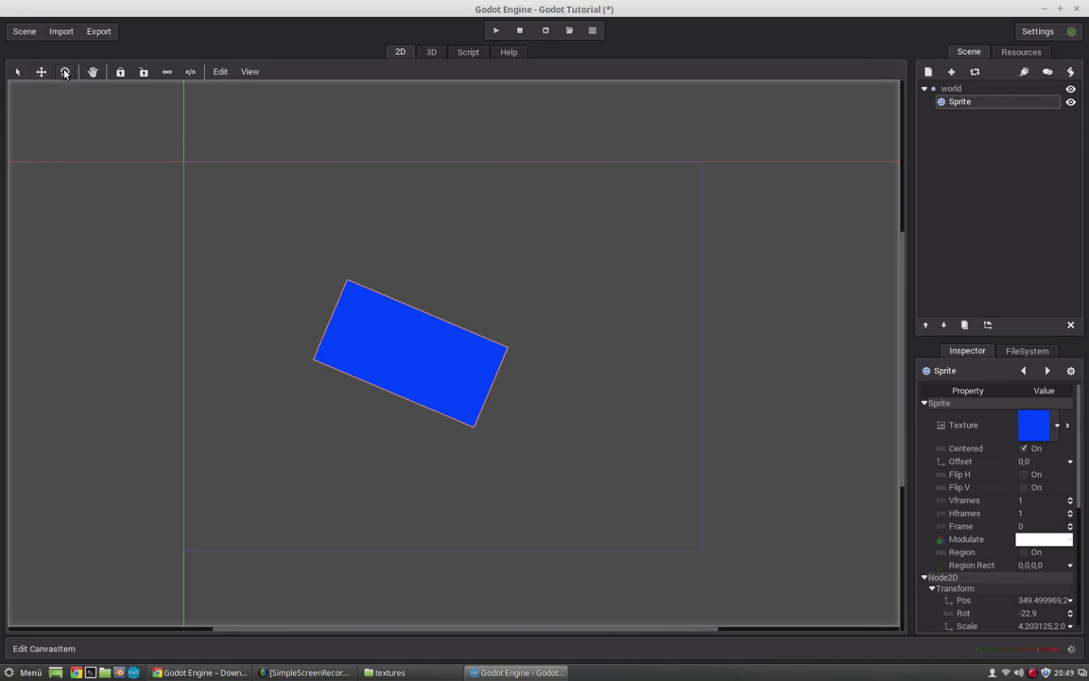
- Rotate the blue sprite further to about -141 degrees
{"action": "left_click_drag", "start_coordinate": [342, 304], "coordinate": [397, 298]}
{"action": "left_click", "coordinate": [18, 71]}
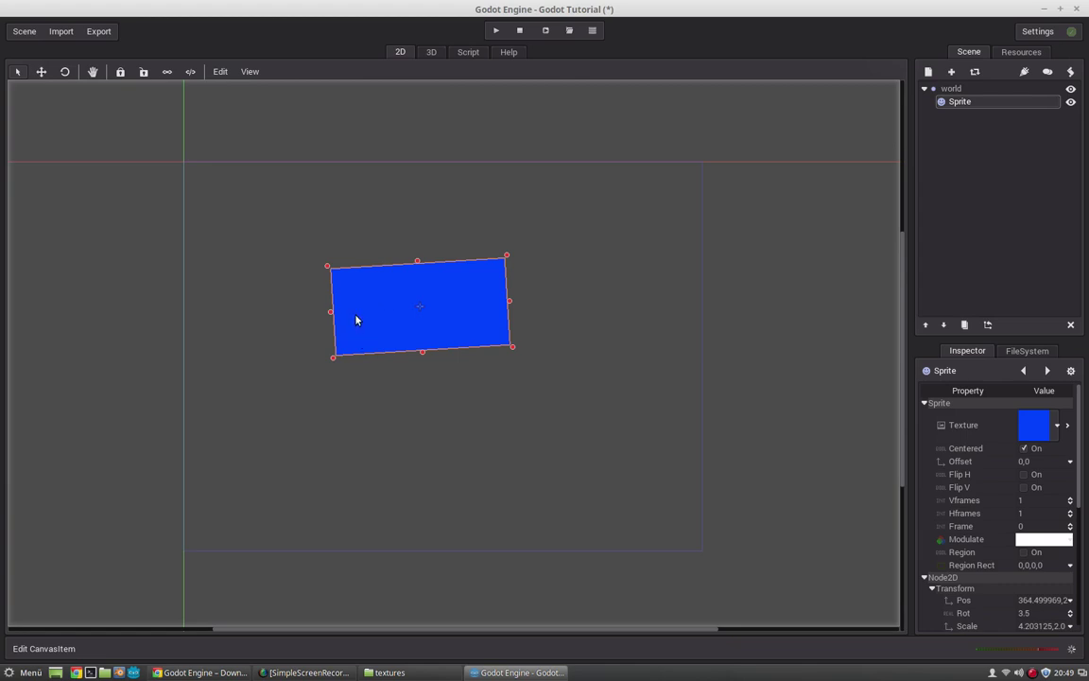
{"action": "left_click_drag", "start_coordinate": [359, 306], "coordinate": [423, 302], "text": "ctrl"}
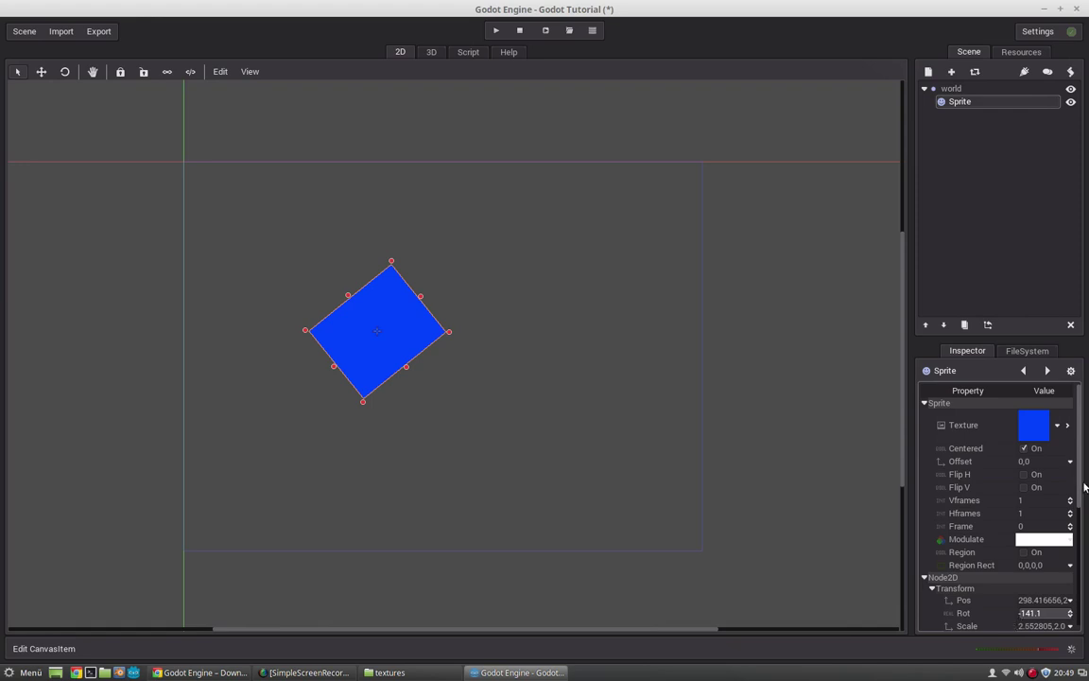
- Set the sprite's position to 0,0 and its rotation to 0
{"action": "scroll", "coordinate": [1073, 491], "scroll_direction": "down", "scroll_amount": 4}
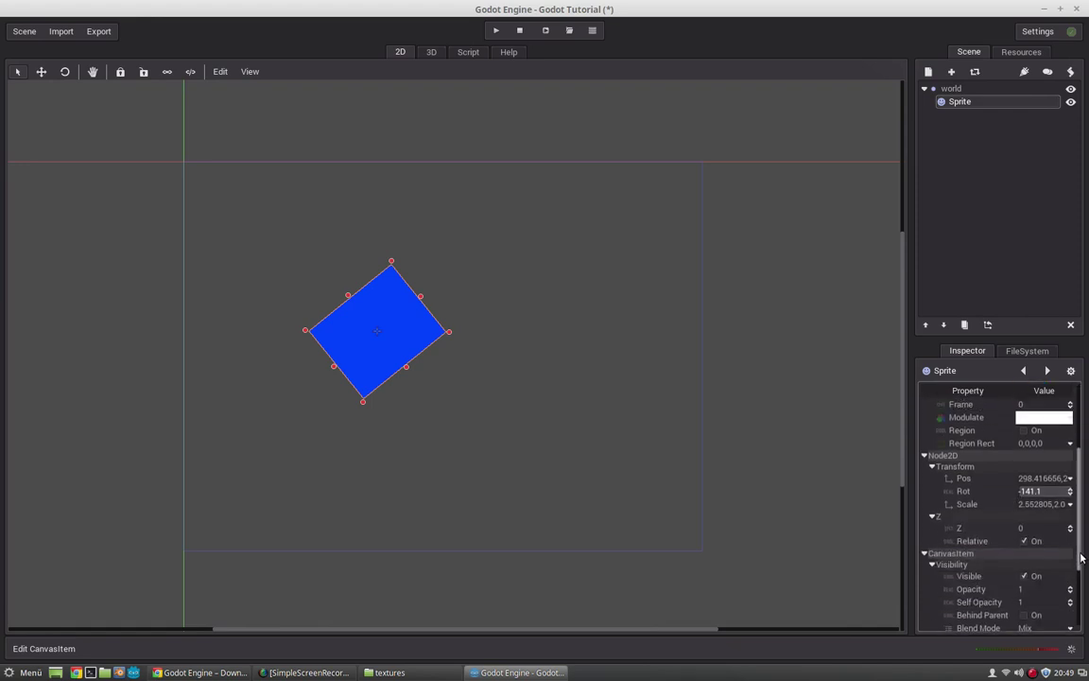
{"action": "left_click", "coordinate": [1030, 484]}
{"action": "type", "text": "0"}
{"action": "key", "text": "Tab"}
{"action": "type", "text": "0"}
{"action": "key", "text": "Return"}
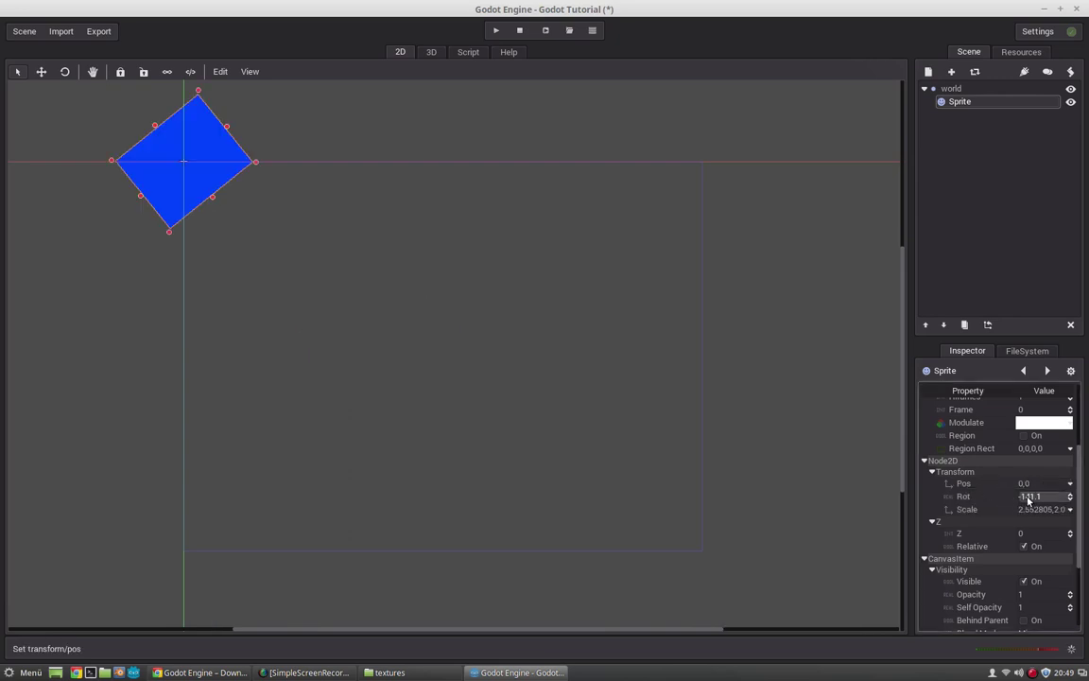
{"action": "left_click", "coordinate": [1031, 496]}
{"action": "type", "text": "0"}
{"action": "key", "text": "Return"}
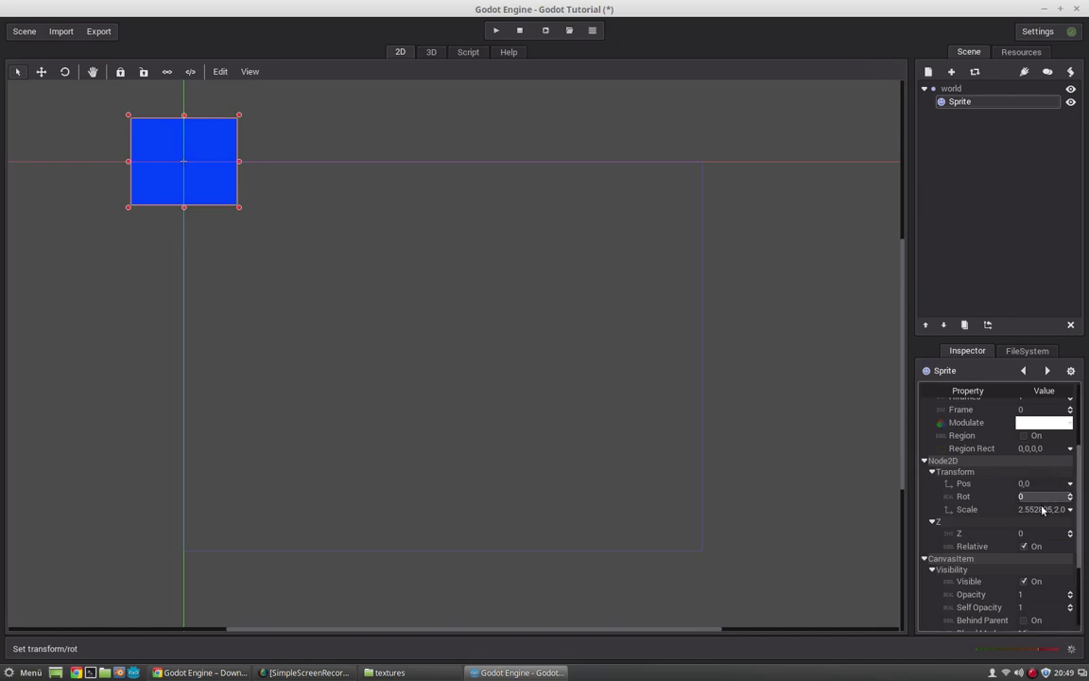
- Set the sprite's scale to 1,1 and reselect the blue square on the canvas
{"action": "left_click", "coordinate": [1041, 509]}
{"action": "type", "text": "1"}
{"action": "key", "text": "Tab"}
{"action": "type", "text": "1"}
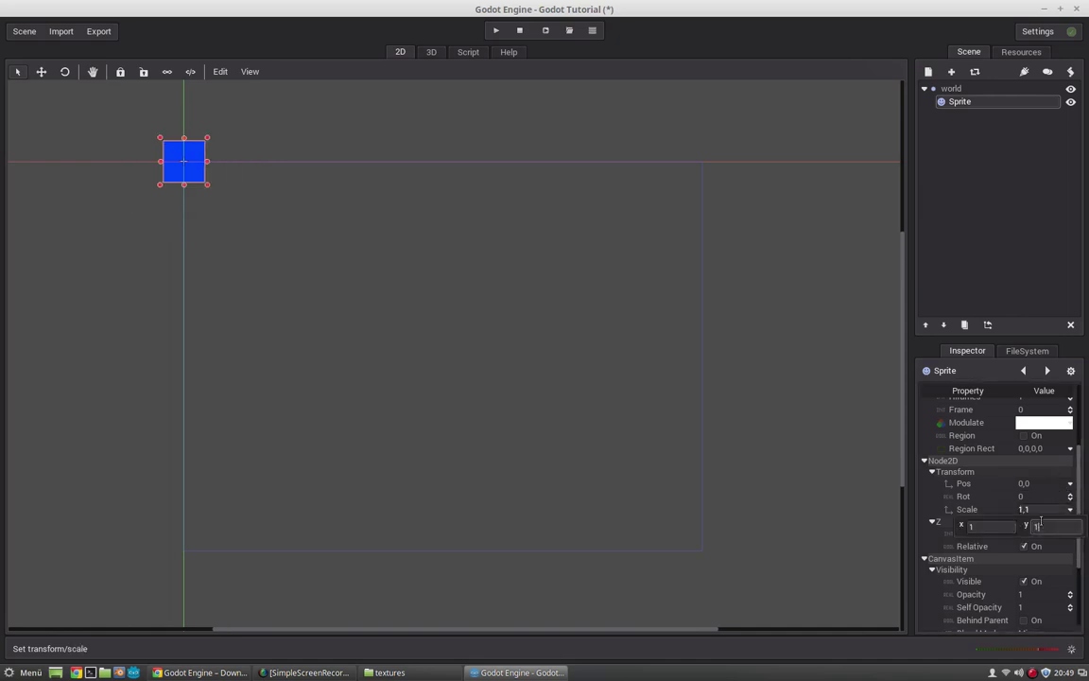
{"action": "left_click", "coordinate": [280, 269]}
{"action": "left_click", "coordinate": [196, 174]}
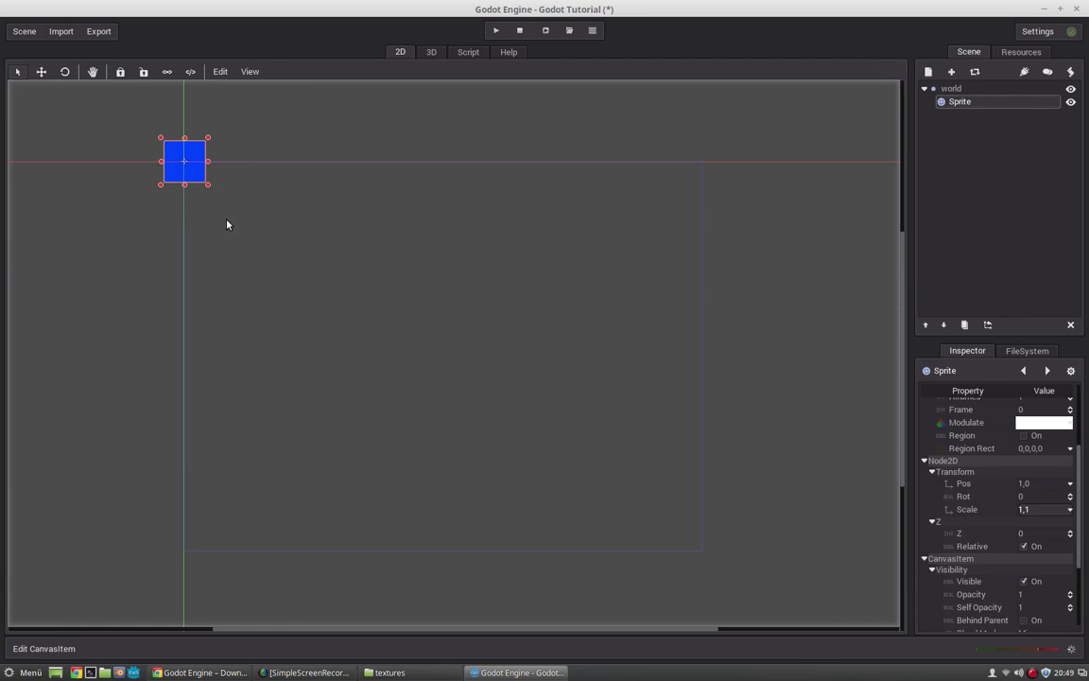
- Drag the blue sprite down into the level and rename it player
{"action": "left_click_drag", "start_coordinate": [194, 177], "coordinate": [414, 233]}
{"action": "left_click", "coordinate": [941, 89]}
{"action": "left_click", "coordinate": [951, 71]}
{"action": "left_click", "coordinate": [935, 92]}
{"action": "left_click", "coordinate": [958, 102]}
{"action": "left_click", "coordinate": [959, 102]}
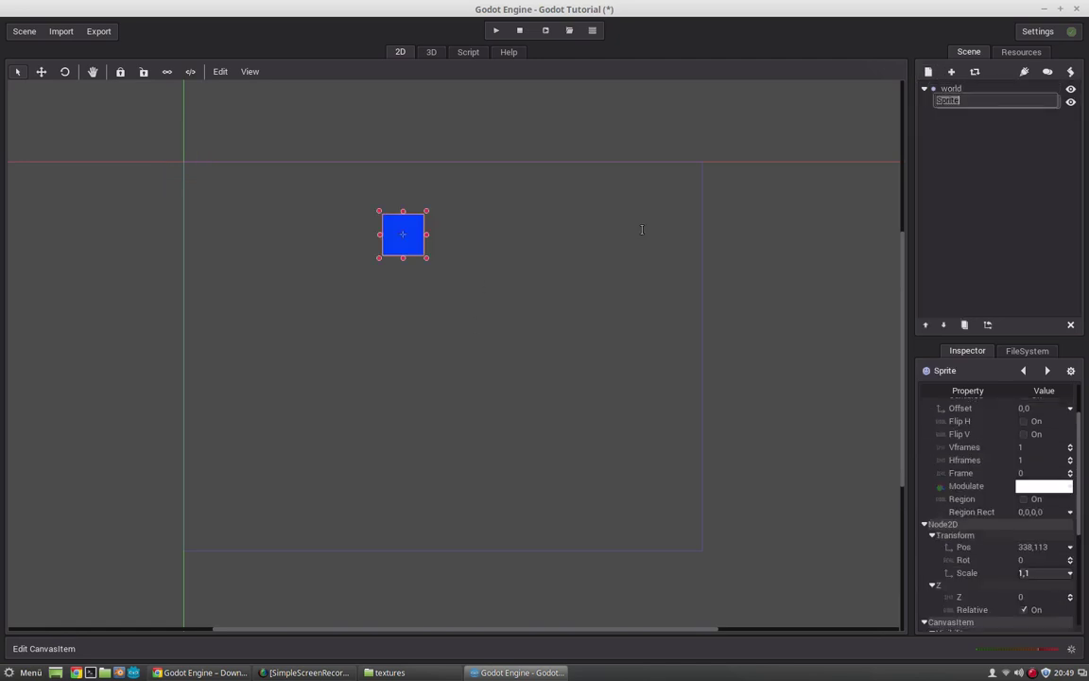
{"action": "type", "text": "player"}
{"action": "key", "text": "Return"}
- Add a second Sprite under world and name it ground
{"action": "left_click", "coordinate": [948, 88]}
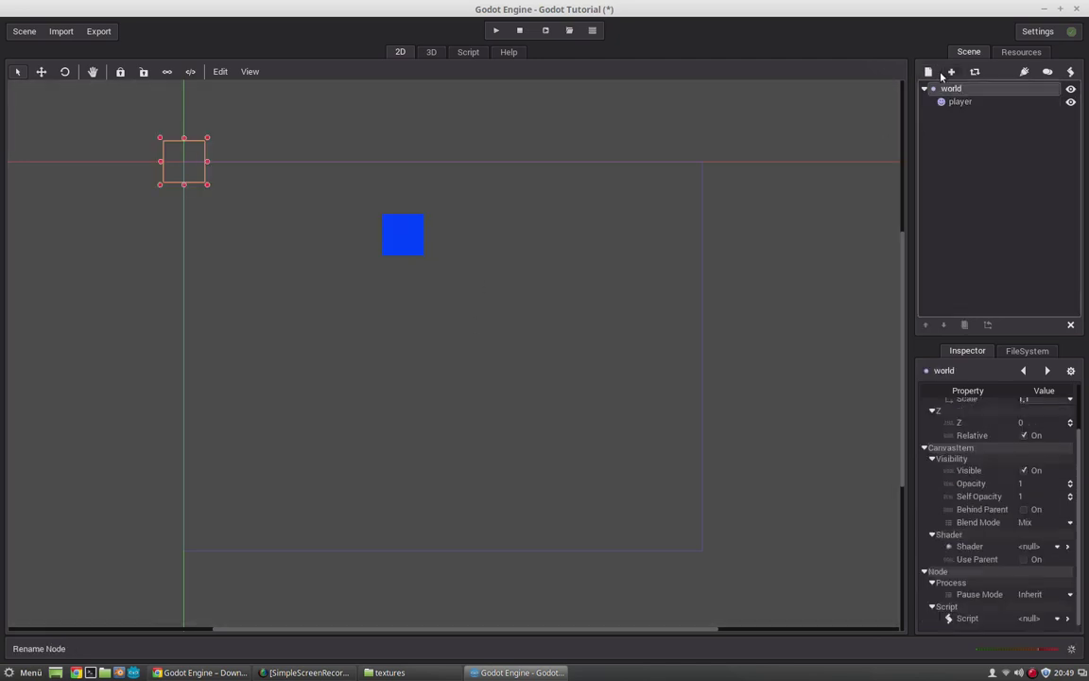
{"action": "left_click", "coordinate": [952, 71]}
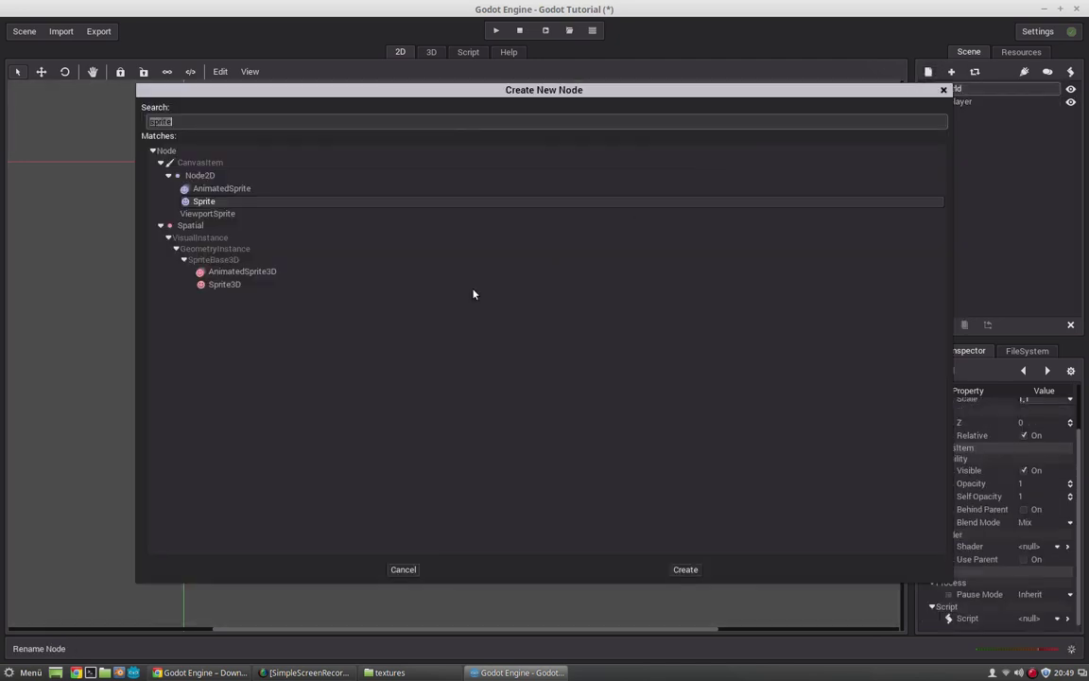
{"action": "double_click", "coordinate": [208, 202]}
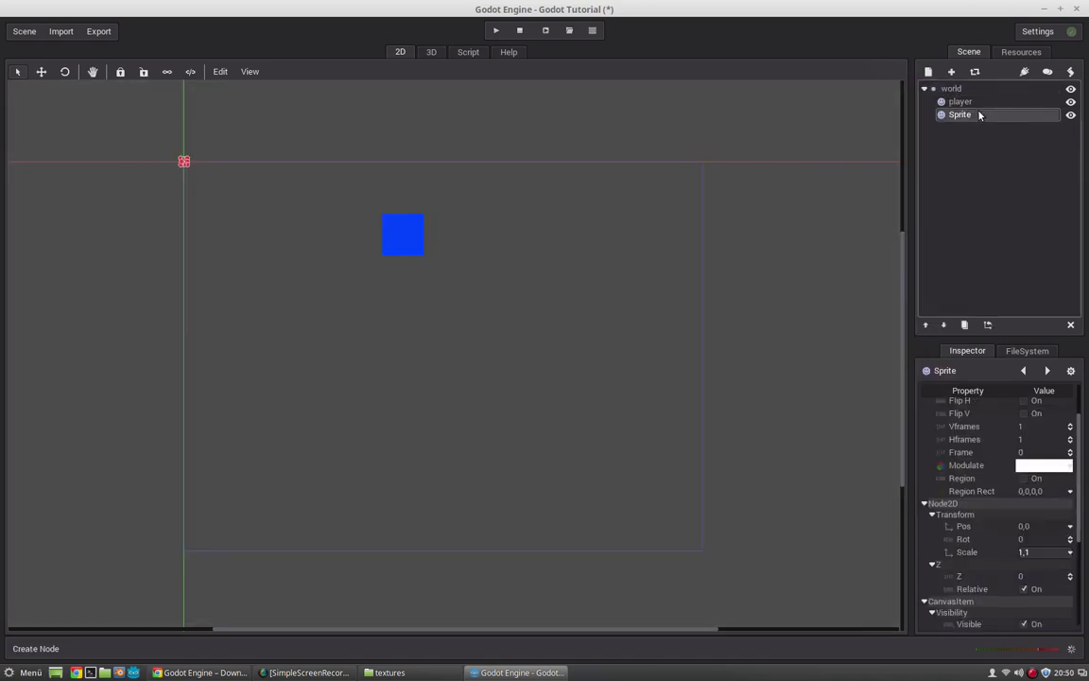
{"action": "double_click", "coordinate": [946, 114]}
{"action": "type", "text": "ground"}
{"action": "key", "text": "Return"}
{"action": "scroll", "coordinate": [1021, 406], "scroll_direction": "up", "scroll_amount": 2}
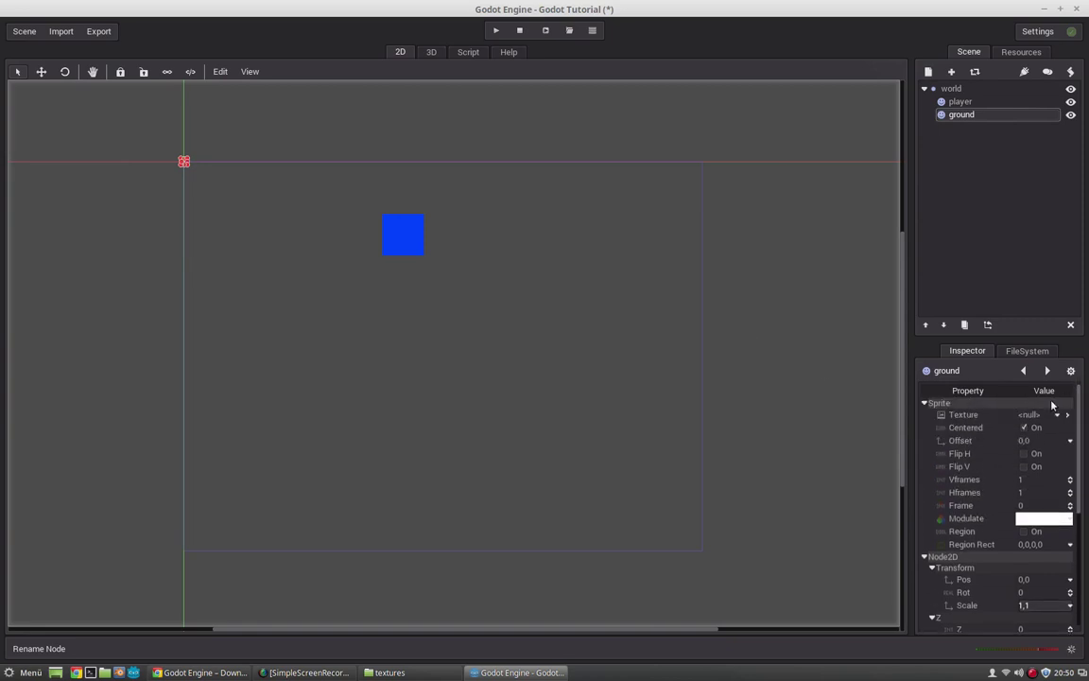
- Load red_square.png as the ground sprite's texture
{"action": "left_click", "coordinate": [1023, 415]}
{"action": "left_click", "coordinate": [1019, 478]}
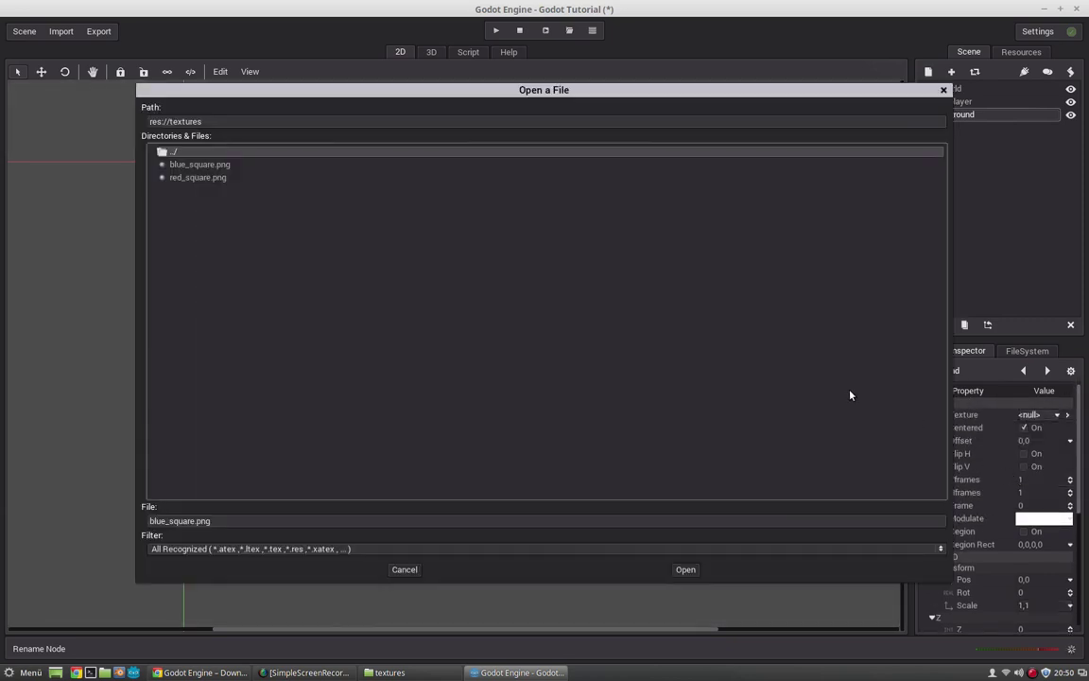
{"action": "double_click", "coordinate": [196, 177]}
- Move the red sprite below the blue player and stretch it into a wide bar
{"action": "left_click_drag", "start_coordinate": [190, 163], "coordinate": [671, 401]}
{"action": "left_click_drag", "start_coordinate": [204, 401], "coordinate": [195, 401]}
{"action": "left_click_drag", "start_coordinate": [671, 401], "coordinate": [692, 401]}
{"action": "left_click_drag", "start_coordinate": [457, 403], "coordinate": [453, 378]}
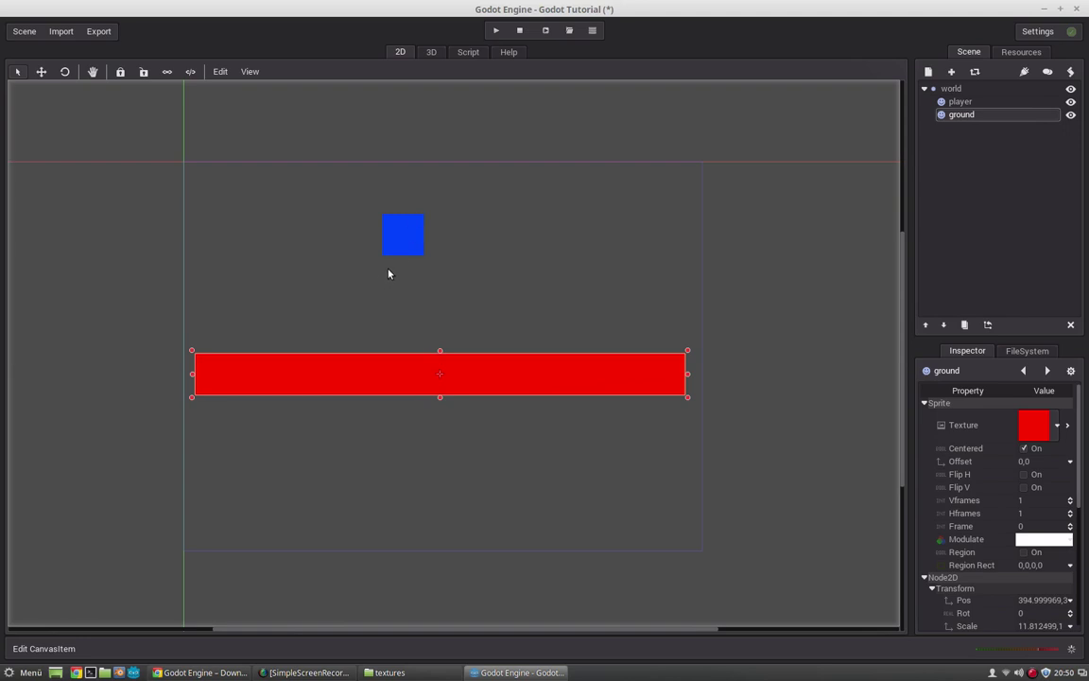
- Deselect the ground, run the level, and agree to save the scene first
{"action": "left_click", "coordinate": [402, 471]}
{"action": "left_click", "coordinate": [495, 30]}
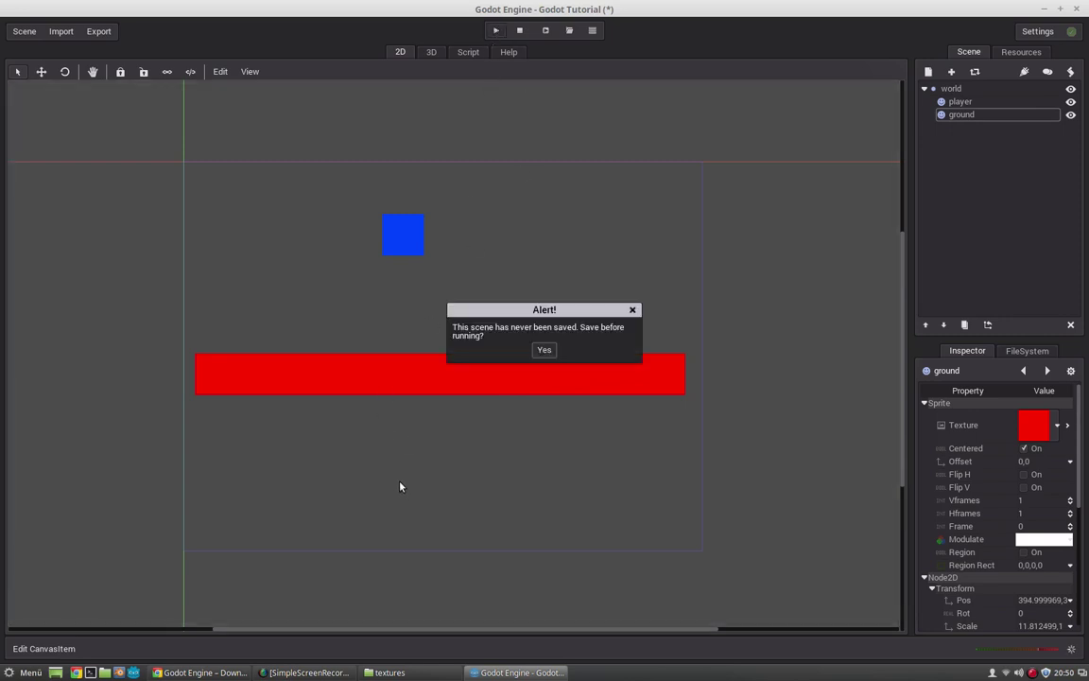
{"action": "left_click", "coordinate": [545, 351]}
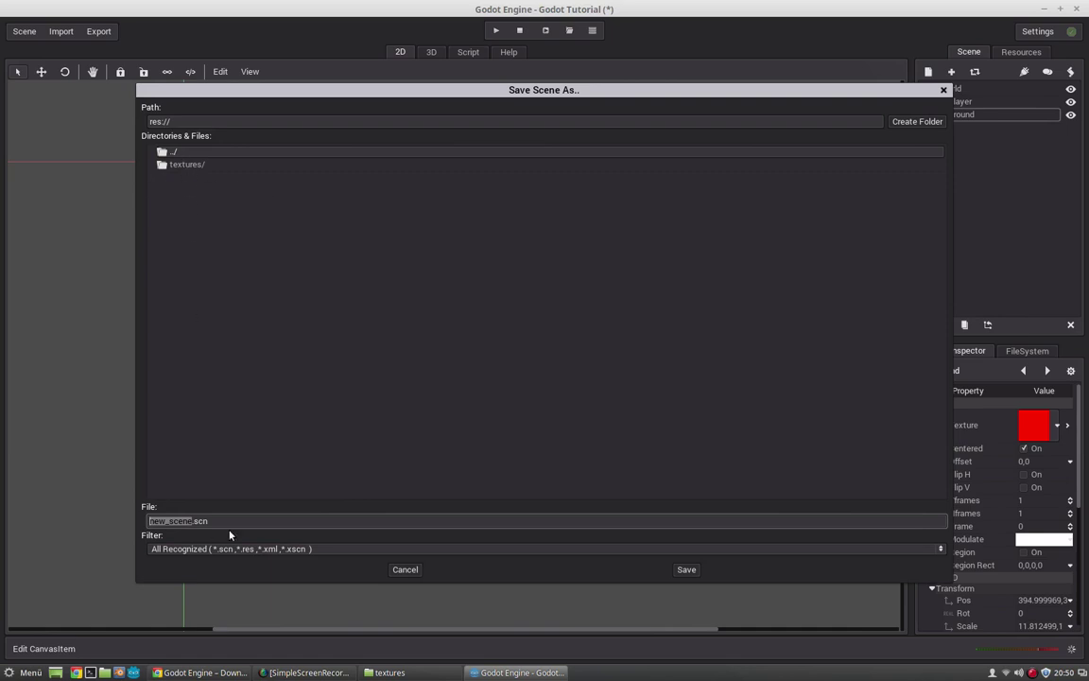
- Name the scene file level_01.xml, keeping the all-recognized file type filter
{"action": "left_click_drag", "start_coordinate": [210, 521], "coordinate": [150, 515]}
{"action": "type", "text": "level_01.xml"}
{"action": "left_click", "coordinate": [209, 549]}
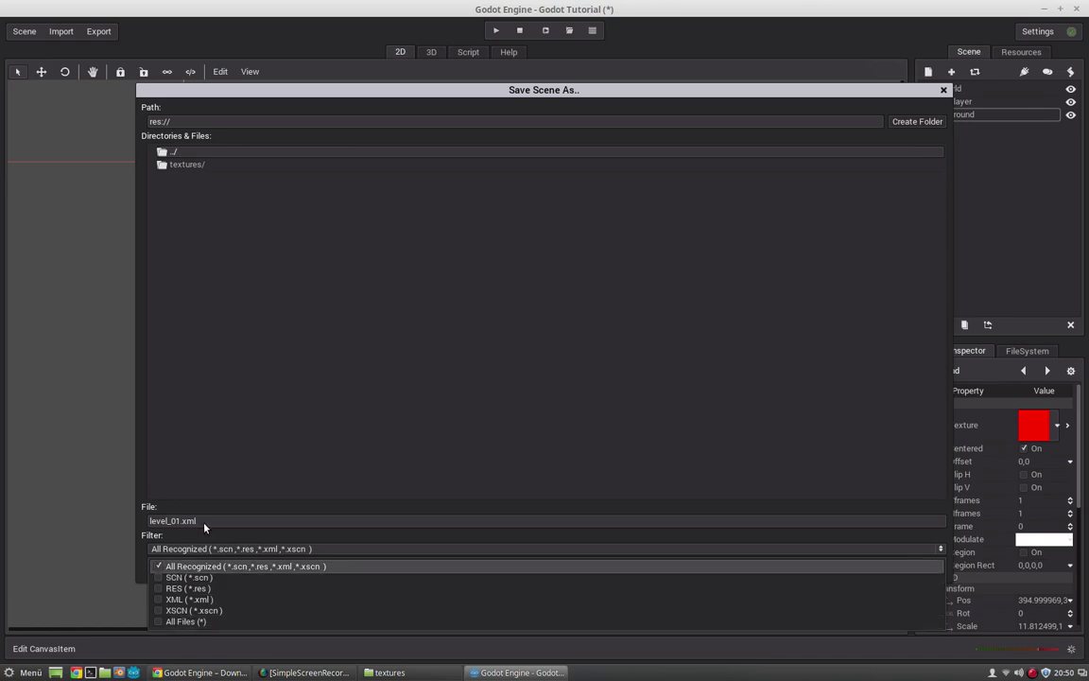
{"action": "left_click", "coordinate": [213, 566]}
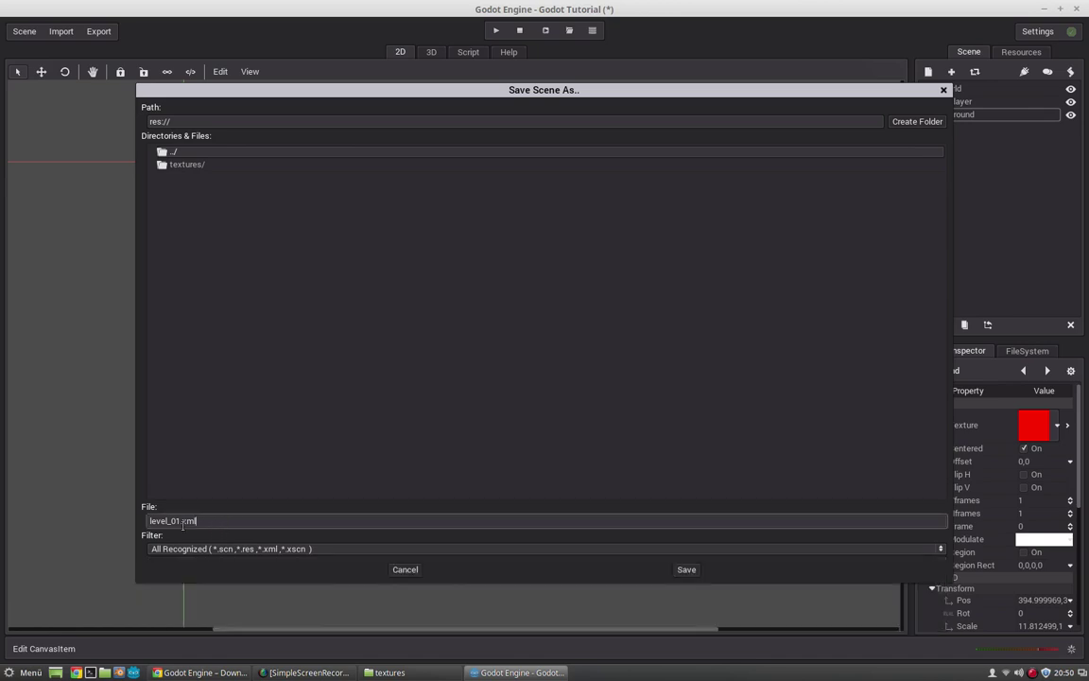
- Save level_01.xml, run the current scene once, then close the game window
{"action": "left_click", "coordinate": [685, 570]}
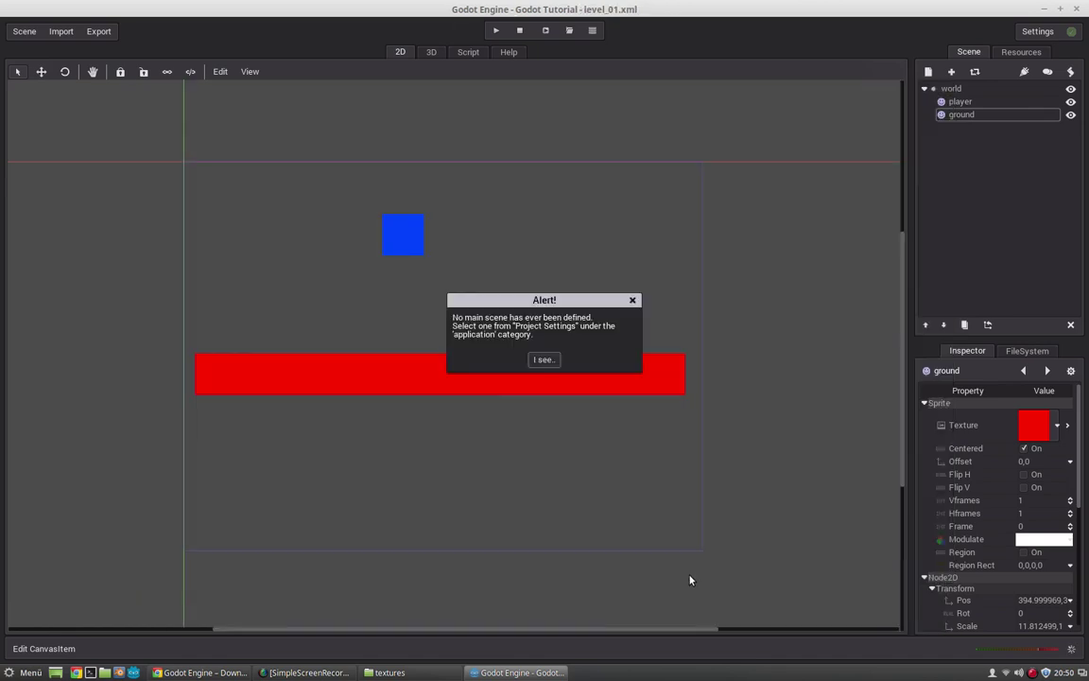
{"action": "left_click", "coordinate": [632, 301]}
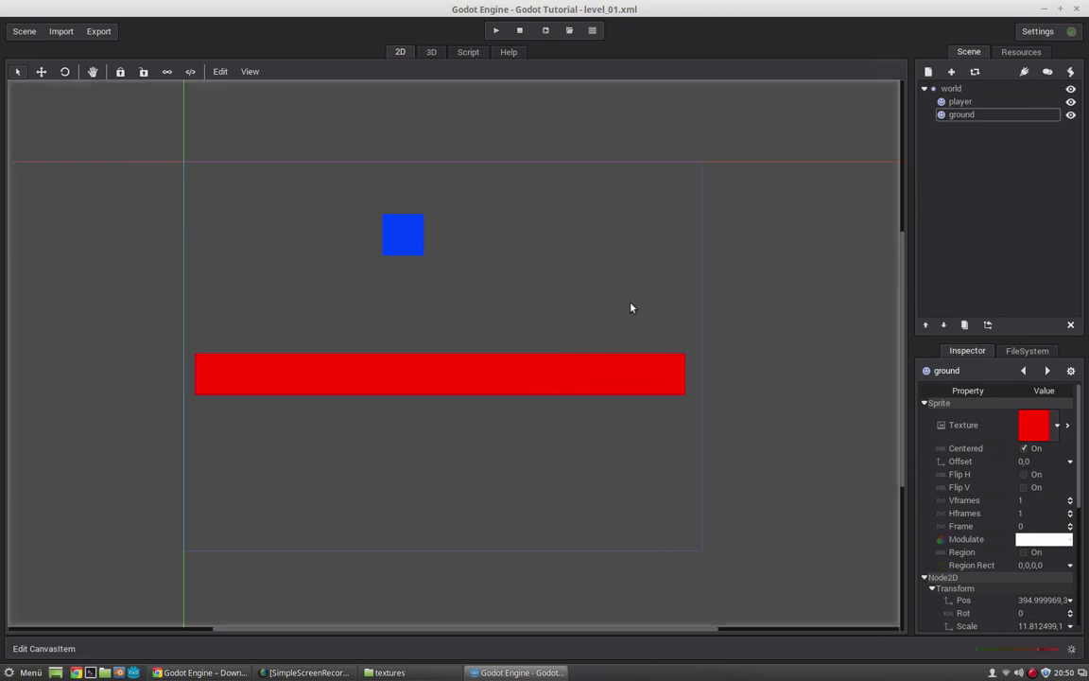
{"action": "left_click", "coordinate": [495, 30]}
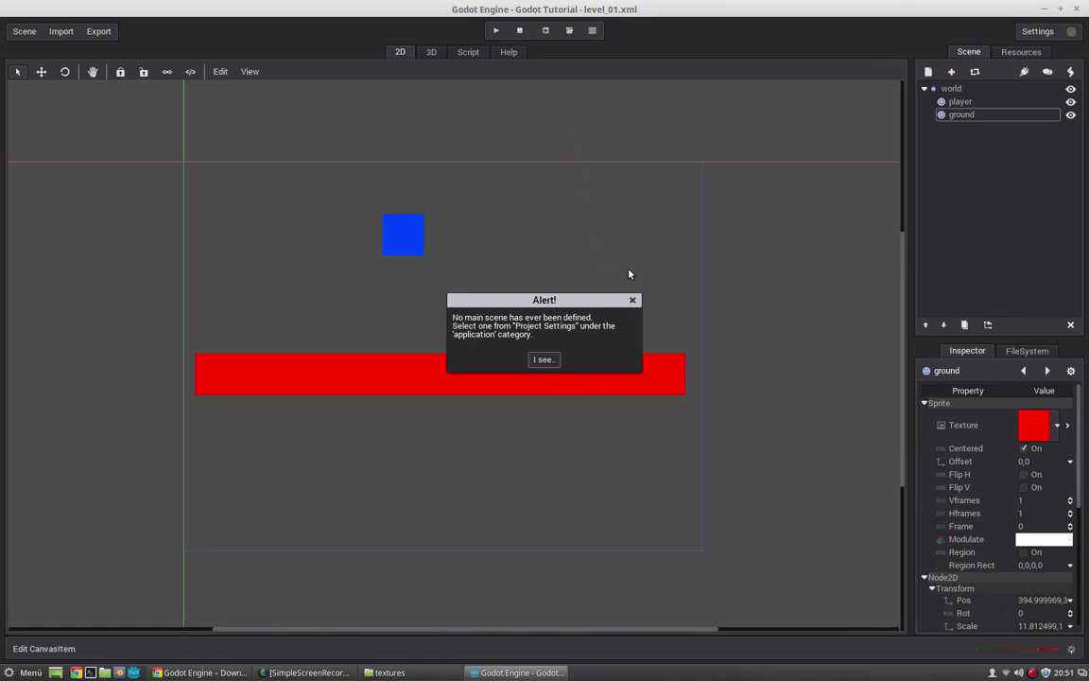
{"action": "left_click", "coordinate": [634, 301]}
{"action": "left_click", "coordinate": [545, 31]}
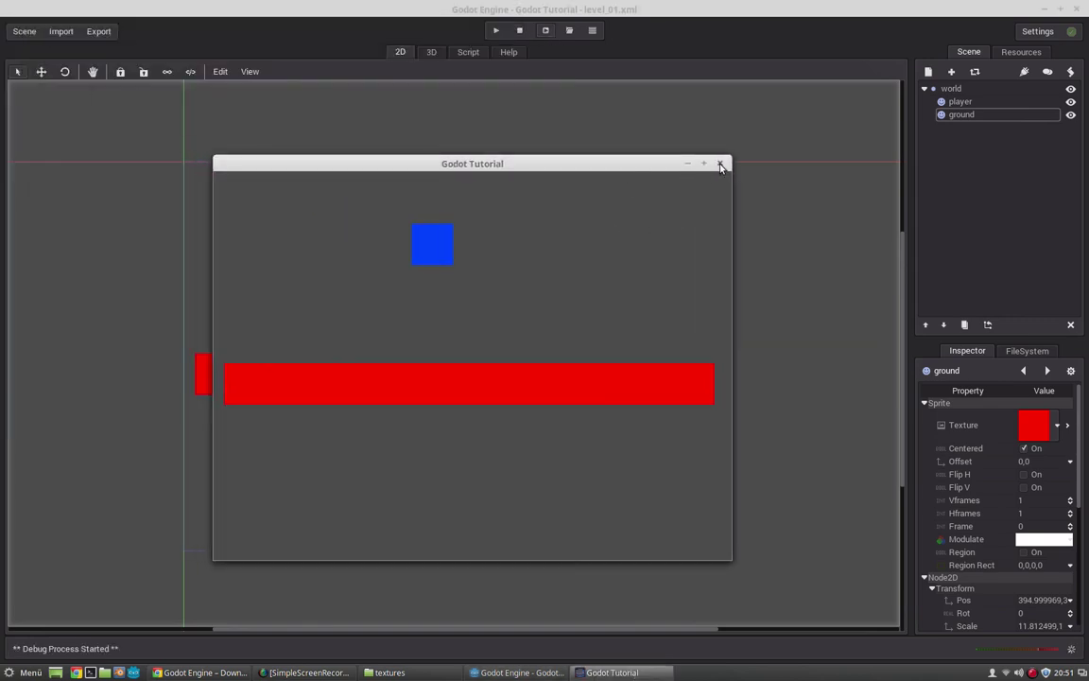
{"action": "left_click", "coordinate": [719, 163]}
- Set the project's main_scene to res://level_01.xml in Project Settings
{"action": "left_click", "coordinate": [25, 31]}
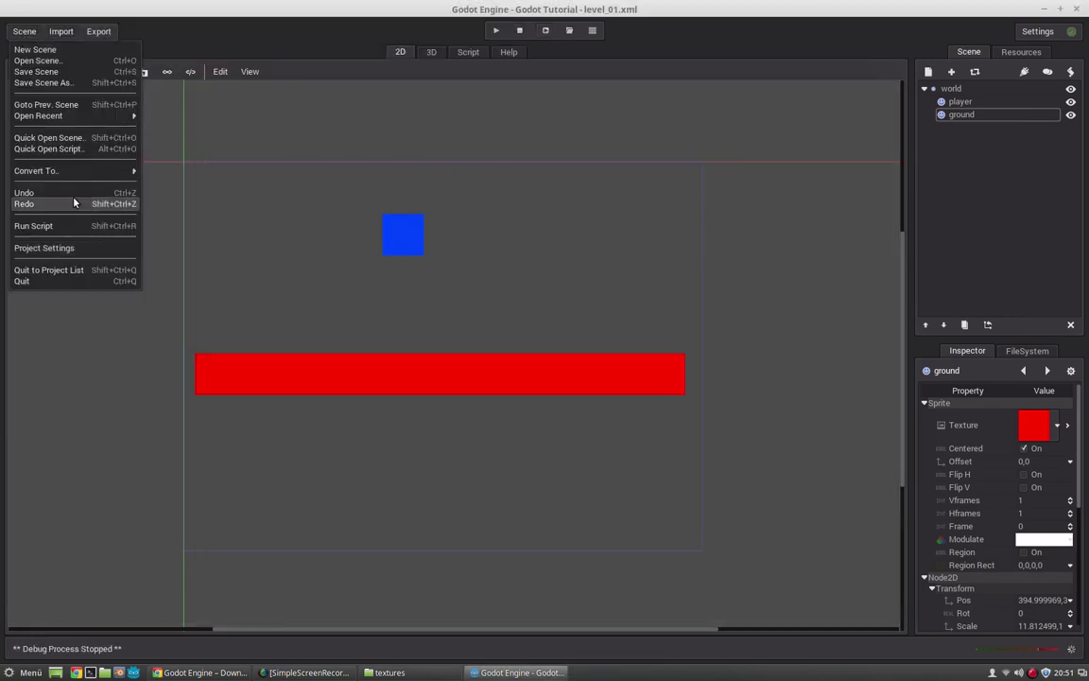
{"action": "left_click", "coordinate": [54, 248]}
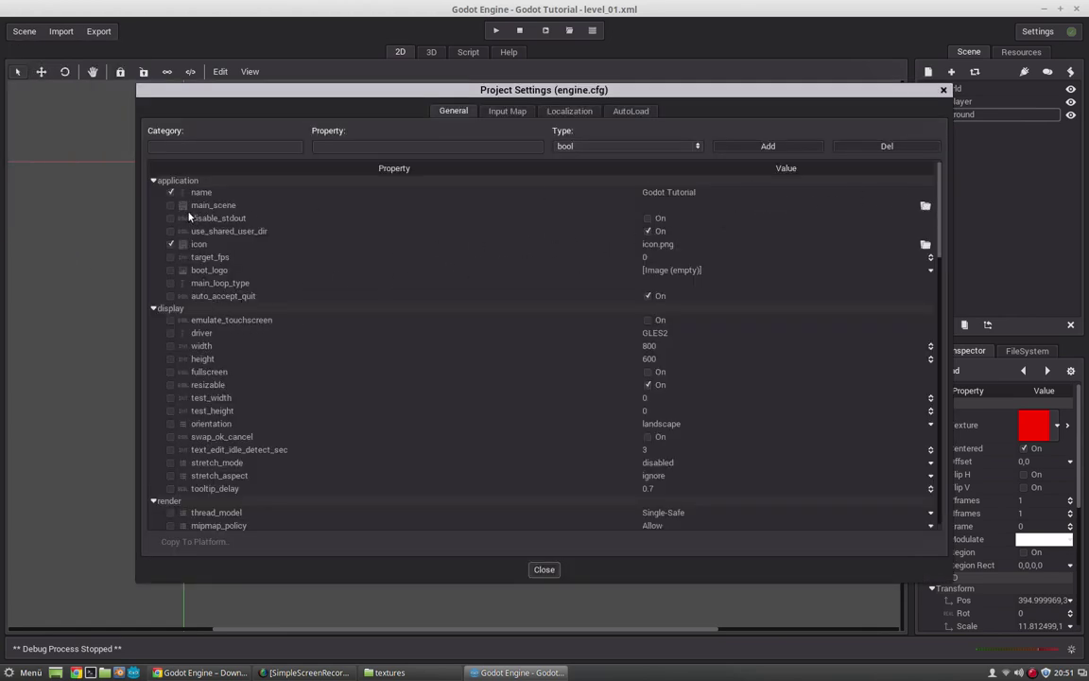
{"action": "left_click", "coordinate": [925, 209]}
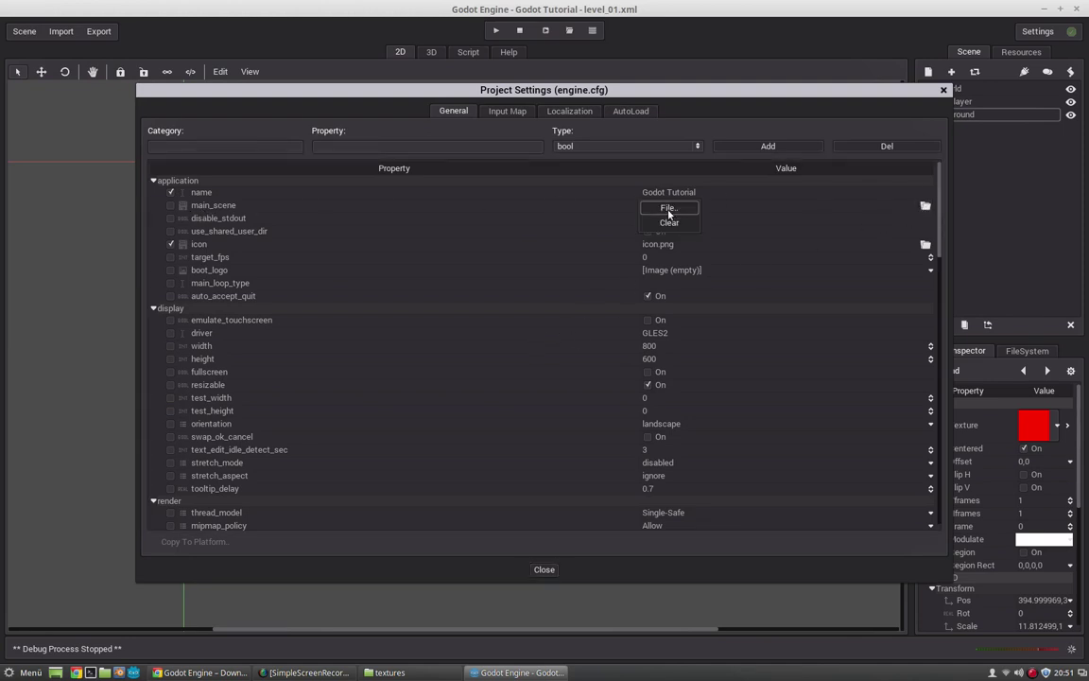
{"action": "left_click", "coordinate": [602, 190]}
{"action": "double_click", "coordinate": [183, 179]}
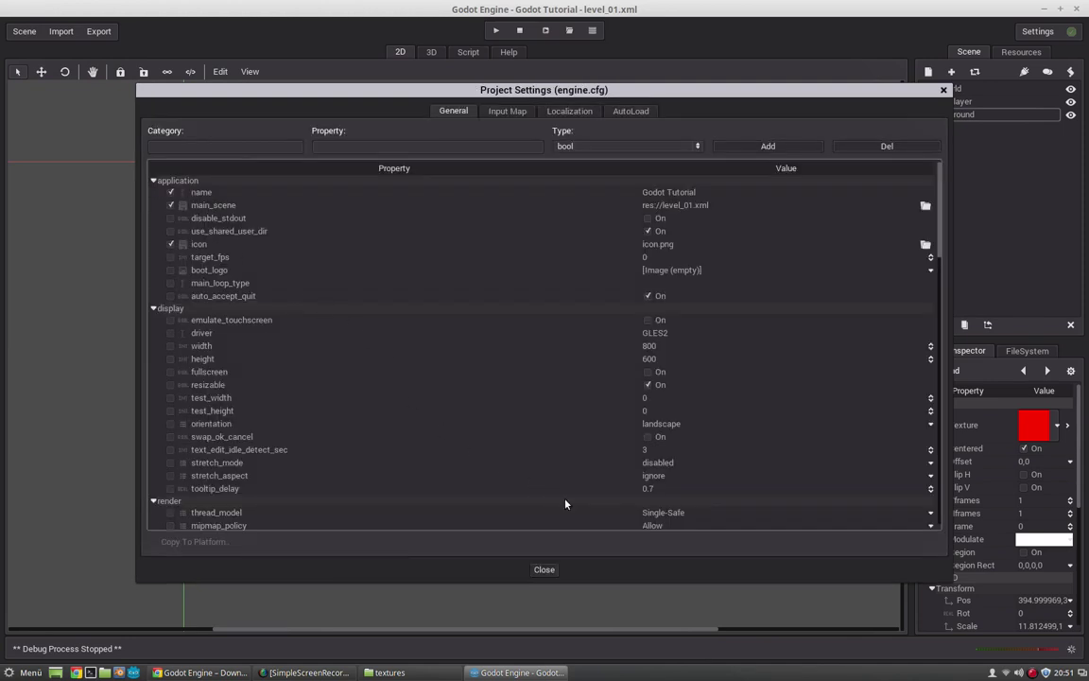
{"action": "left_click", "coordinate": [544, 570]}
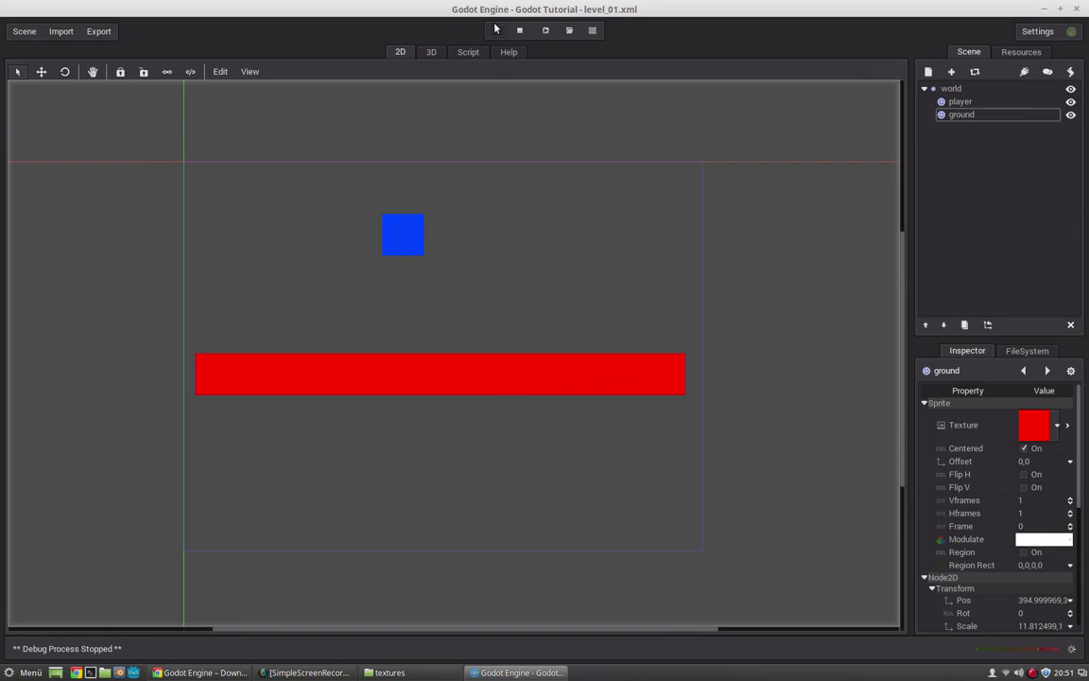
{"action": "key", "text": "F5"}
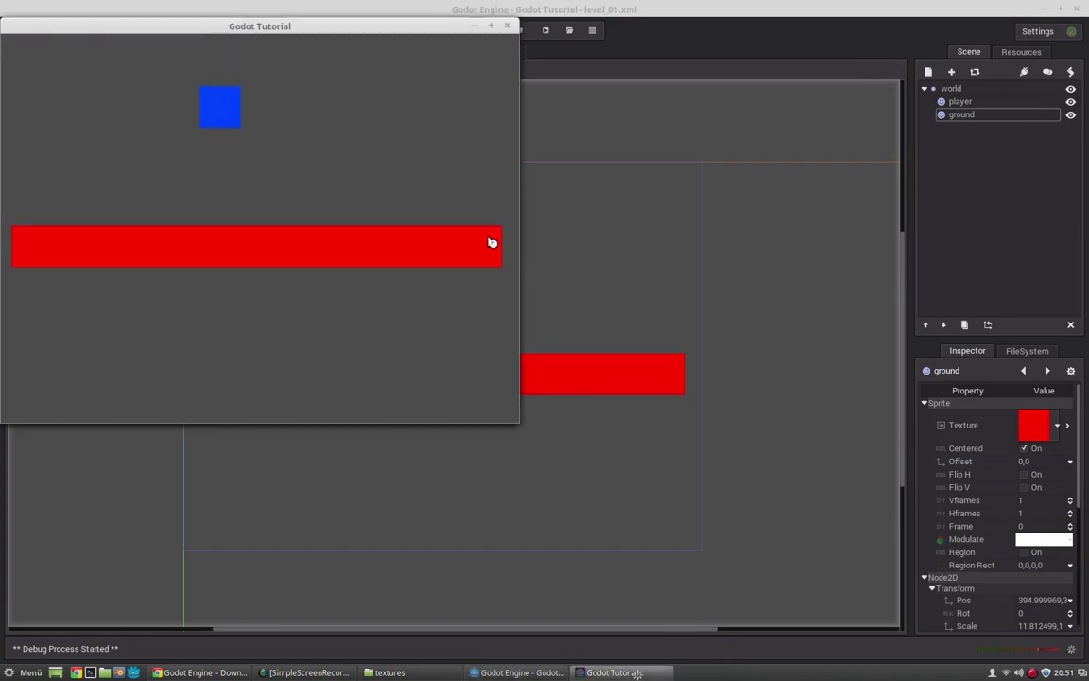
{"action": "left_click_drag", "start_coordinate": [414, 35], "coordinate": [595, 89]}
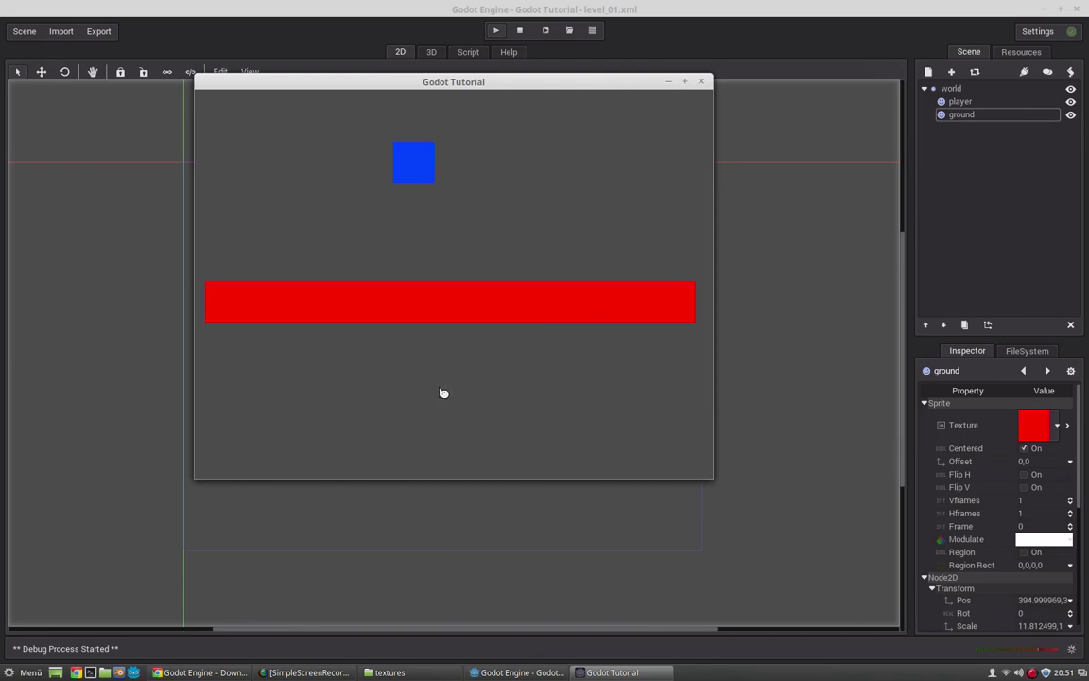
{"action": "key", "text": "Escape"}
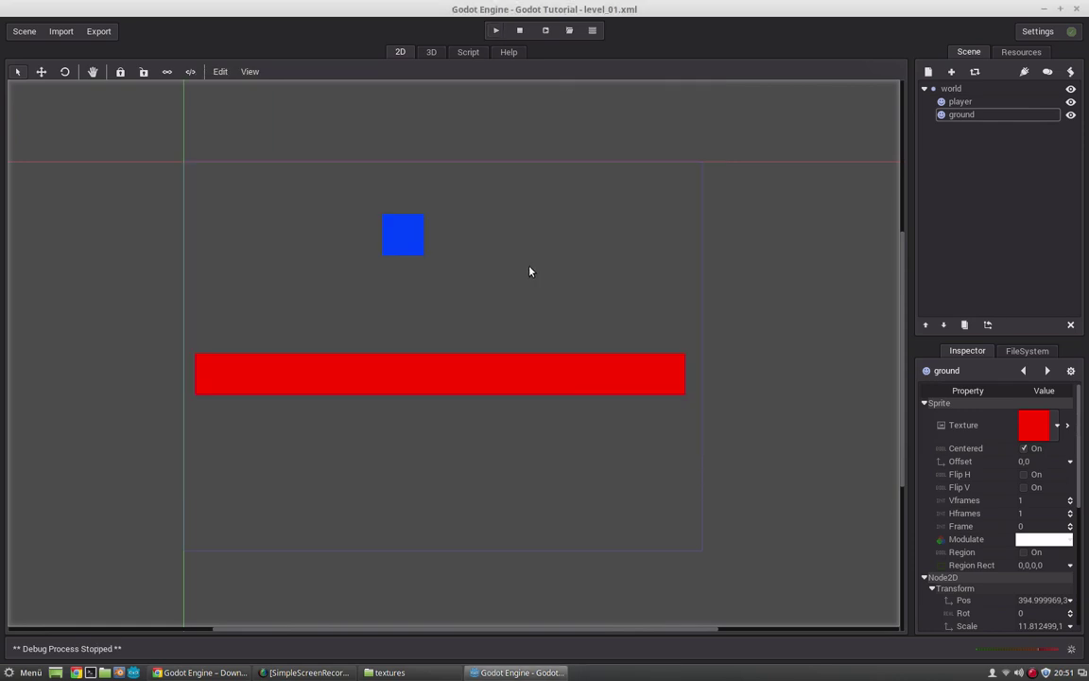
- Create a RigidBody2D node as a child of the world root
{"action": "left_click", "coordinate": [951, 89]}
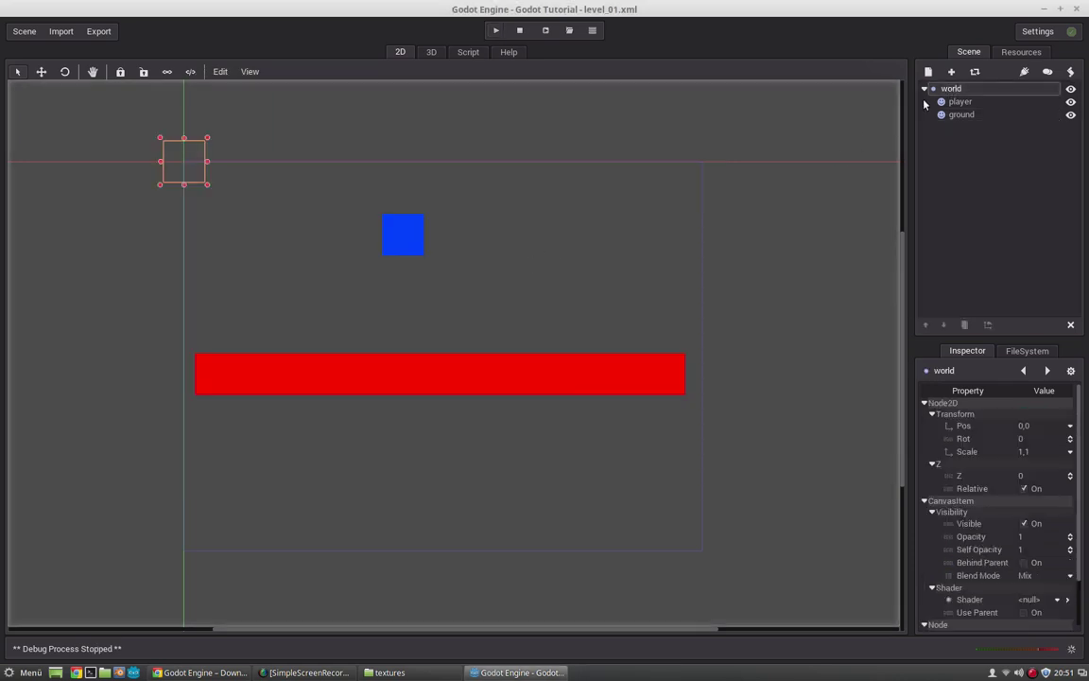
{"action": "left_click", "coordinate": [928, 73]}
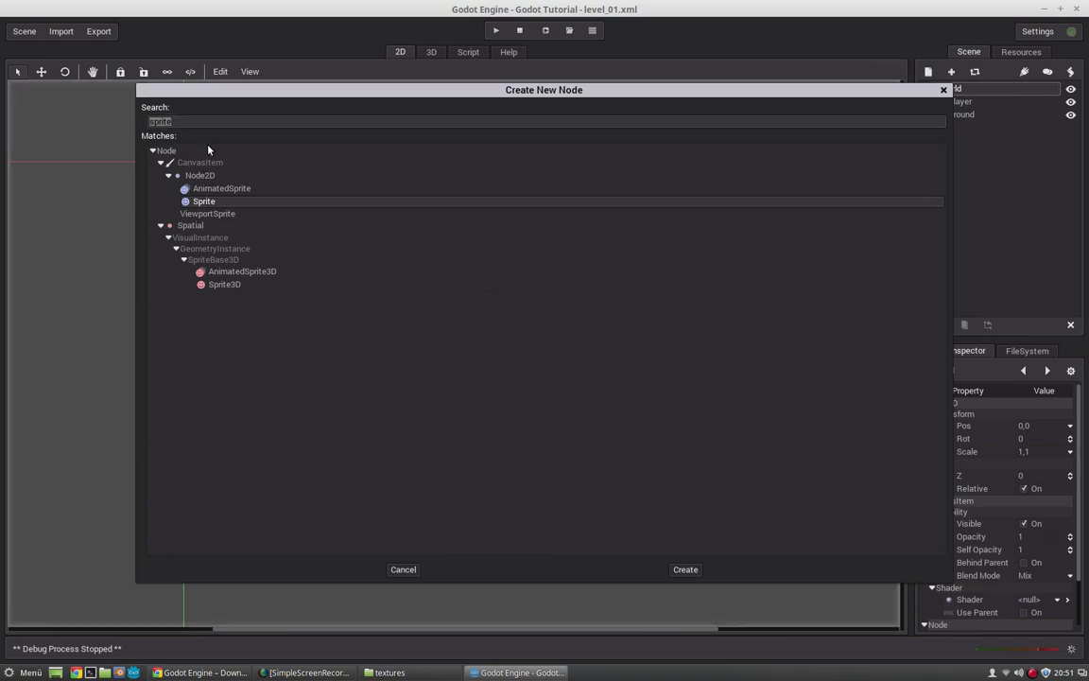
{"action": "left_click", "coordinate": [206, 119]}
{"action": "key", "text": "BackSpace"}
{"action": "key", "text": "BackSpace"}
{"action": "key", "text": "BackSpace"}
{"action": "key", "text": "BackSpace"}
{"action": "key", "text": "BackSpace"}
{"action": "key", "text": "BackSpace"}
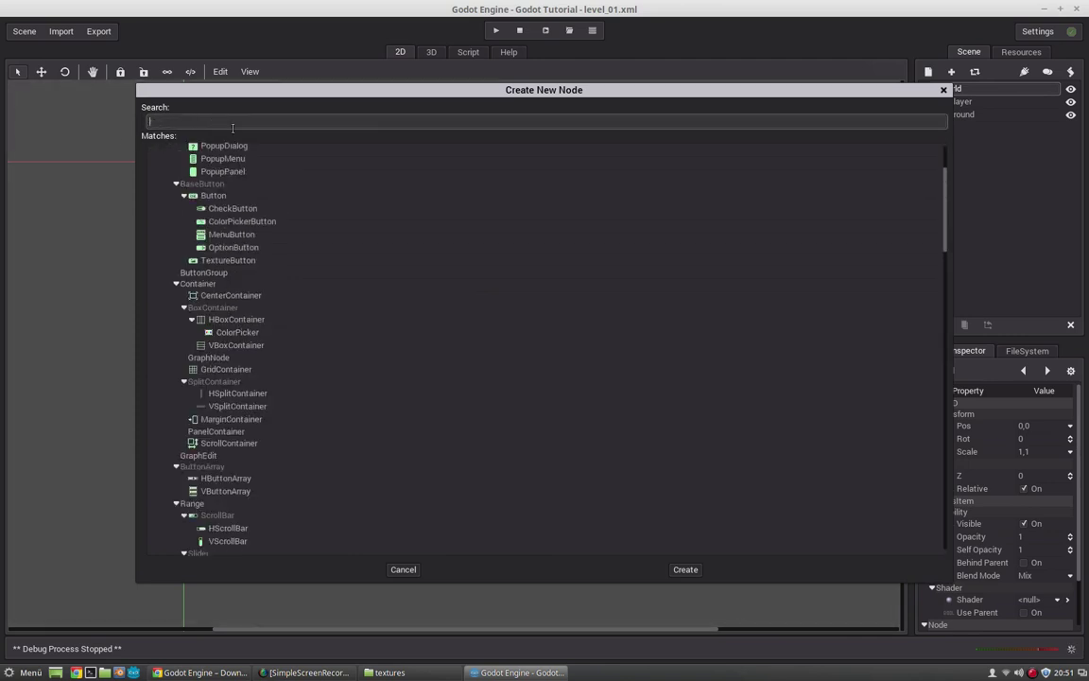
{"action": "scroll", "coordinate": [846, 156], "scroll_direction": "up", "scroll_amount": 3}
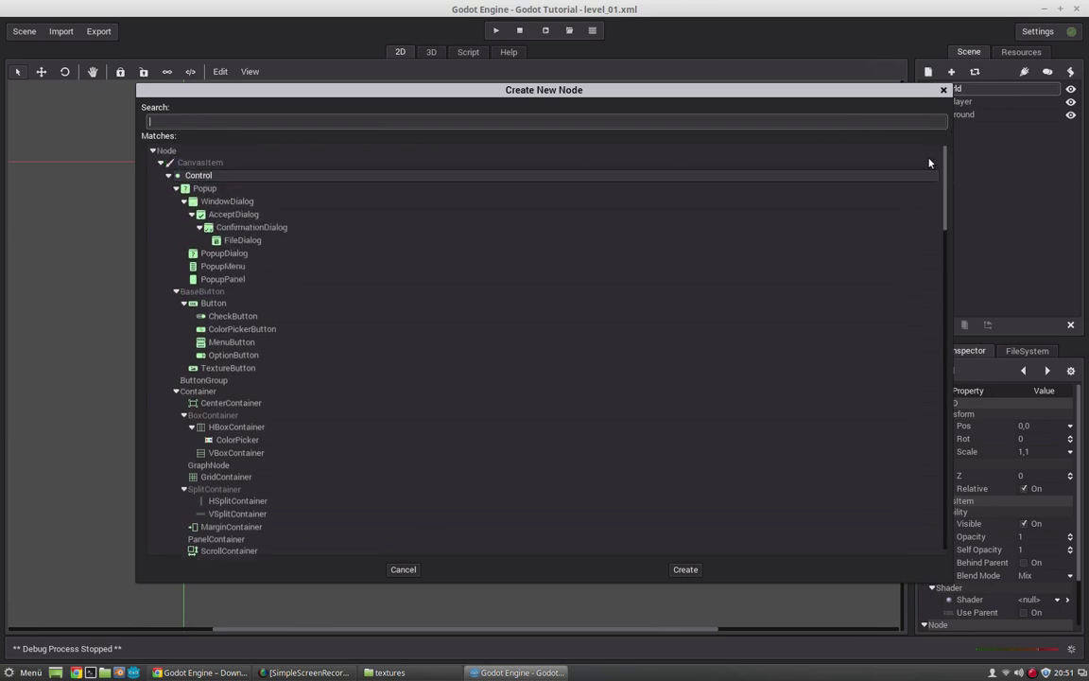
{"action": "left_click_drag", "start_coordinate": [947, 197], "coordinate": [847, 302]}
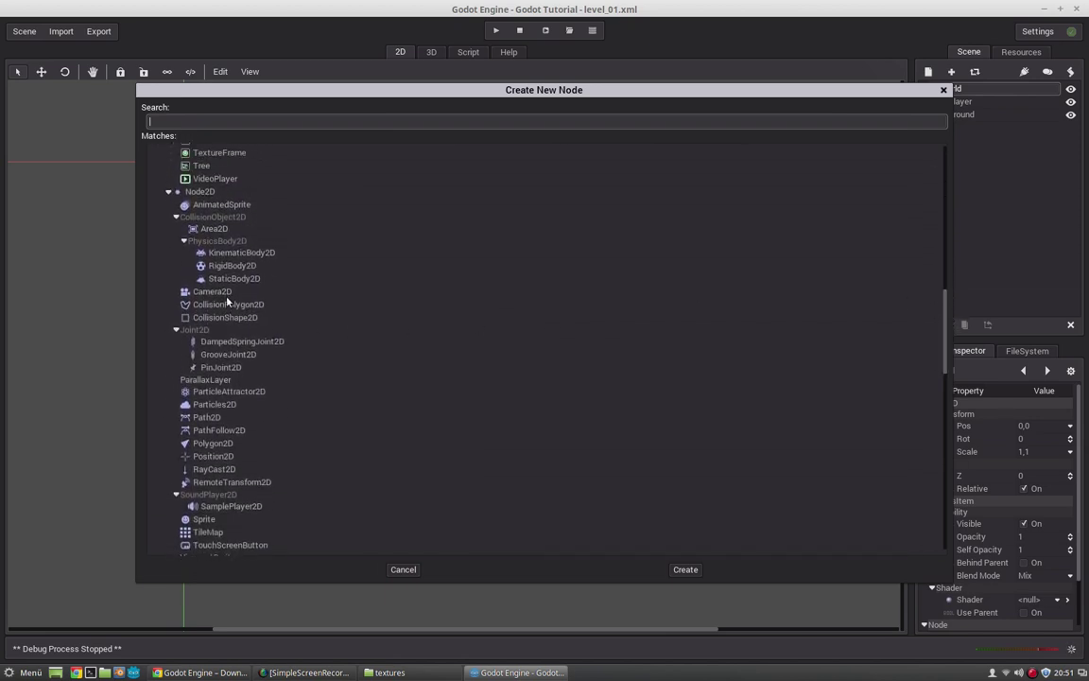
{"action": "left_click", "coordinate": [208, 266]}
{"action": "left_click", "coordinate": [685, 568]}
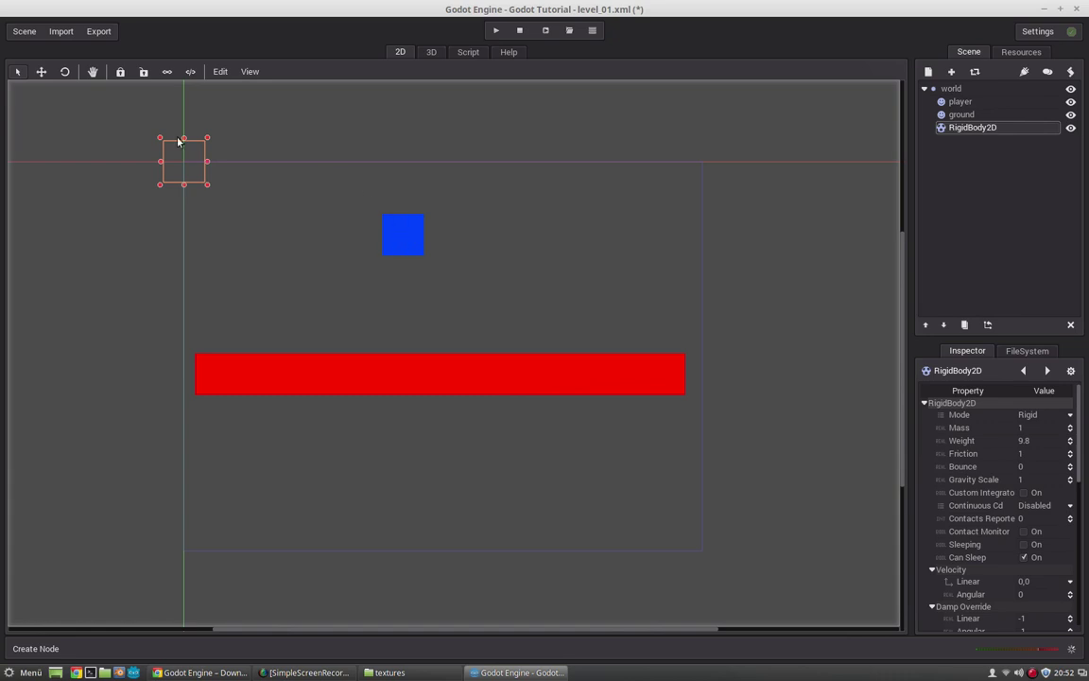
- Reparent the blue player sprite under the RigidBody2D node
{"action": "left_click", "coordinate": [961, 114]}
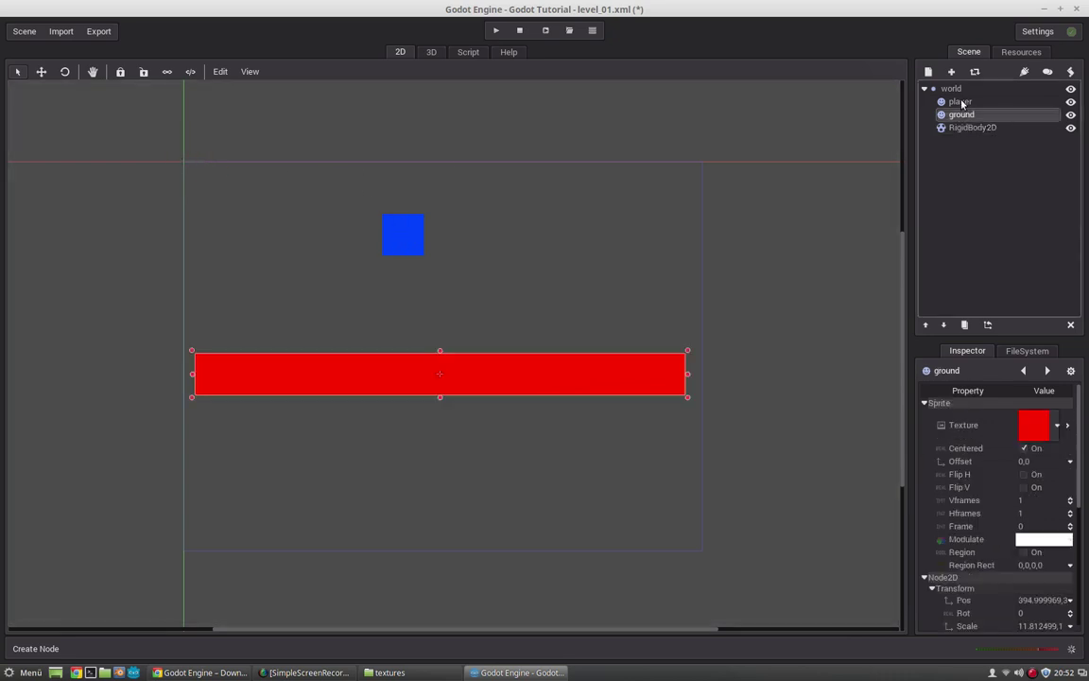
{"action": "left_click", "coordinate": [961, 102]}
{"action": "left_click", "coordinate": [986, 325]}
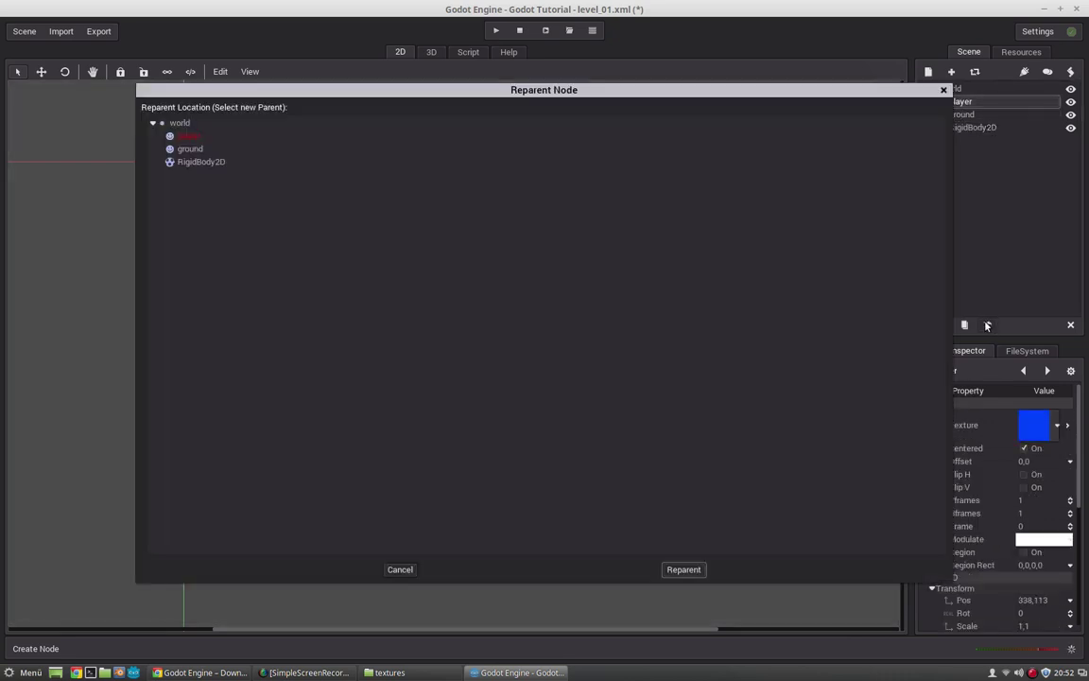
{"action": "left_click", "coordinate": [192, 164]}
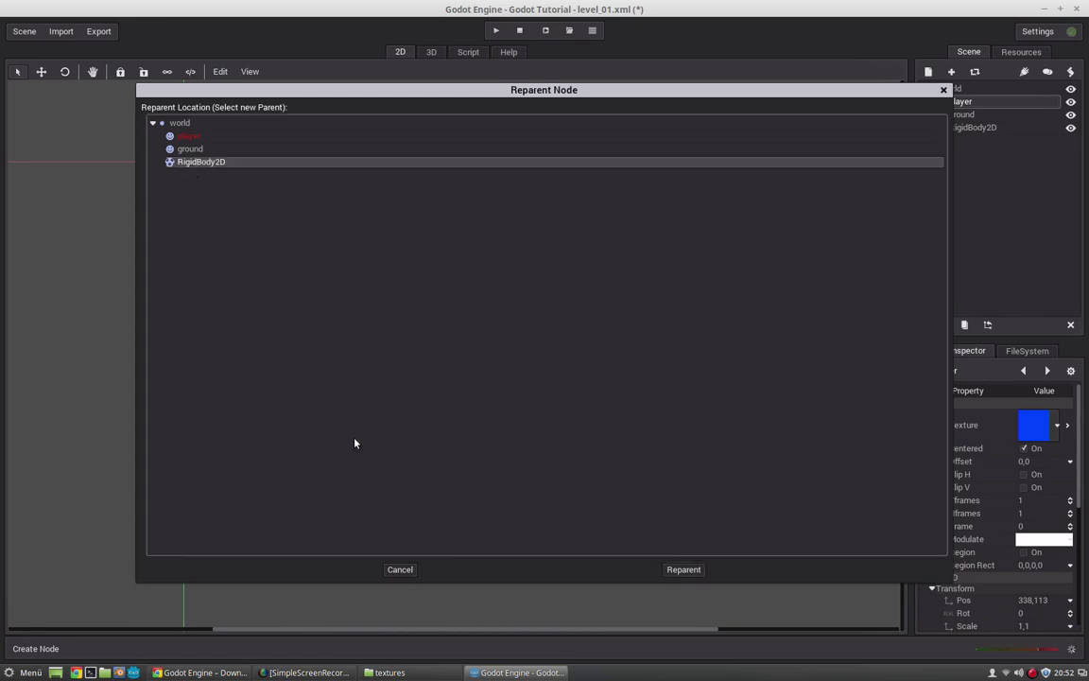
{"action": "left_click", "coordinate": [677, 568]}
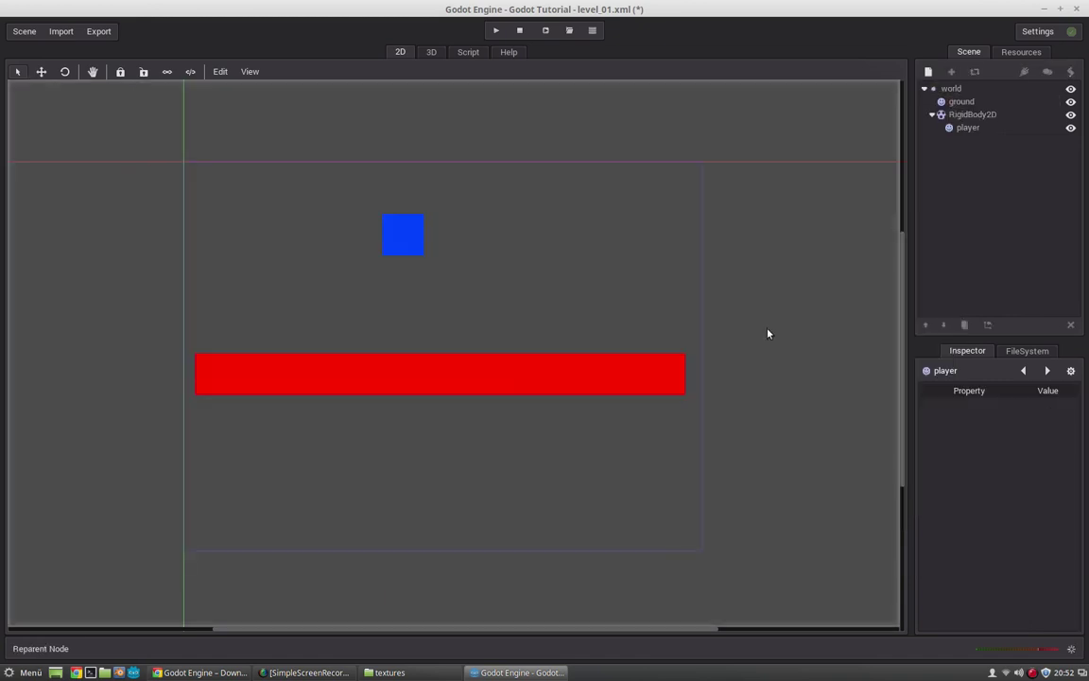
{"action": "left_click", "coordinate": [933, 114]}
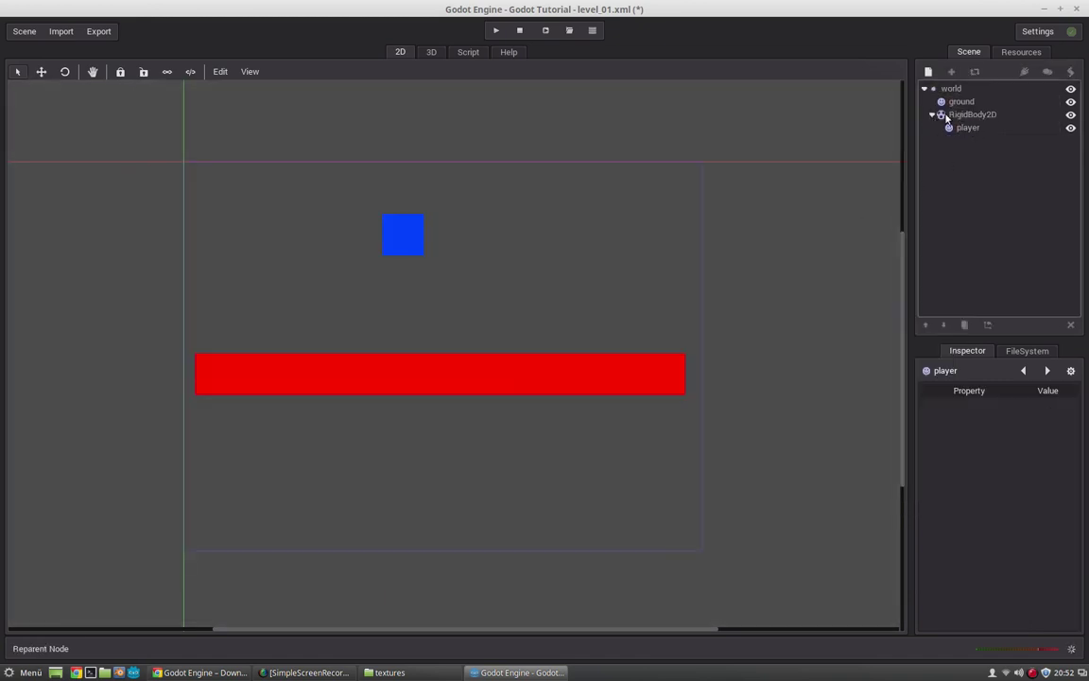
- Move the RigidBody2D down-right and set the sprite's position to 0,0
{"action": "left_click", "coordinate": [950, 115]}
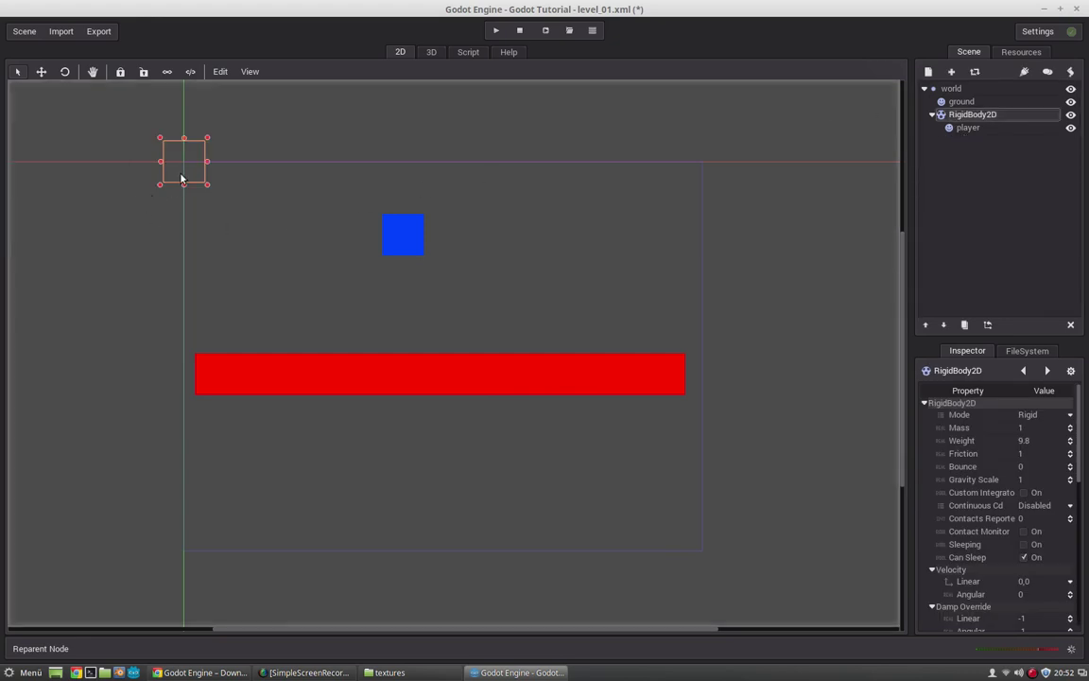
{"action": "left_click_drag", "start_coordinate": [180, 177], "coordinate": [382, 229]}
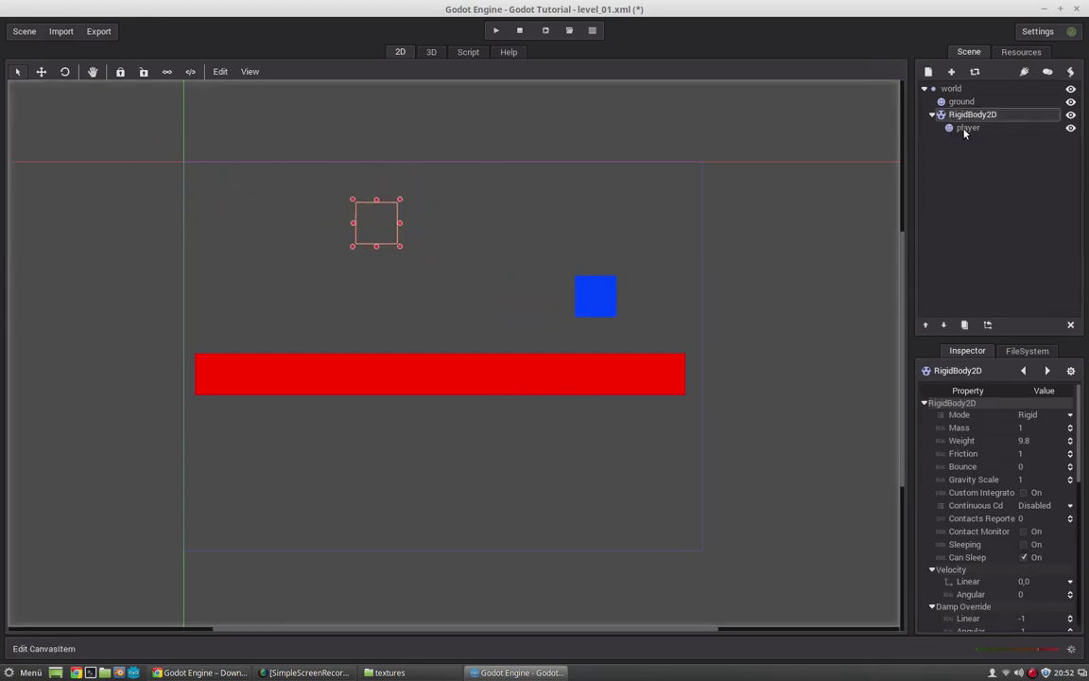
{"action": "left_click", "coordinate": [968, 128]}
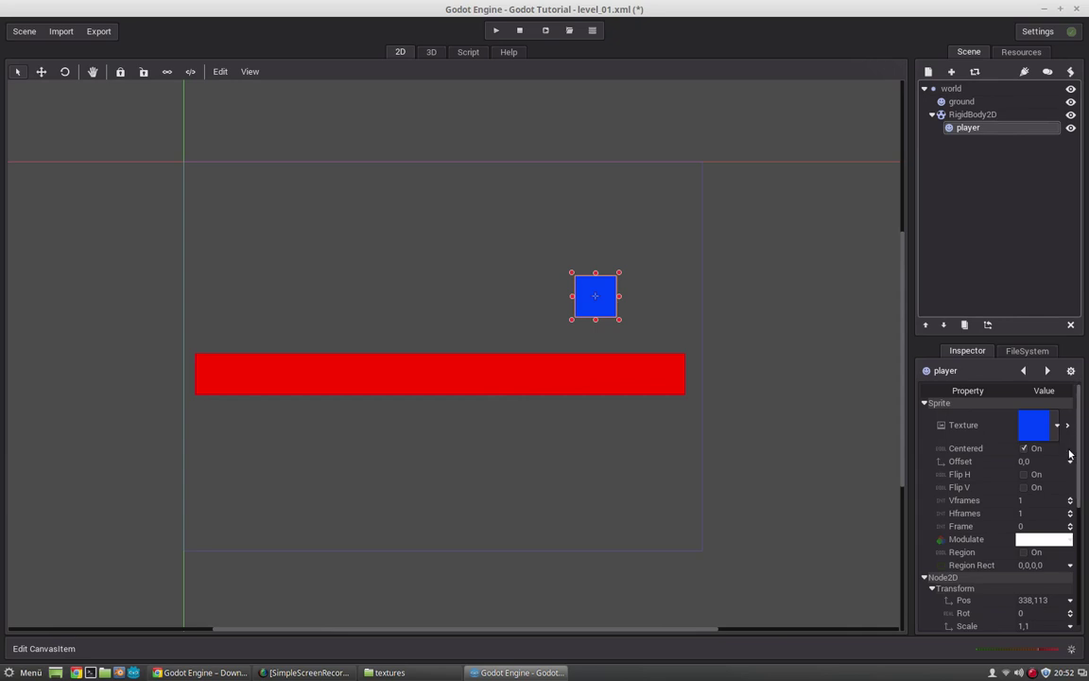
{"action": "left_click", "coordinate": [1021, 601]}
{"action": "type", "text": "0"}
{"action": "key", "text": "Tab"}
{"action": "type", "text": "0"}
{"action": "key", "text": "Return"}
- Rename the sprite player_sprite and the RigidBody2D player
{"action": "left_click", "coordinate": [972, 115]}
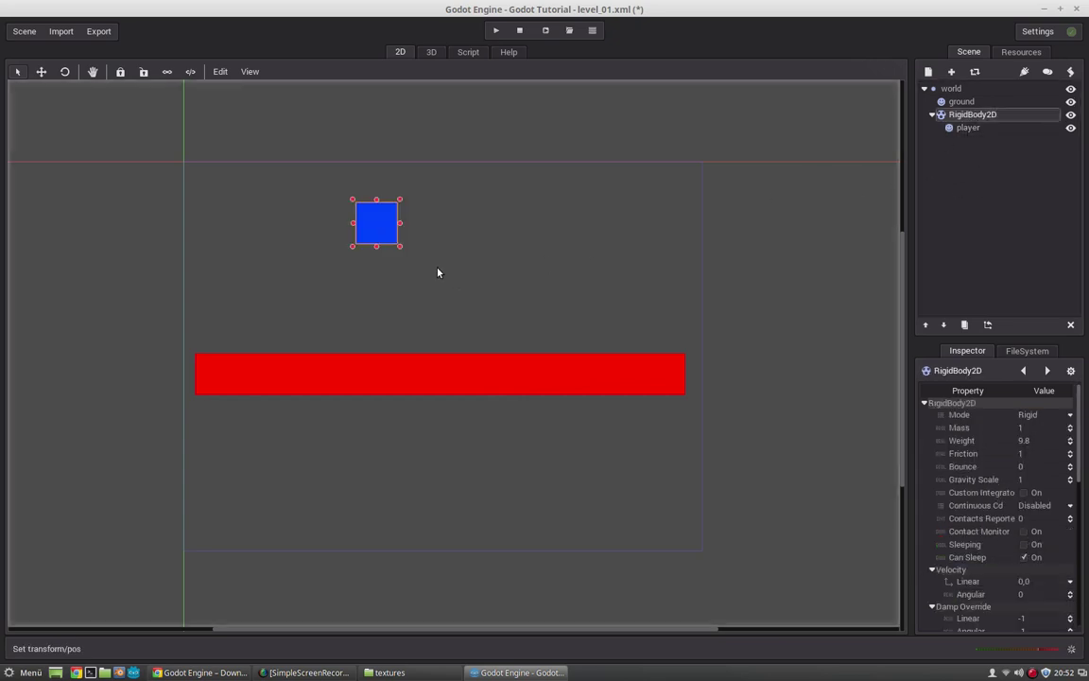
{"action": "double_click", "coordinate": [967, 128]}
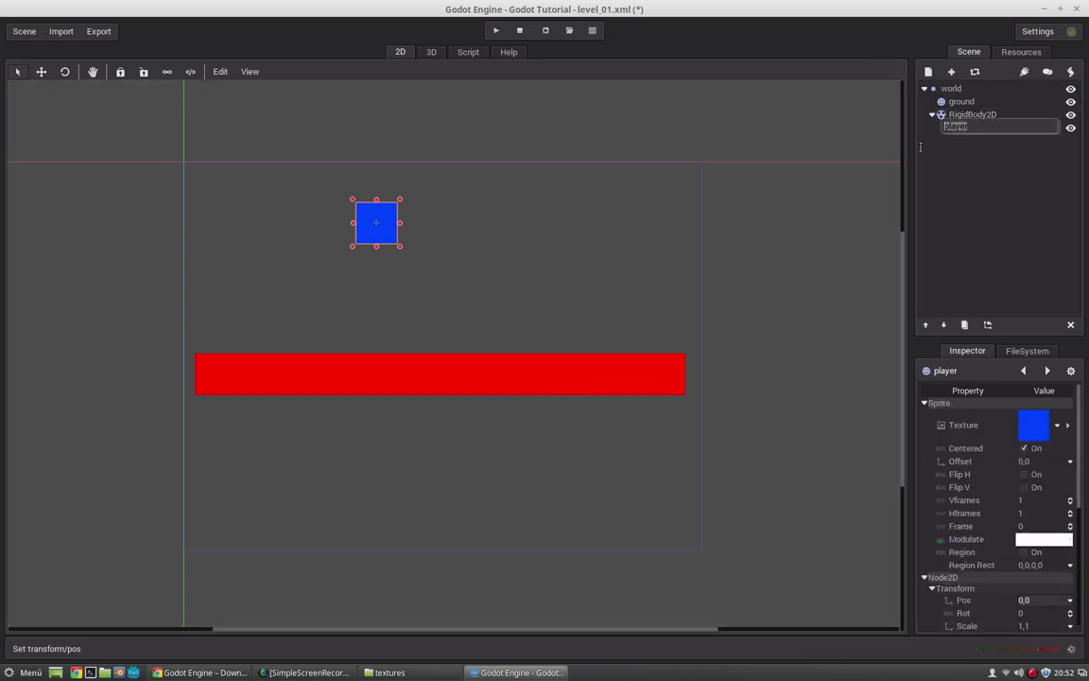
{"action": "type", "text": "player_sprite"}
{"action": "key", "text": "Return"}
{"action": "key", "text": "Up"}
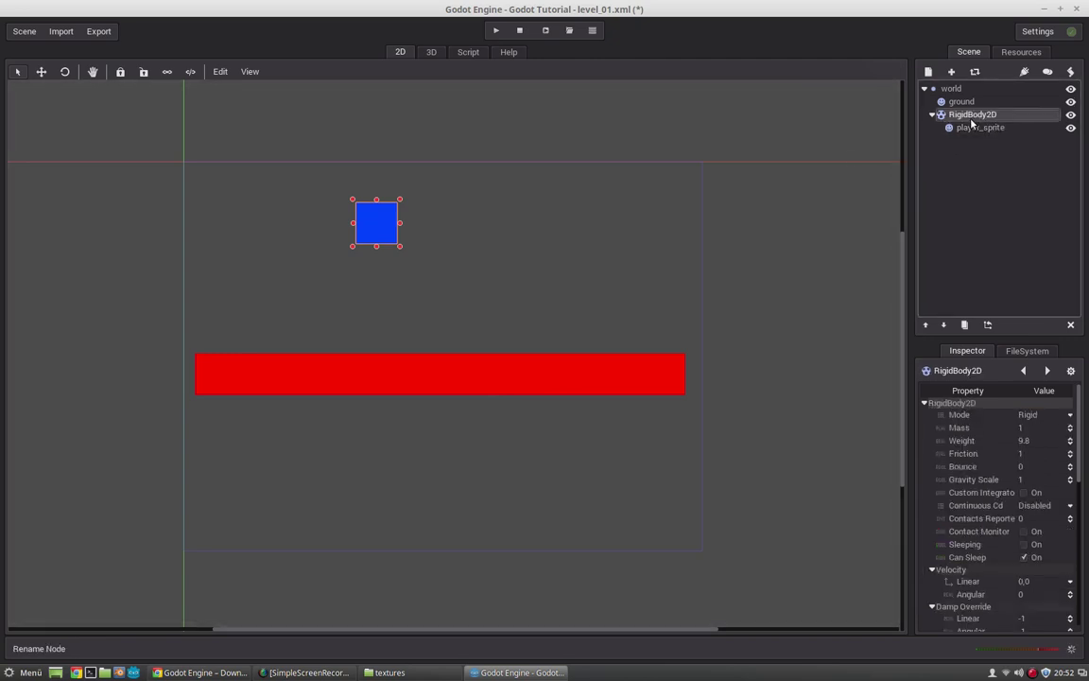
{"action": "key", "text": "Return"}
{"action": "type", "text": "player"}
{"action": "key", "text": "Return"}
{"action": "left_click", "coordinate": [934, 115]}
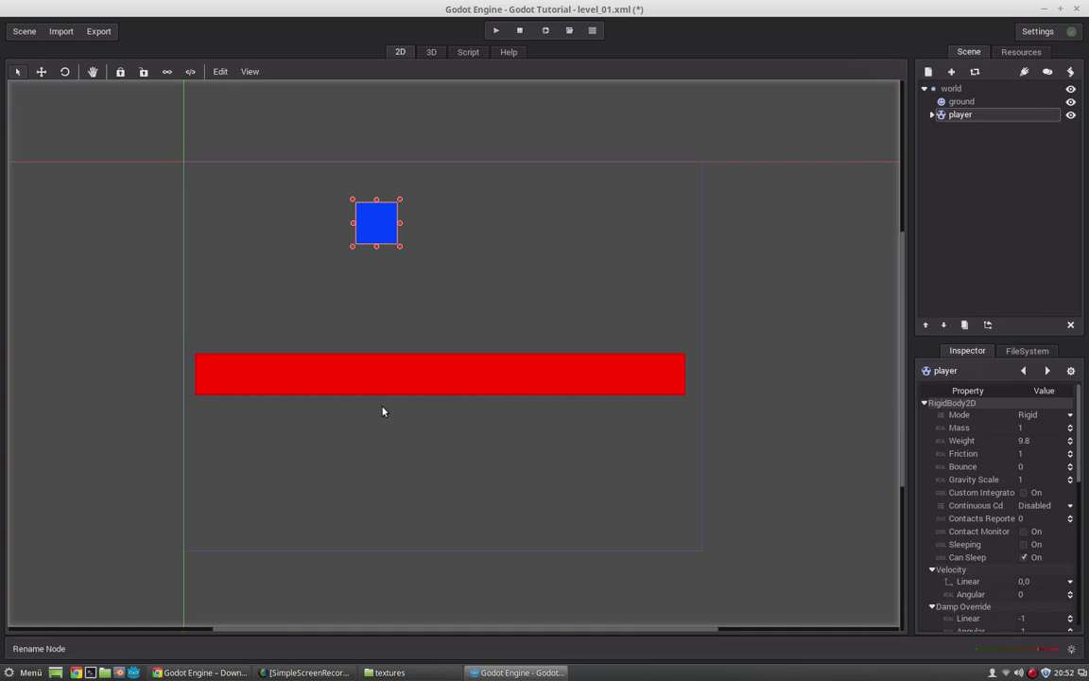
- Run the game with F5, watch the player fall, then stop it with F8
{"action": "key", "text": "F5"}
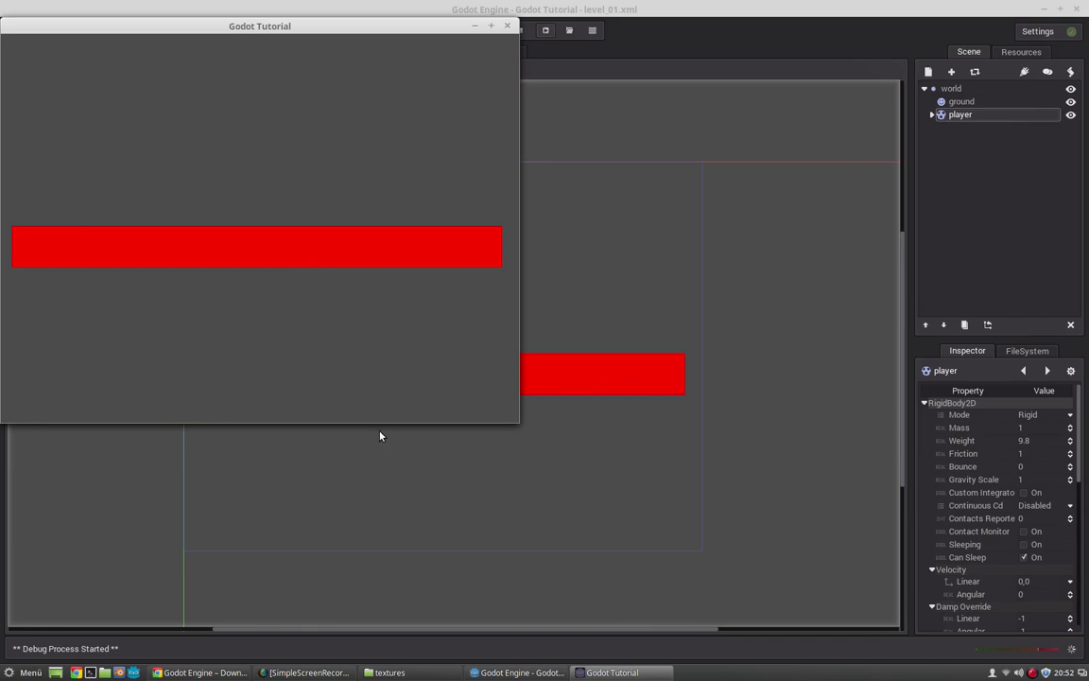
{"action": "key", "text": "F8"}
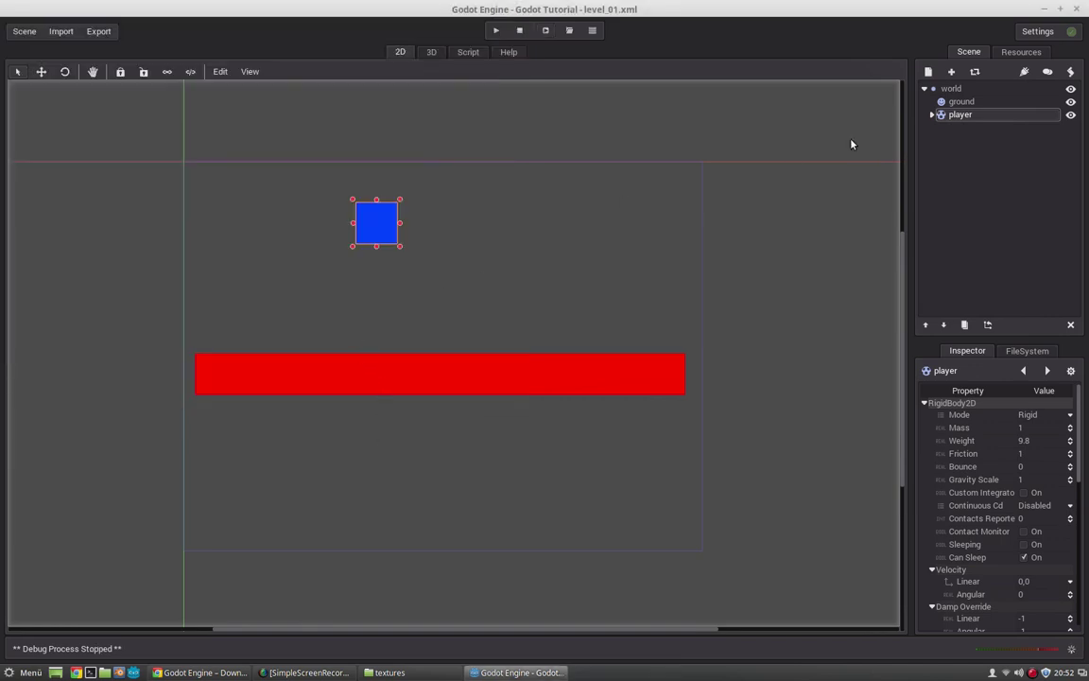
- Add a StaticBody2D node under the world root
{"action": "left_click", "coordinate": [931, 88]}
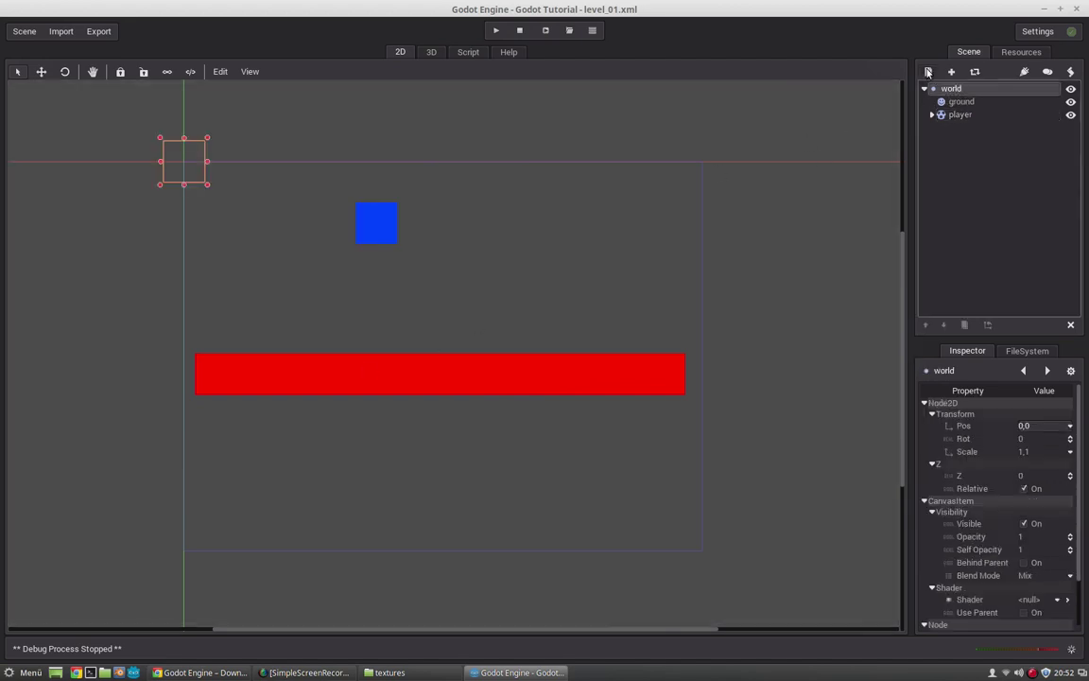
{"action": "key", "text": "ctrl+a"}
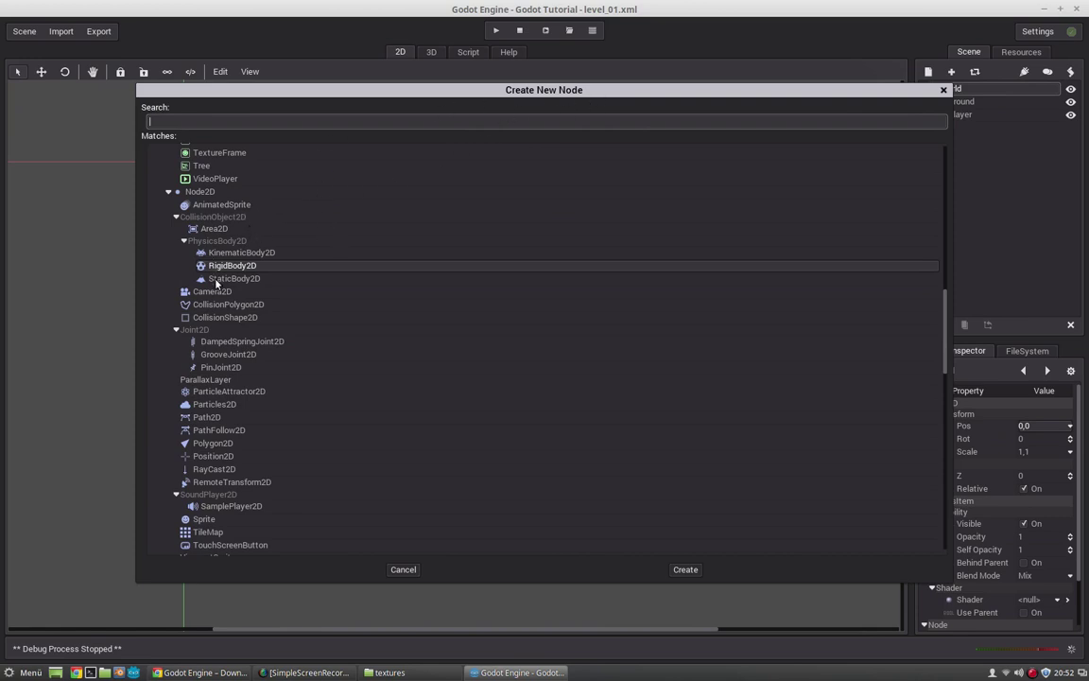
{"action": "double_click", "coordinate": [227, 279]}
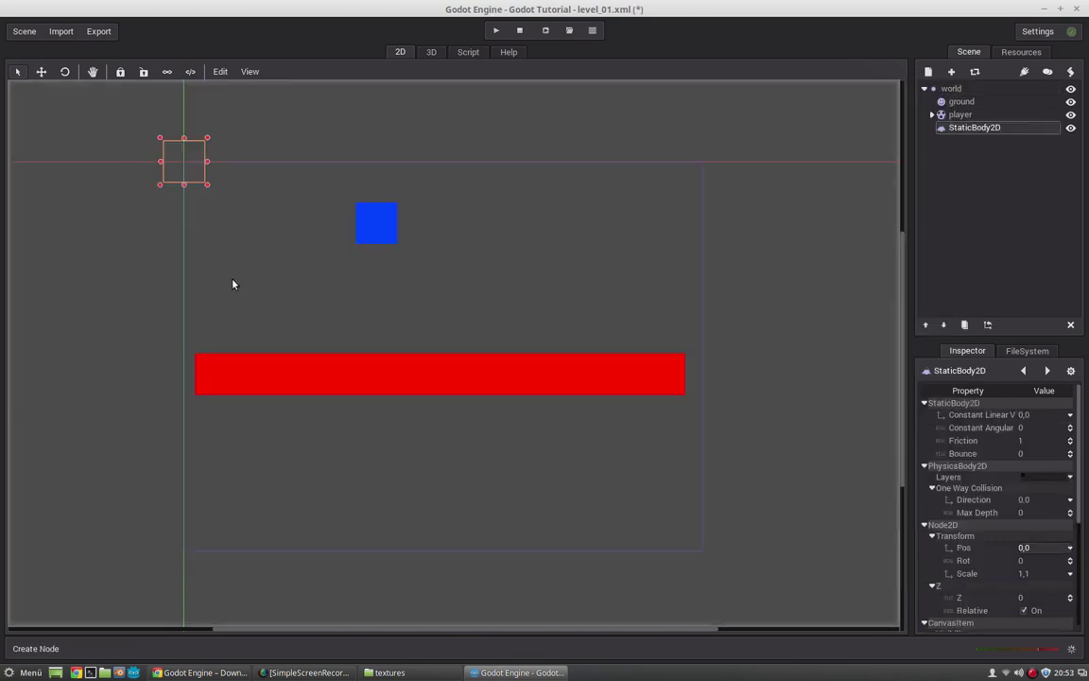
{"action": "left_click", "coordinate": [960, 101]}
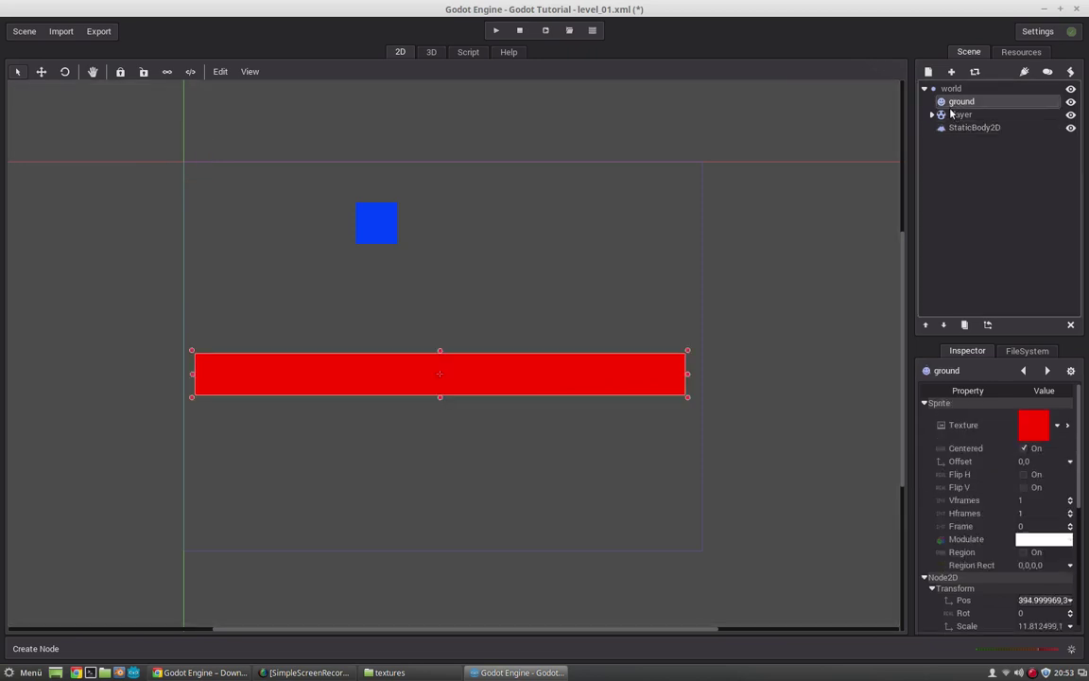
{"action": "left_click", "coordinate": [959, 129]}
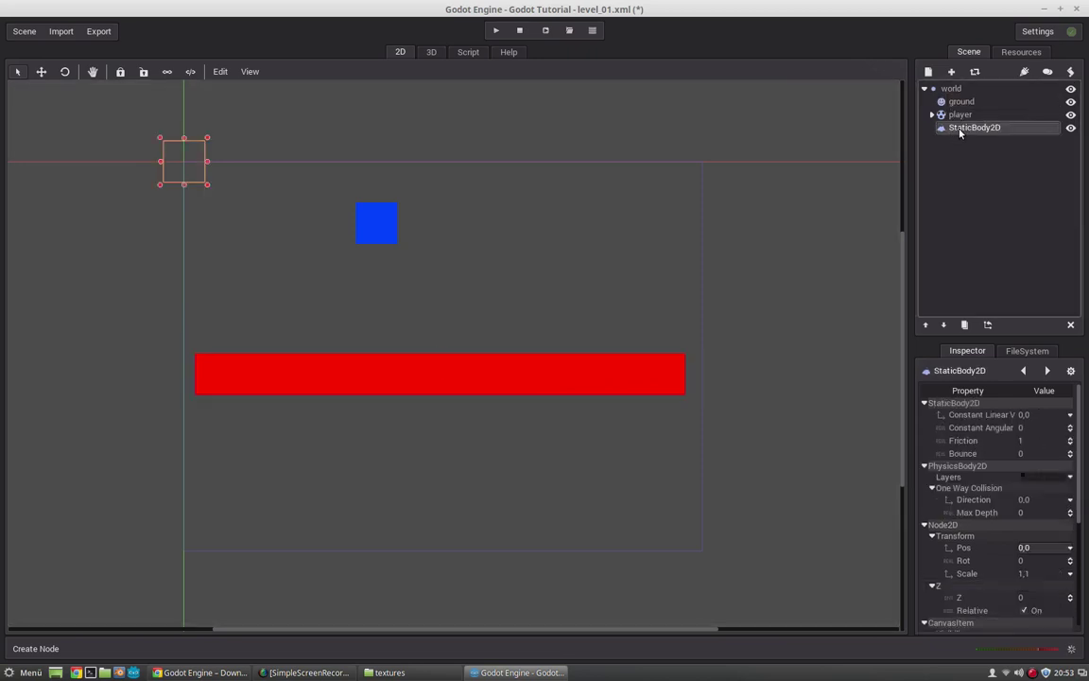
{"action": "double_click", "coordinate": [974, 129]}
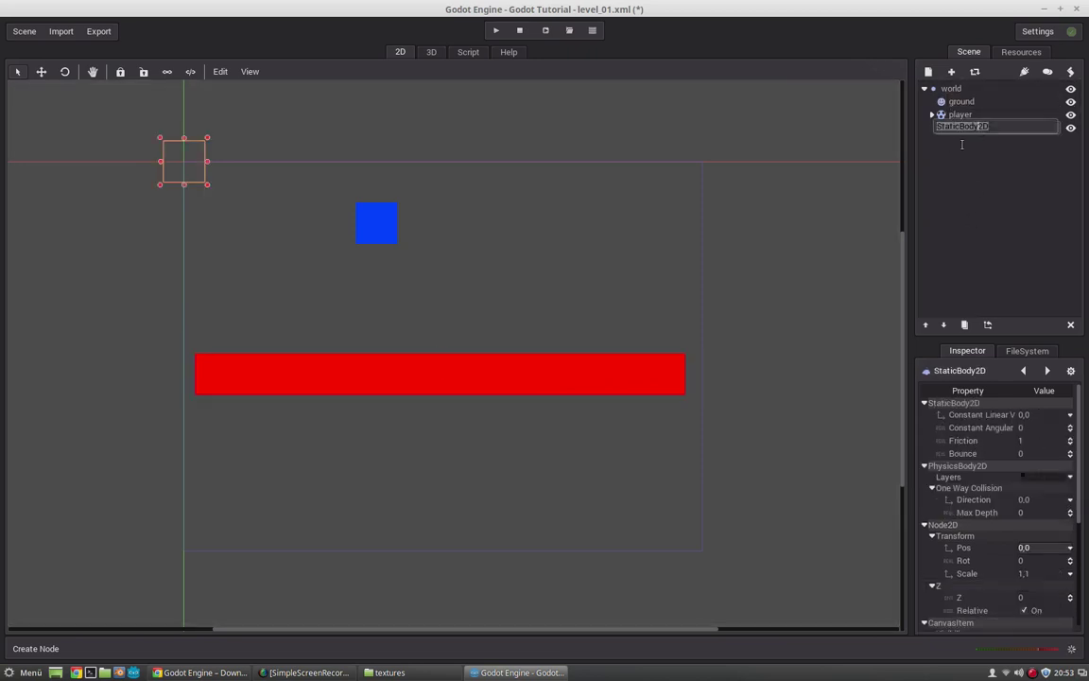
- Reparent the red ground sprite under the StaticBody2D
{"action": "left_click", "coordinate": [962, 101]}
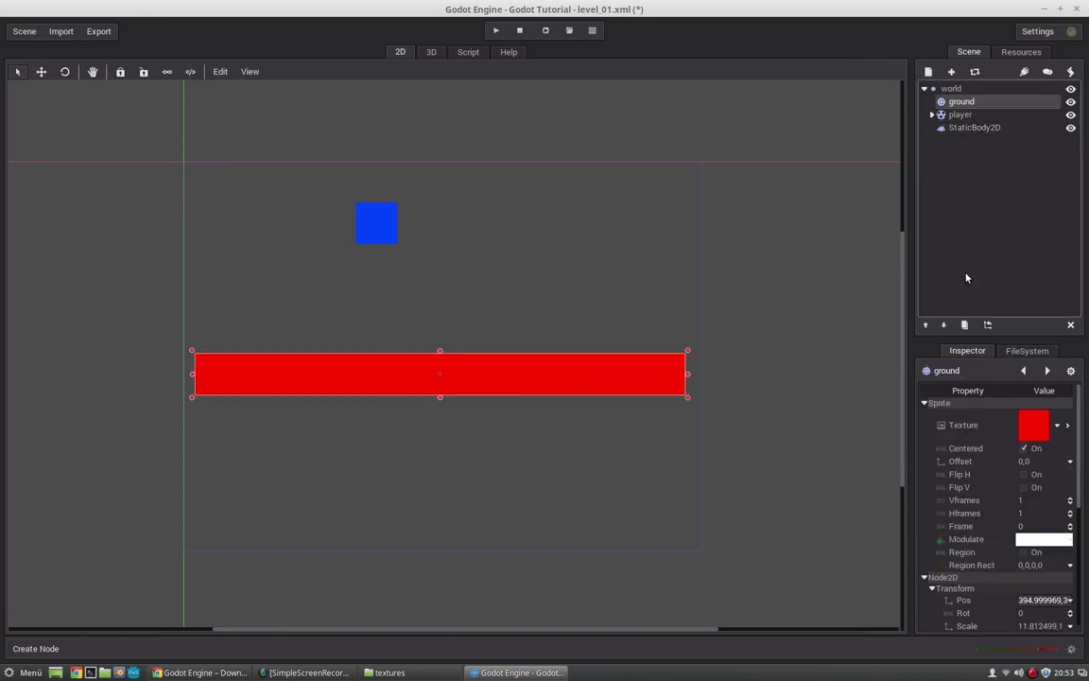
{"action": "left_click", "coordinate": [988, 325]}
{"action": "left_click", "coordinate": [208, 176]}
{"action": "left_click", "coordinate": [679, 568]}
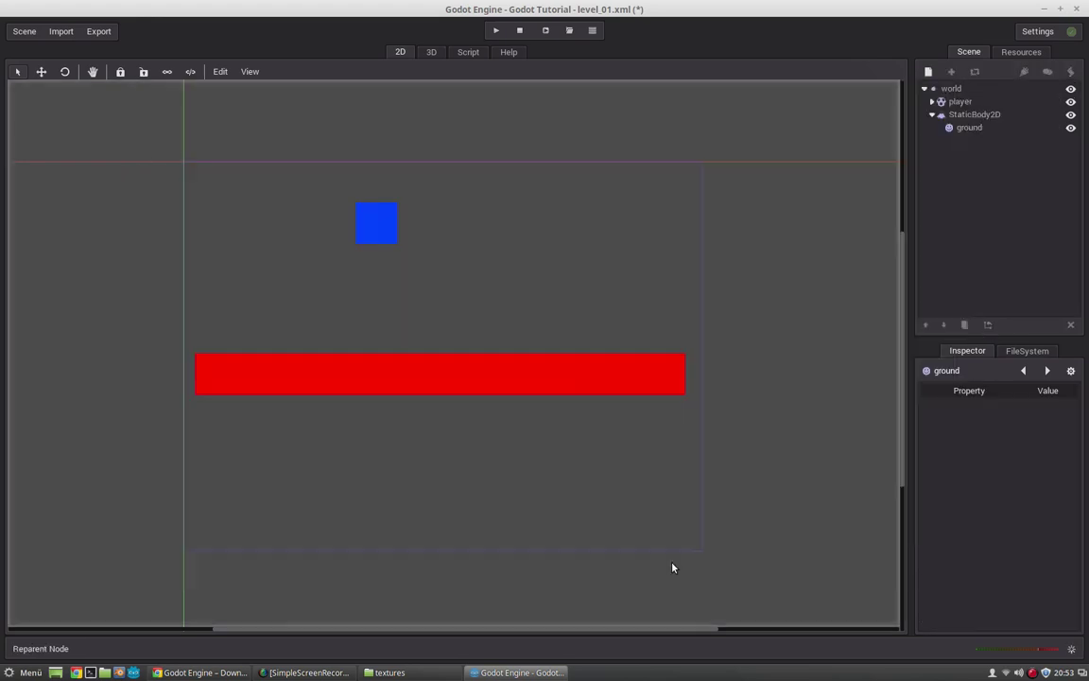
- Rename the StaticBody2D to ground and its sprite to ground_texture
{"action": "double_click", "coordinate": [973, 114]}
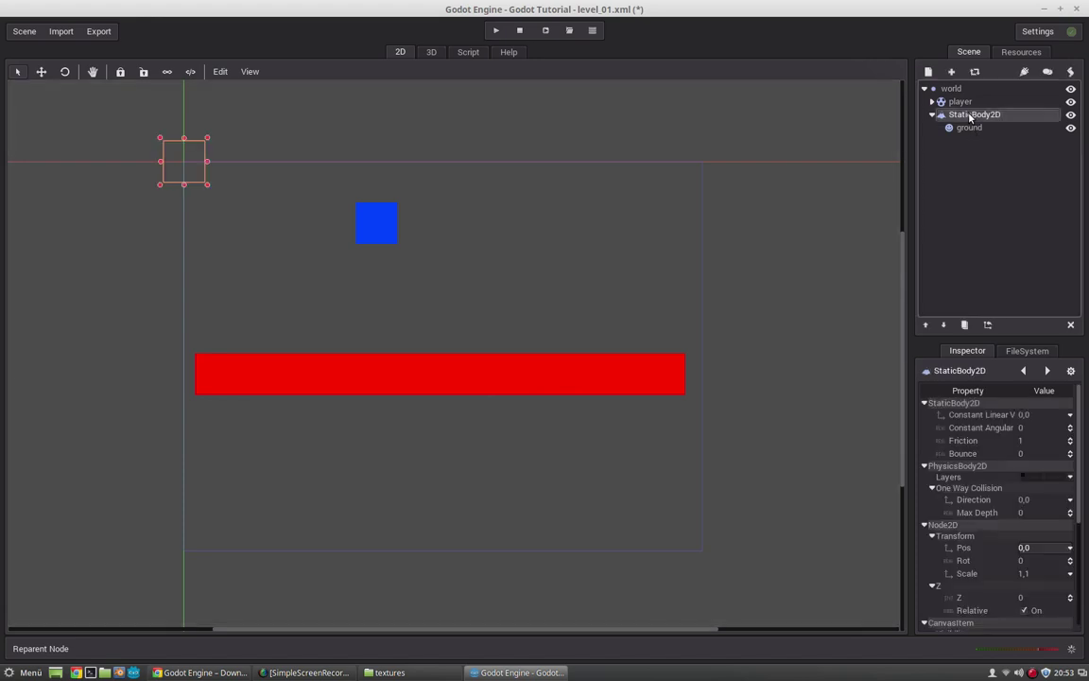
{"action": "type", "text": "gro"}
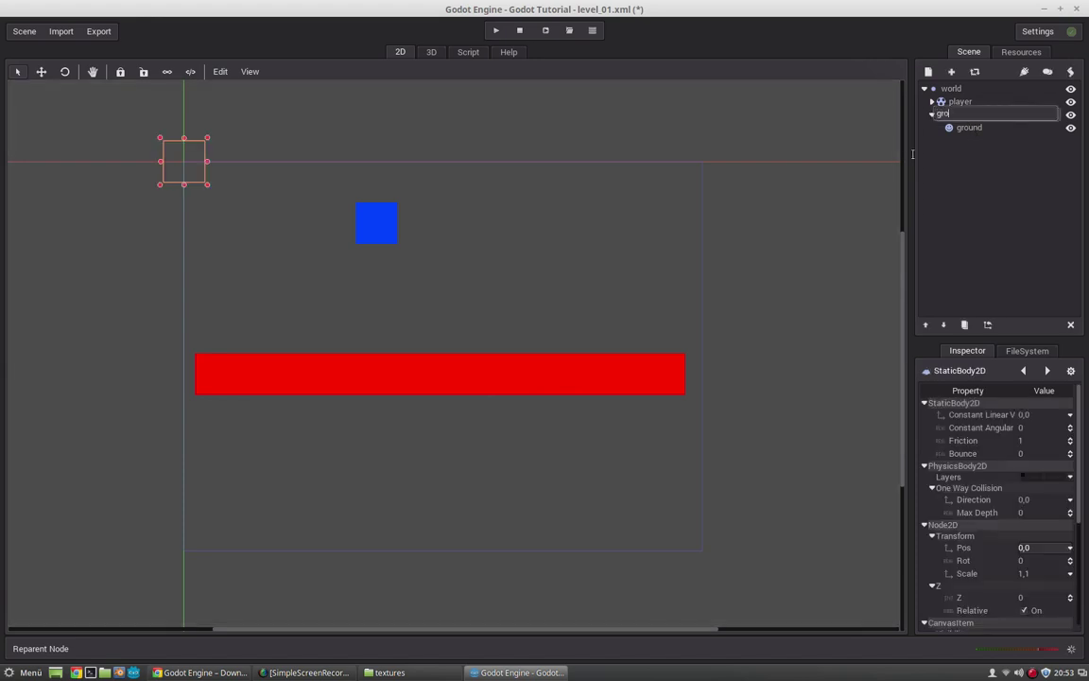
{"action": "type", "text": "und"}
{"action": "key", "text": "Return"}
{"action": "double_click", "coordinate": [989, 130]}
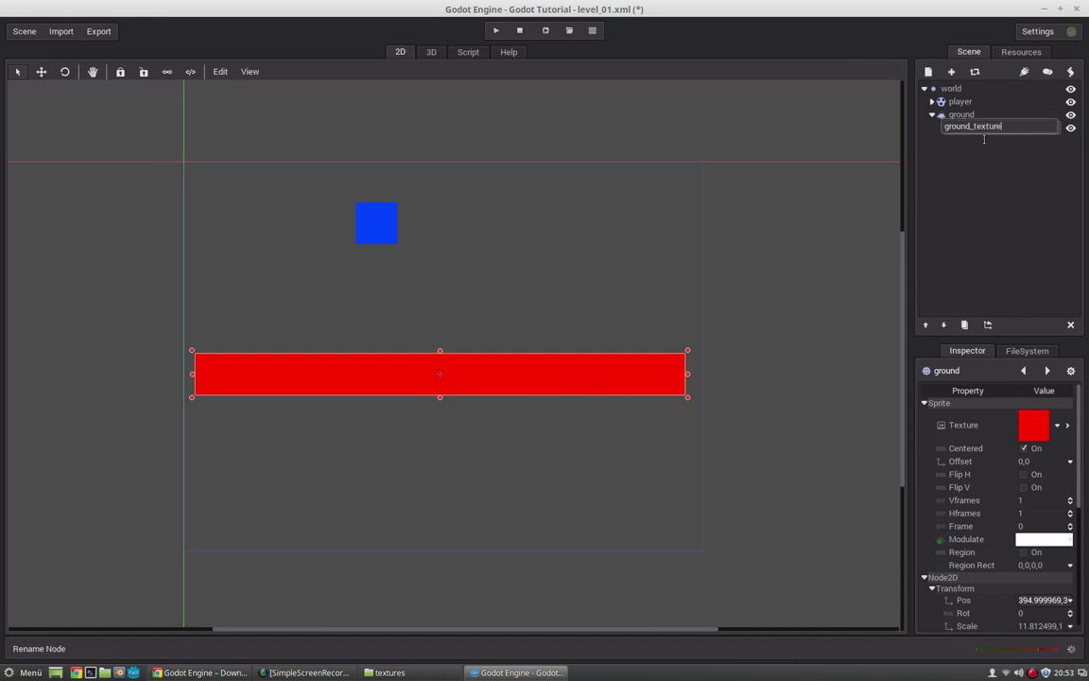
{"action": "type", "text": "_texture"}
{"action": "key", "text": "Return"}
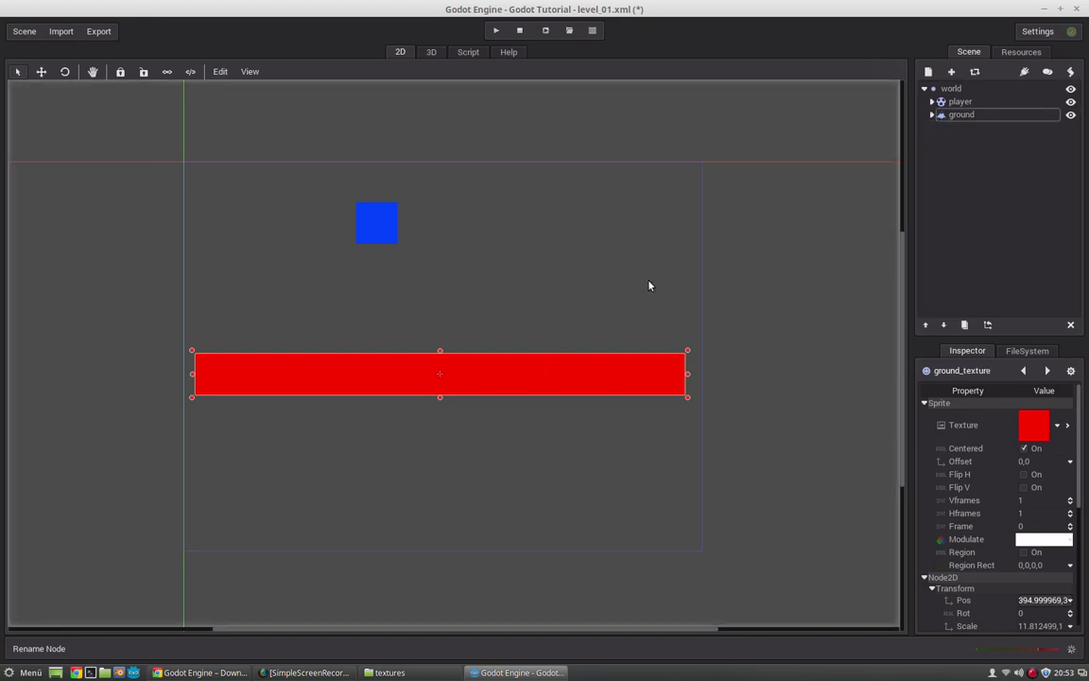
- Set ground_texture's position to 0,0
{"action": "left_click", "coordinate": [1040, 600]}
{"action": "type", "text": "0"}
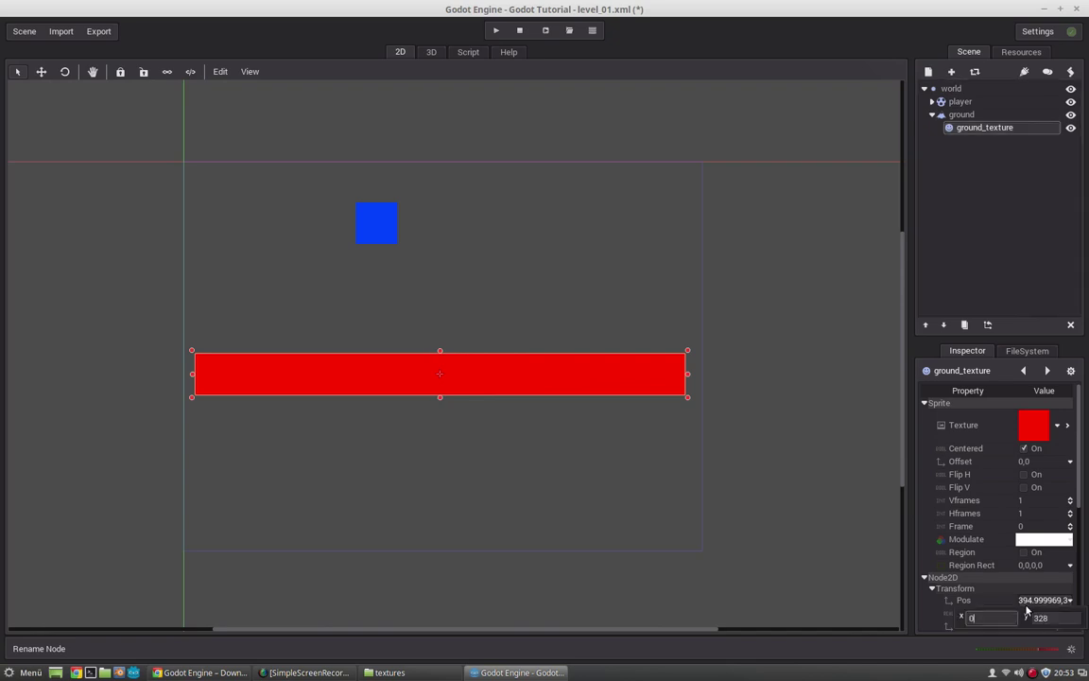
{"action": "key", "text": "Tab"}
{"action": "type", "text": "0"}
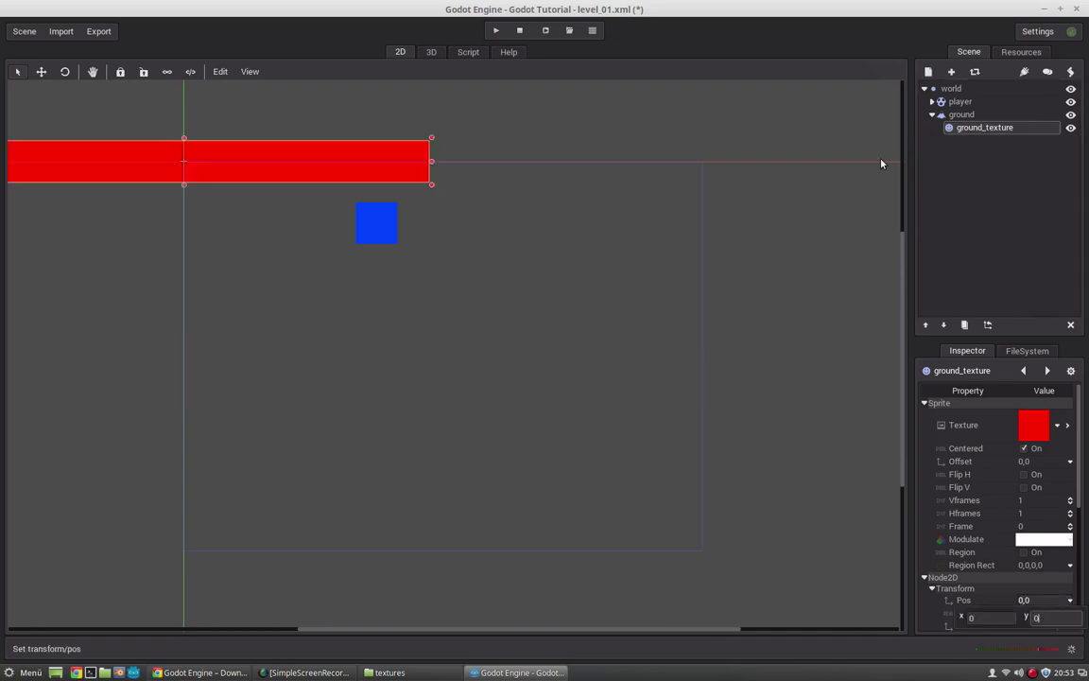
{"action": "left_click", "coordinate": [961, 116]}
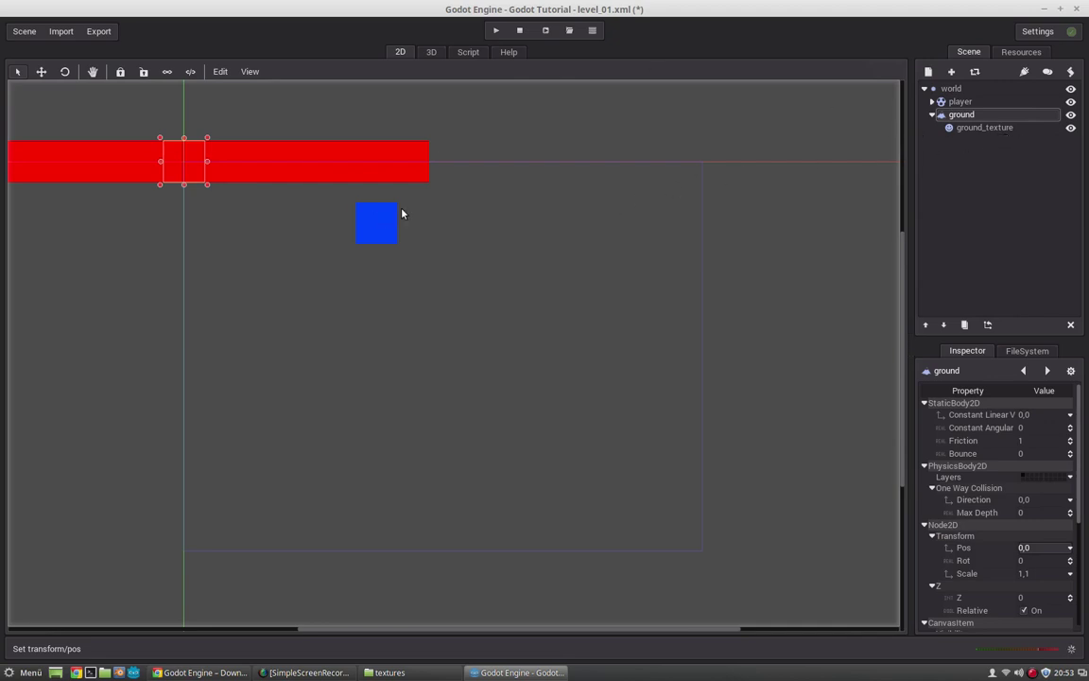
{"action": "left_click", "coordinate": [968, 128]}
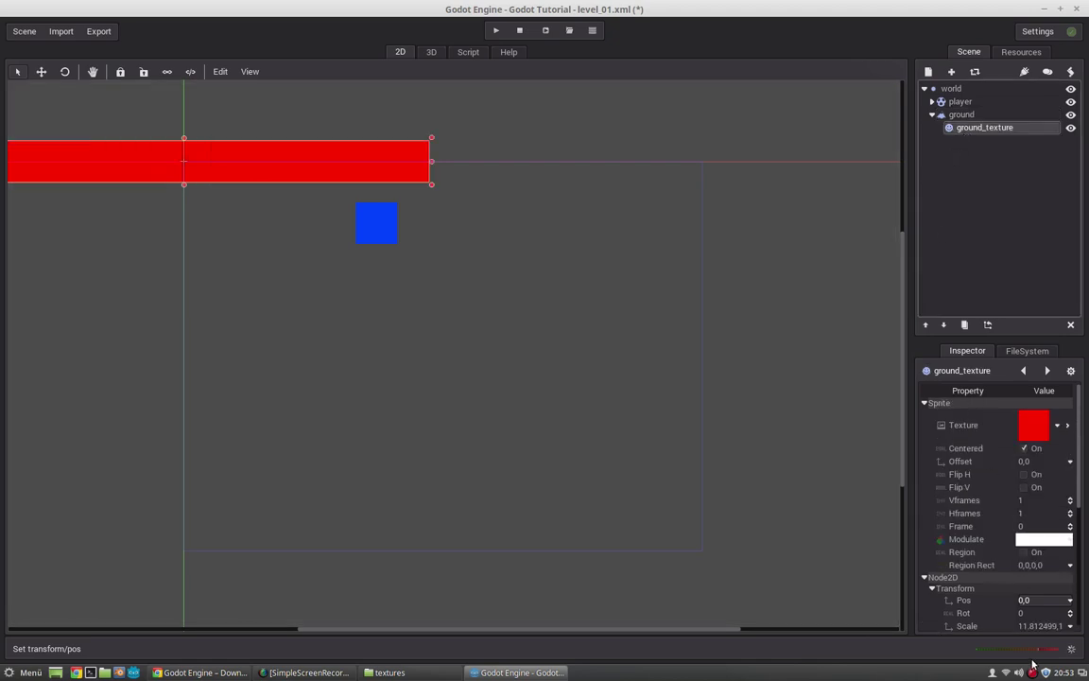
- Change ground_texture's y position to 50
{"action": "scroll", "coordinate": [1077, 515], "scroll_direction": "down", "scroll_amount": 2}
{"action": "left_click", "coordinate": [1031, 546]}
{"action": "left_click", "coordinate": [1032, 562]}
{"action": "type", "text": "50"}
- Move the ground body down-right and reset ground_texture's position to 0,0
{"action": "left_click", "coordinate": [953, 114]}
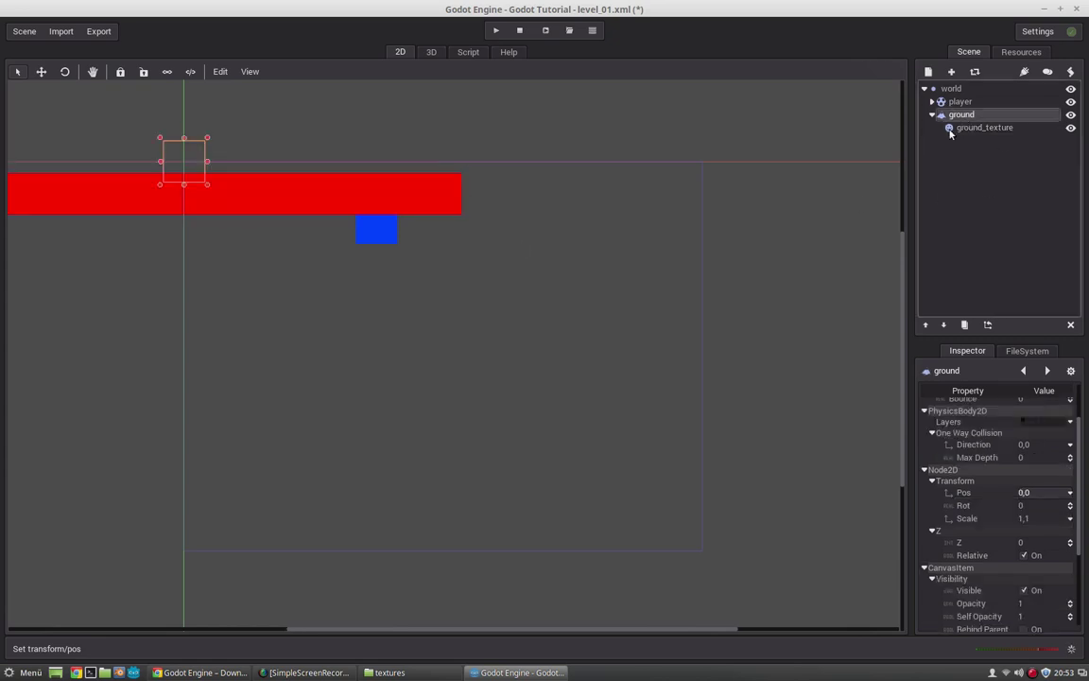
{"action": "left_click_drag", "start_coordinate": [189, 167], "coordinate": [440, 308]}
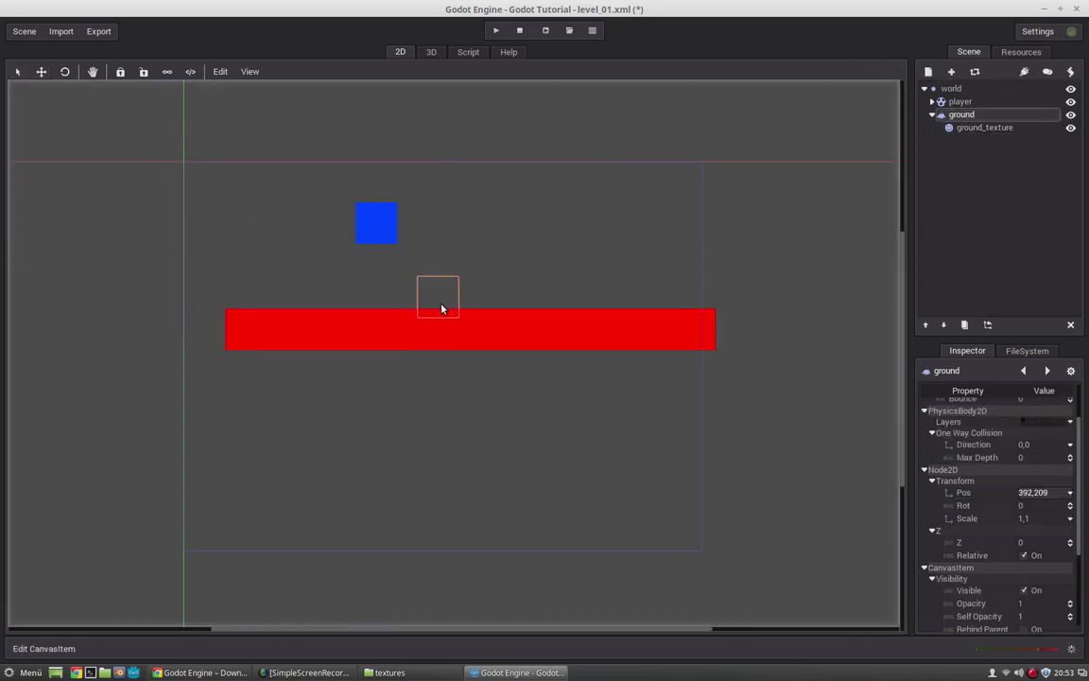
{"action": "left_click", "coordinate": [983, 127]}
{"action": "left_click", "coordinate": [1034, 545]}
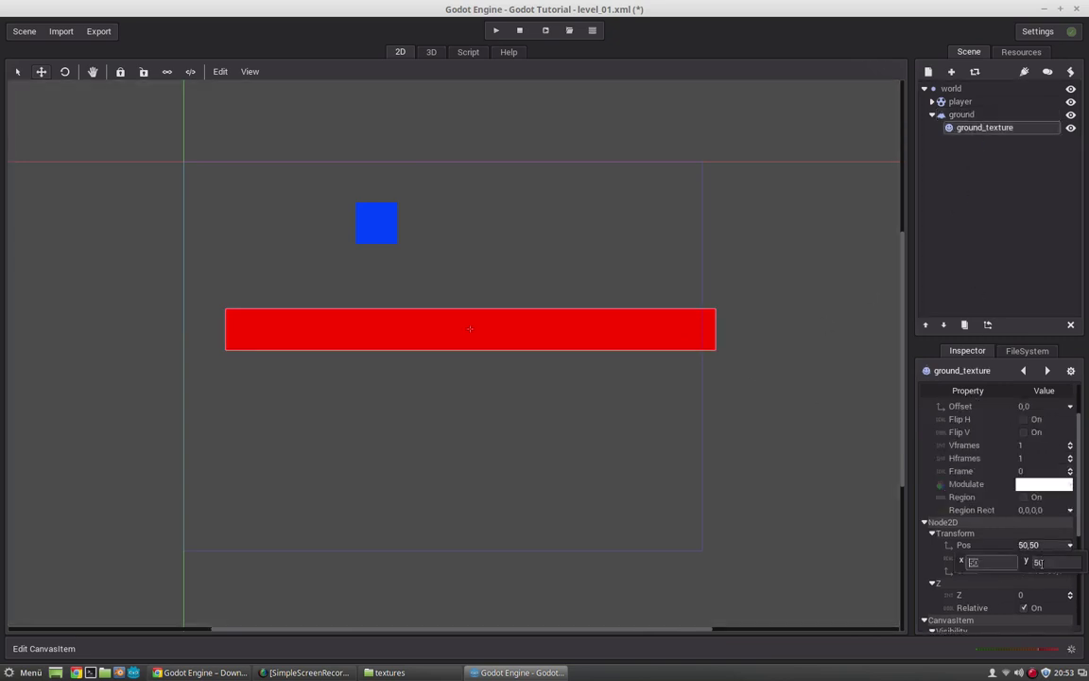
{"action": "double_click", "coordinate": [1038, 562]}
{"action": "type", "text": "0"}
{"action": "key", "text": "Return"}
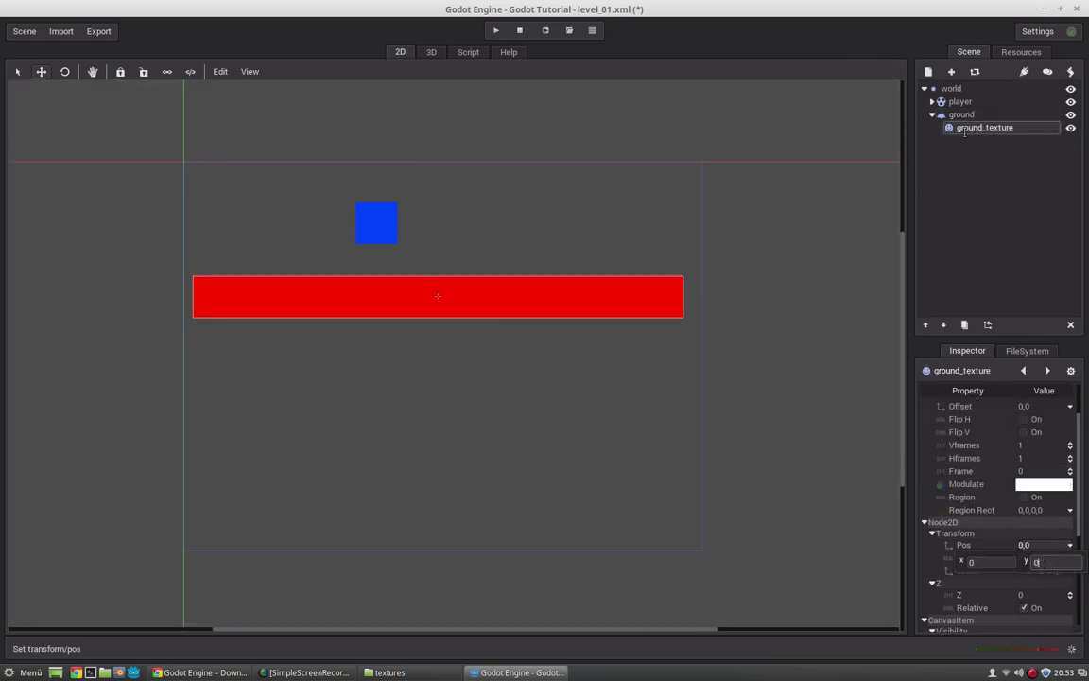
- Drag the ground body down near the bottom of the level, around 399,487
{"action": "left_click", "coordinate": [957, 115]}
{"action": "left_click", "coordinate": [933, 114]}
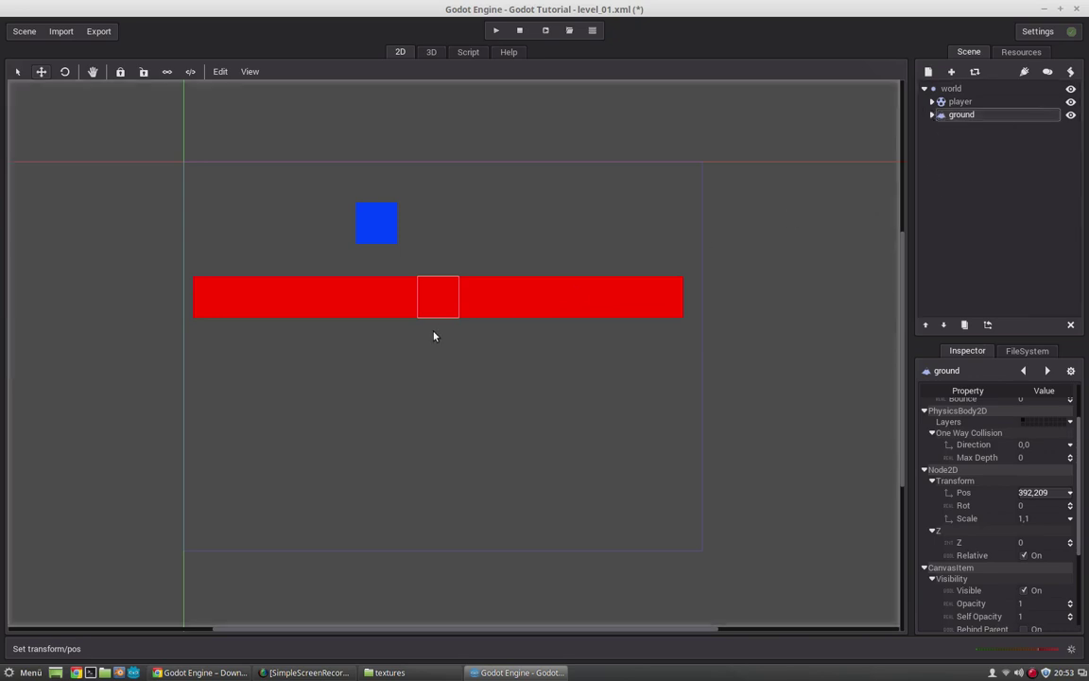
{"action": "left_click_drag", "start_coordinate": [447, 305], "coordinate": [451, 482]}
{"action": "key", "text": "F5"}
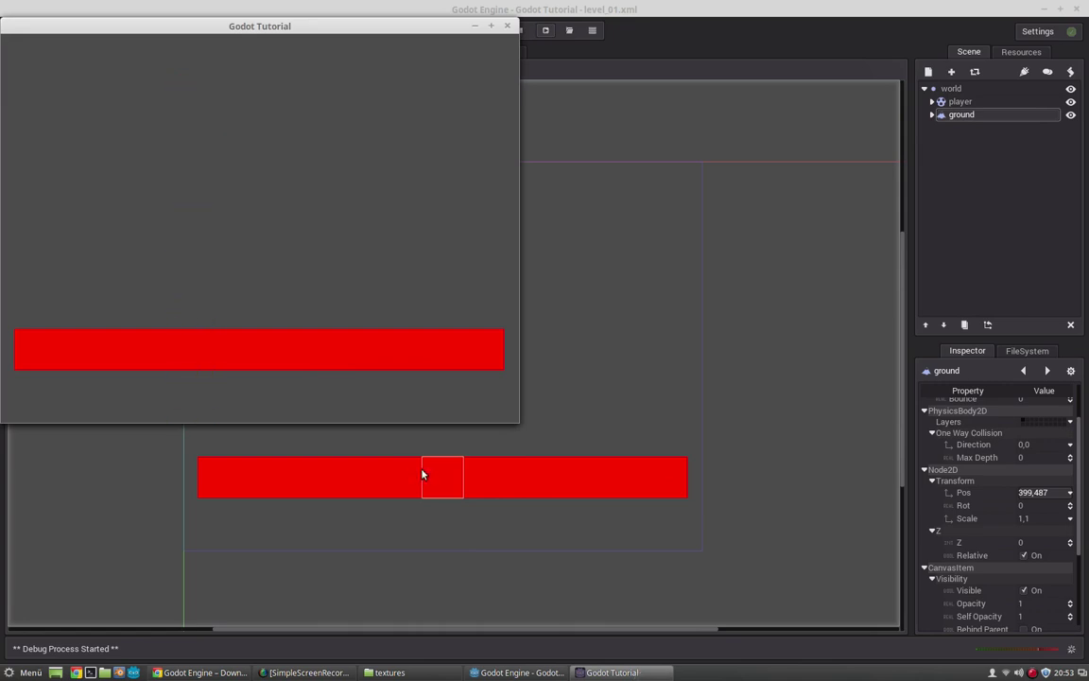
{"action": "key", "text": "F8"}
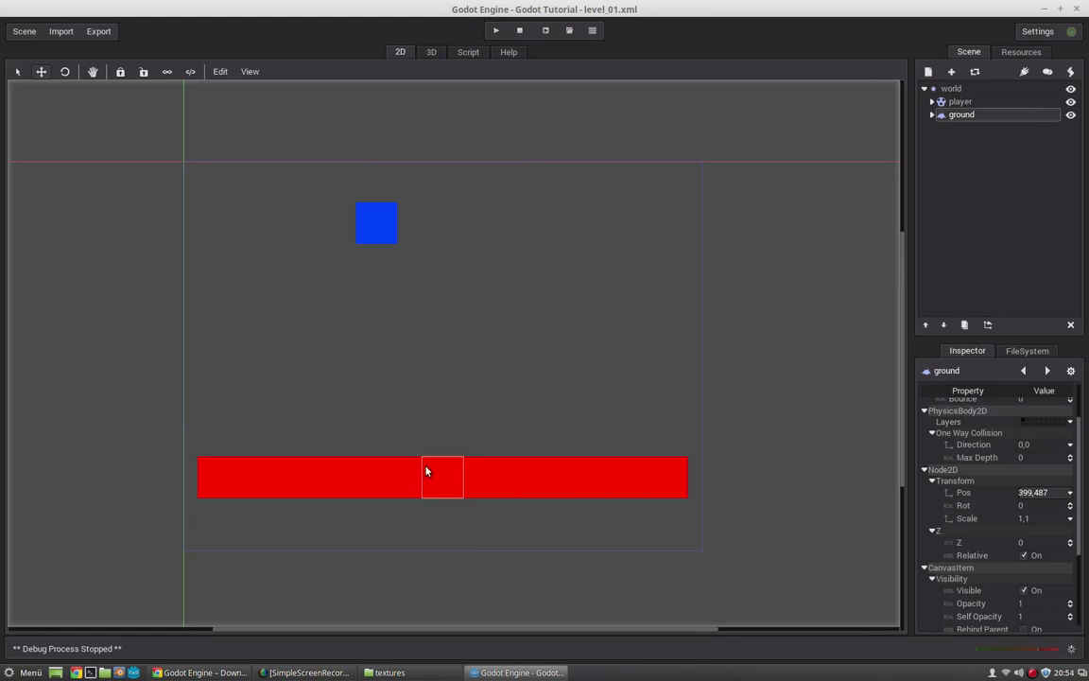
- Select the player body and highlight CollisionShape2D in the Add Node list
{"action": "left_click", "coordinate": [932, 101]}
{"action": "left_click", "coordinate": [932, 101]}
{"action": "left_click", "coordinate": [932, 115]}
{"action": "left_click", "coordinate": [932, 115]}
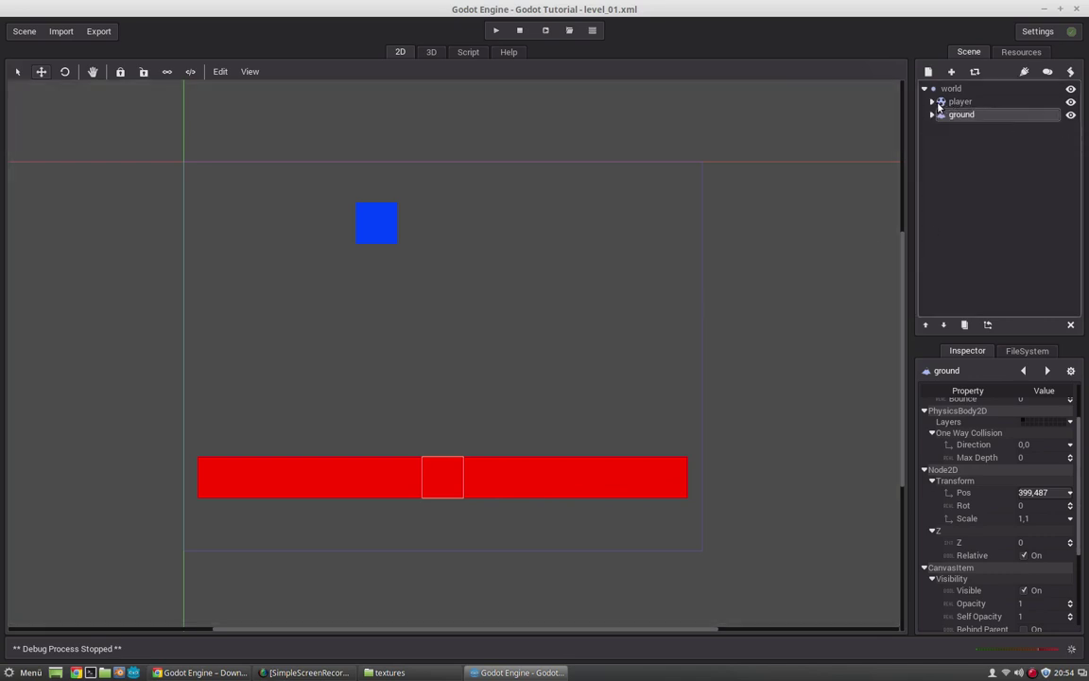
{"action": "left_click", "coordinate": [932, 101]}
{"action": "left_click", "coordinate": [960, 101]}
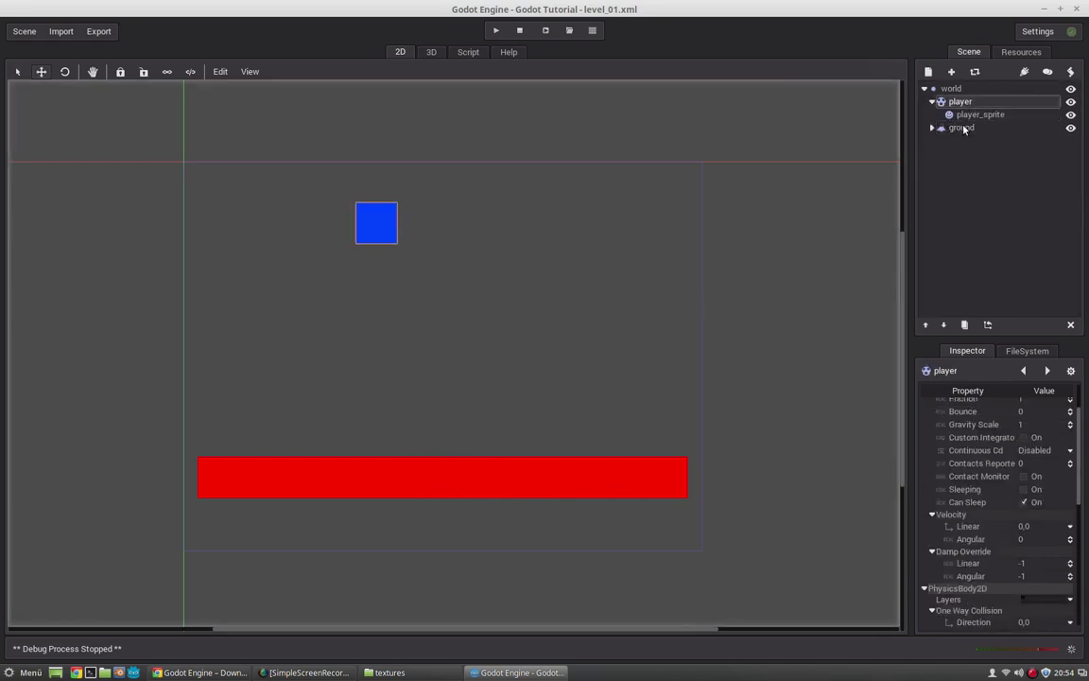
{"action": "left_click", "coordinate": [951, 72]}
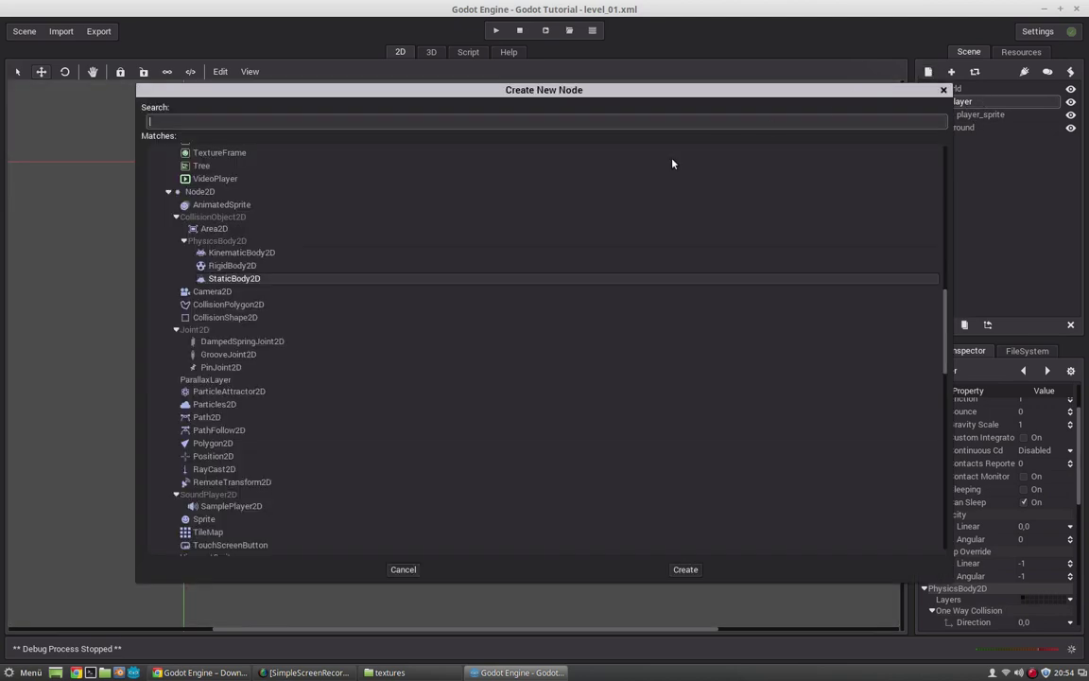
{"action": "left_click", "coordinate": [220, 318]}
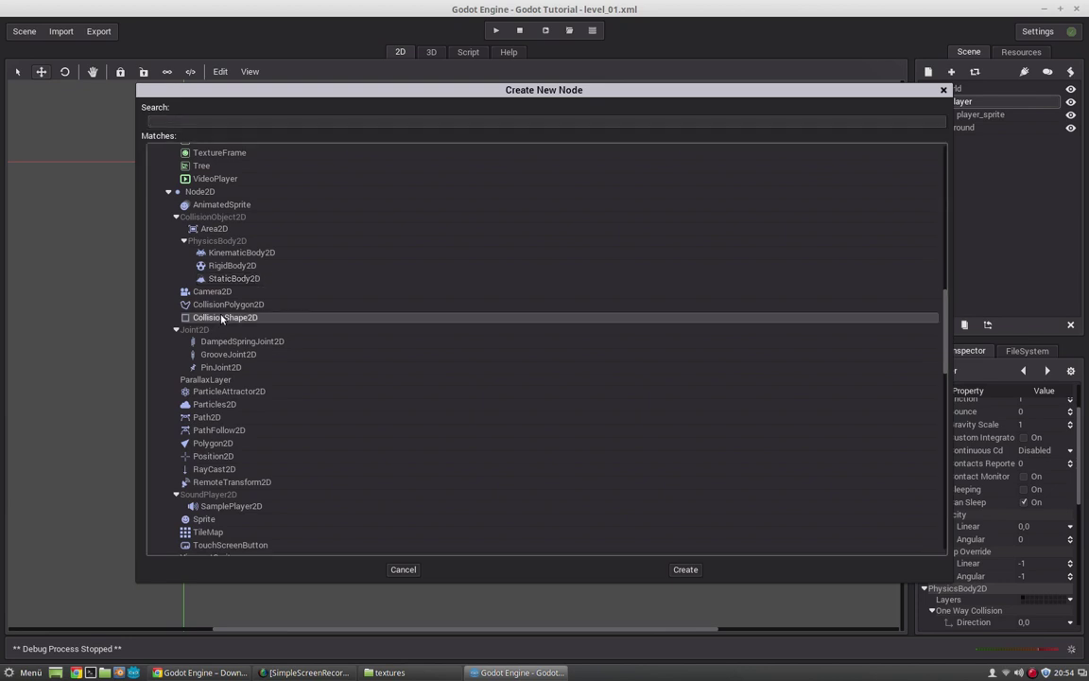
- Add a CollisionShape2D under player and give it a new RectangleShape2D
{"action": "double_click", "coordinate": [223, 320]}
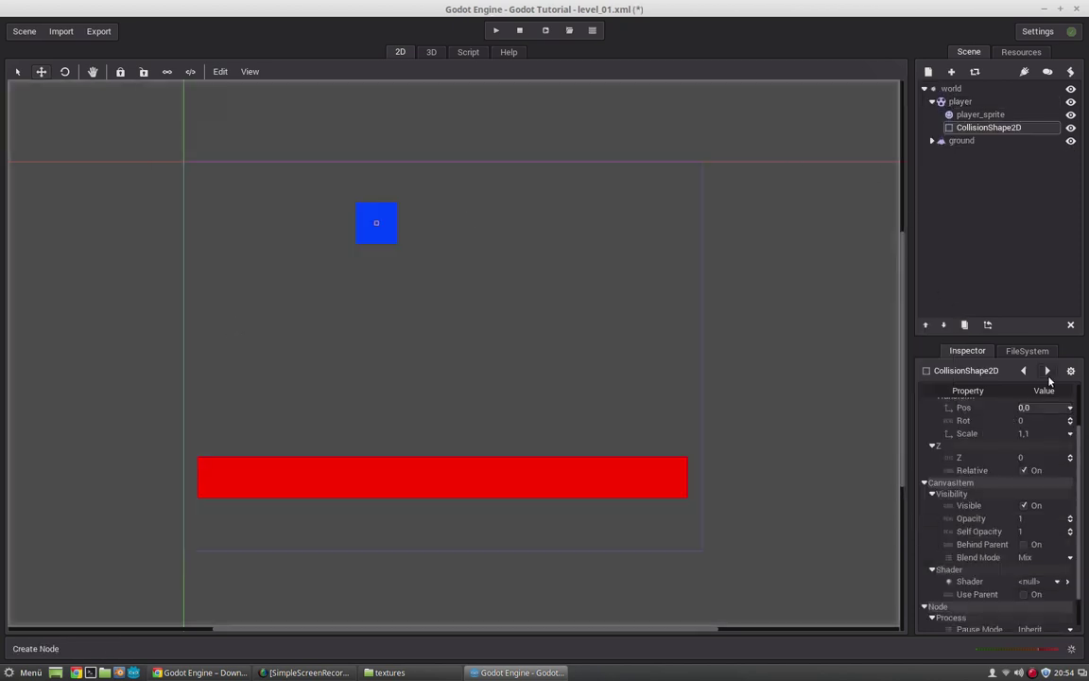
{"action": "scroll", "coordinate": [1002, 435], "scroll_direction": "up", "scroll_amount": 3}
{"action": "left_click", "coordinate": [1031, 415]}
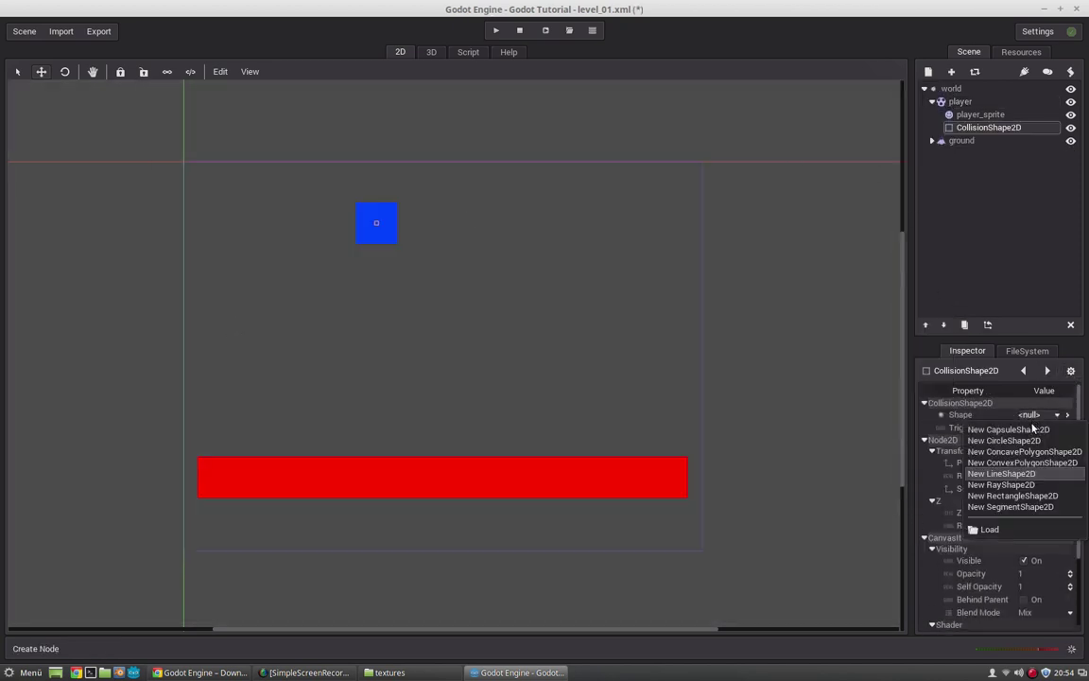
{"action": "left_click", "coordinate": [1003, 495]}
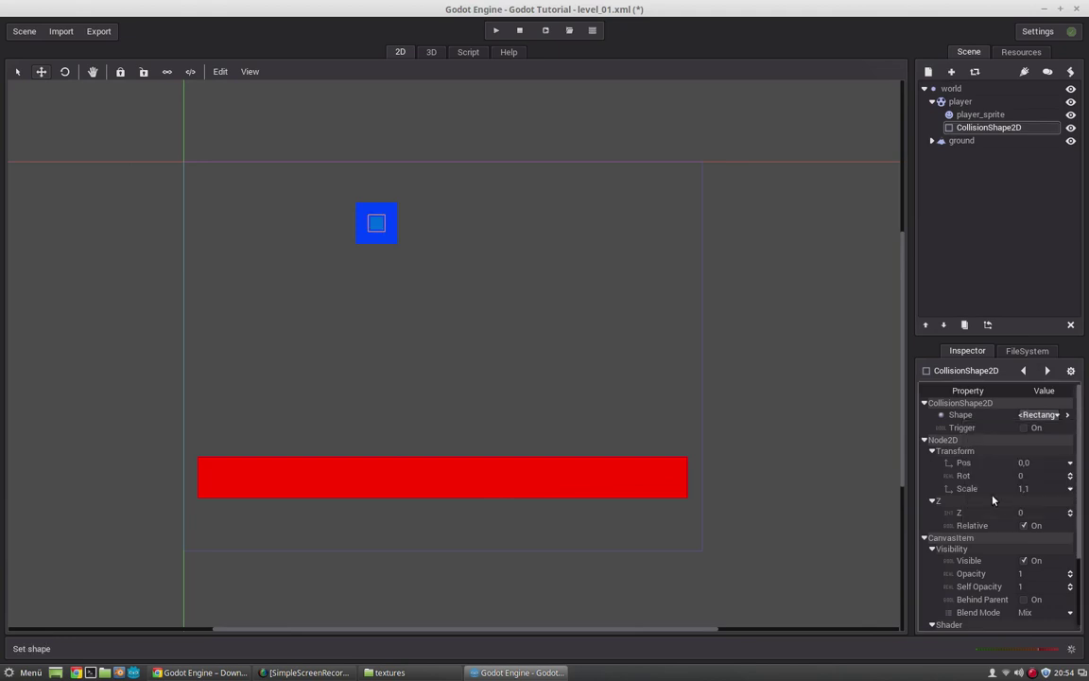
{"action": "middle_click_drag", "start_coordinate": [421, 277], "coordinate": [441, 315]}
{"action": "scroll", "coordinate": [446, 301], "scroll_direction": "up", "scroll_amount": 5}
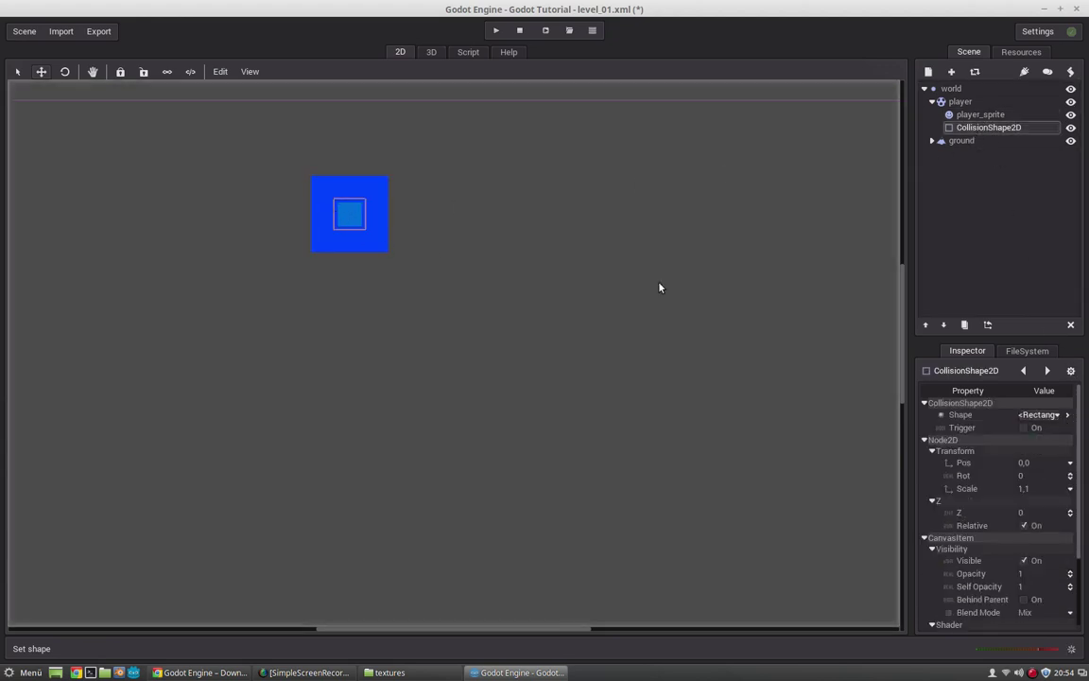
- Drag the rectangle's handles to stretch it over the blue sprite
{"action": "left_click", "coordinate": [17, 71]}
{"action": "left_click_drag", "start_coordinate": [365, 199], "coordinate": [383, 178]}
{"action": "left_click_drag", "start_coordinate": [330, 233], "coordinate": [303, 260]}
{"action": "left_click_drag", "start_coordinate": [393, 175], "coordinate": [400, 167]}
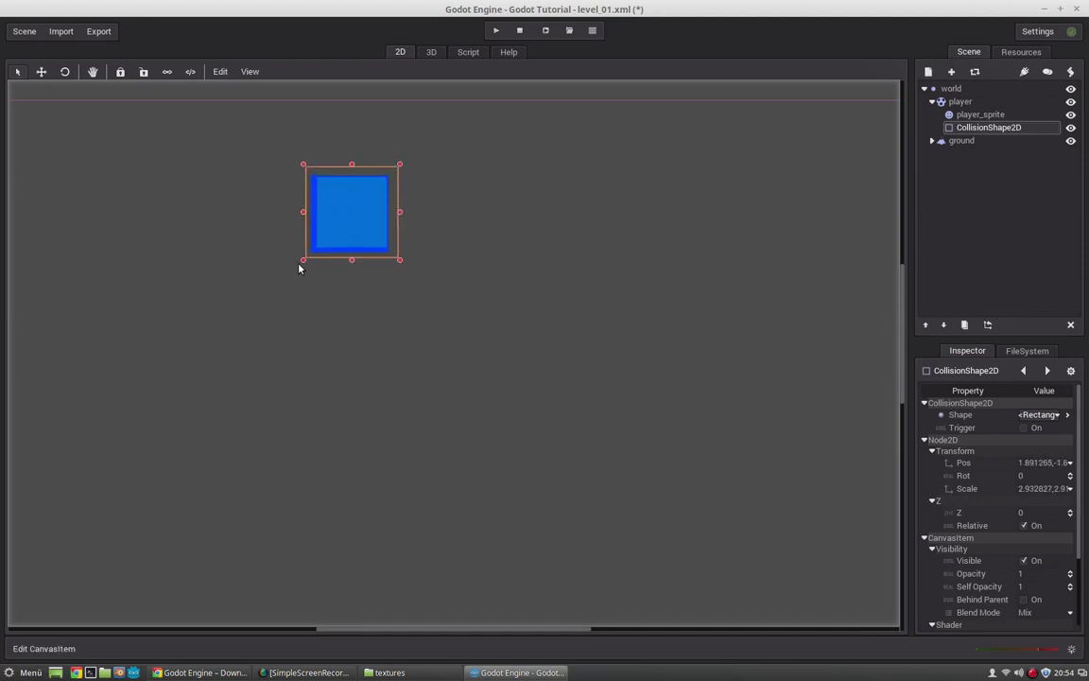
{"action": "left_click_drag", "start_coordinate": [301, 264], "coordinate": [299, 265]}
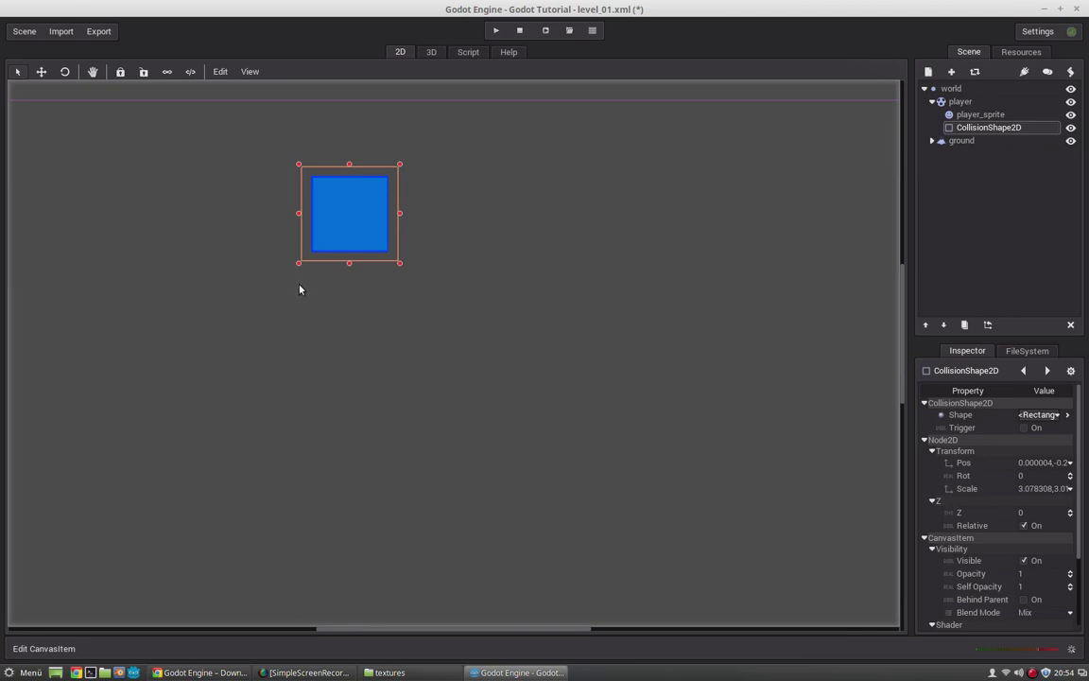
- Reset the collision shape's scale to 1,1
{"action": "scroll", "coordinate": [1074, 488], "scroll_direction": "down", "scroll_amount": 5}
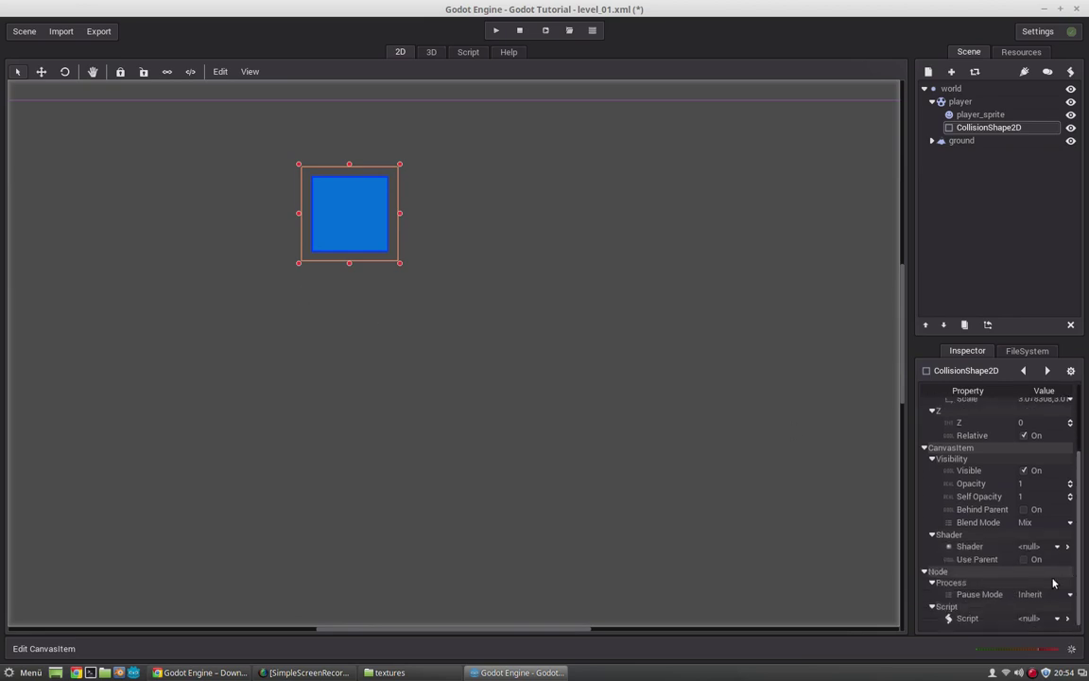
{"action": "scroll", "coordinate": [1074, 488], "scroll_direction": "up", "scroll_amount": 5}
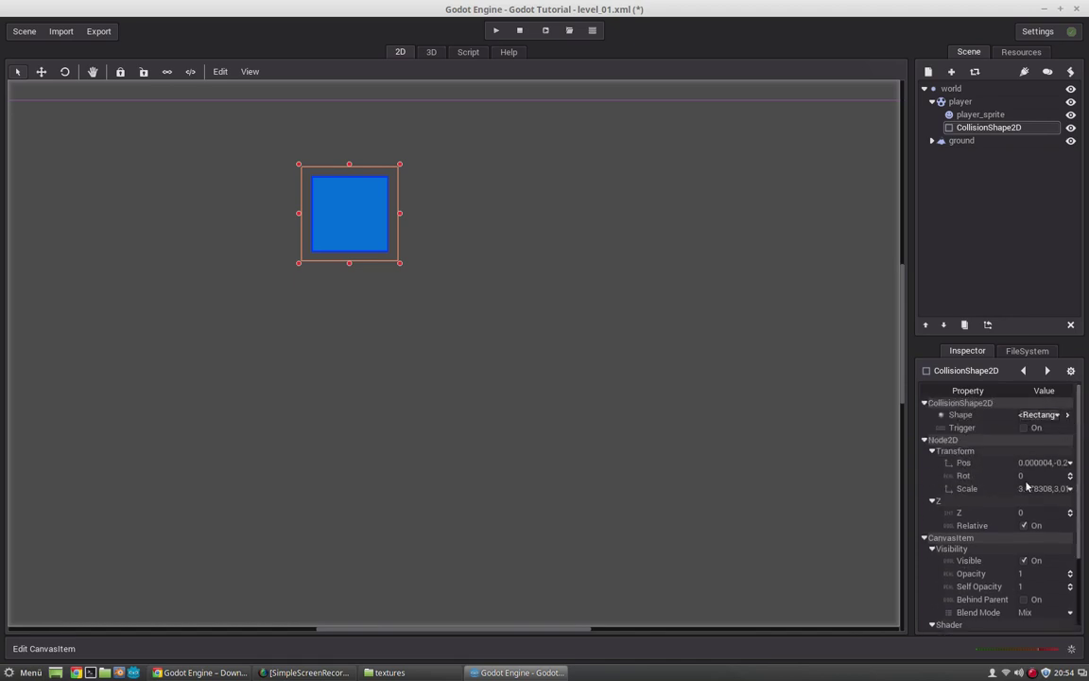
{"action": "left_click", "coordinate": [1028, 490]}
{"action": "type", "text": "1"}
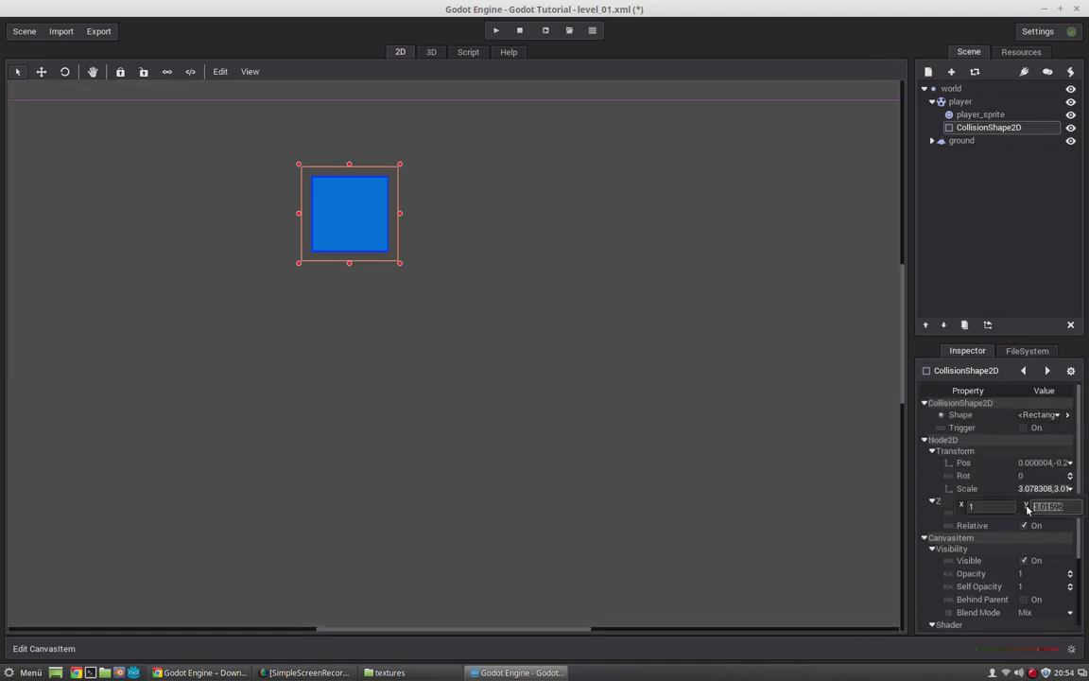
{"action": "key", "text": "Tab"}
{"action": "type", "text": "1"}
{"action": "key", "text": "Return"}
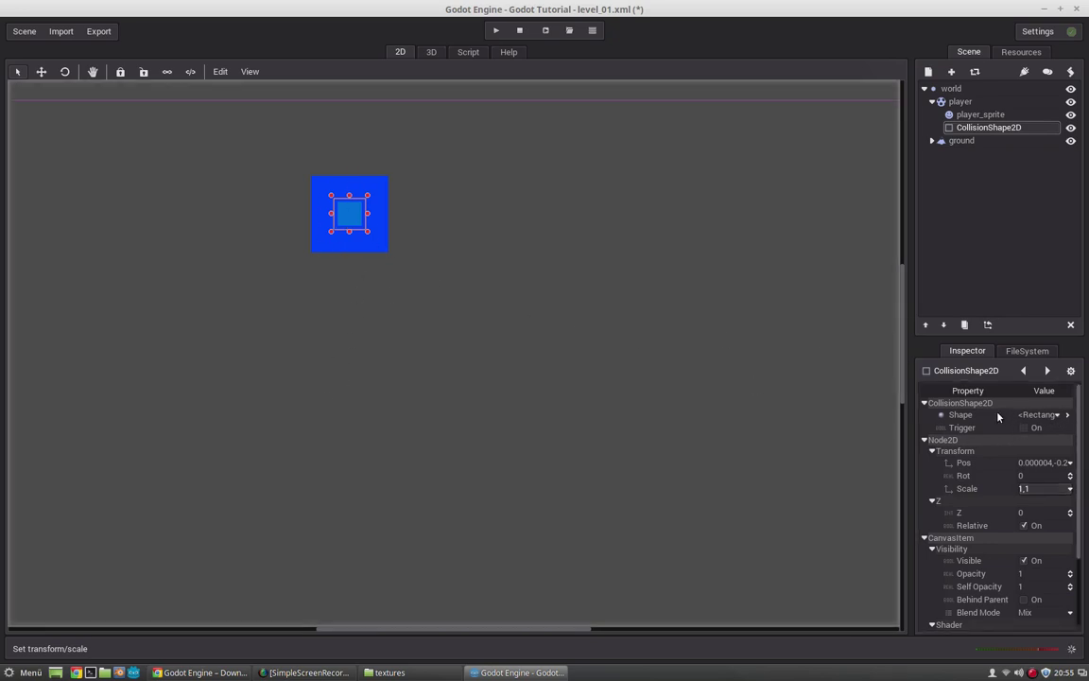
- Enter 64 by 64 as the player's rectangle shape extents
{"action": "left_click", "coordinate": [1068, 416]}
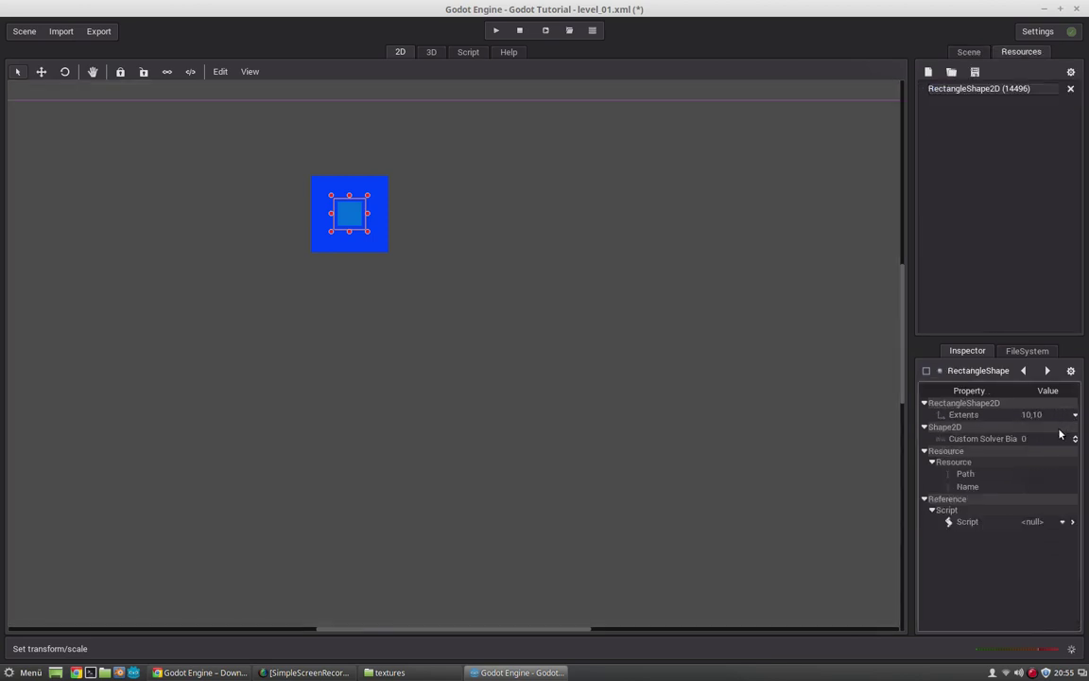
{"action": "left_click", "coordinate": [1024, 418]}
{"action": "type", "text": "64"}
{"action": "key", "text": "Tab"}
{"action": "type", "text": "64"}
{"action": "key", "text": "Return"}
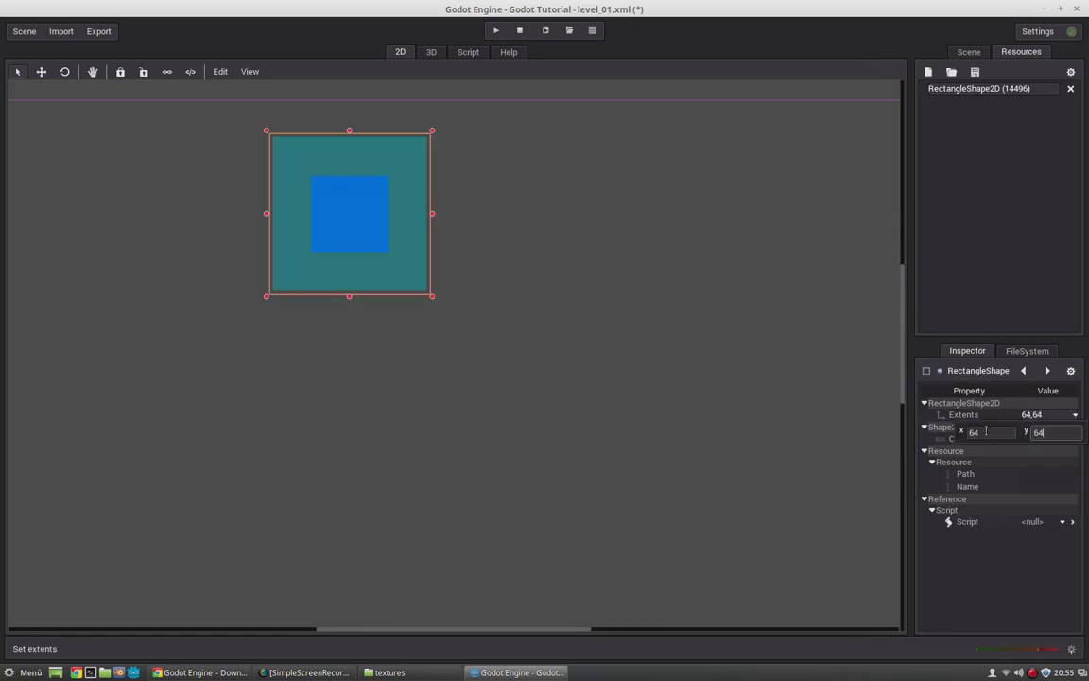
- Correct the extents to 32 by 32, then collapse the player node in the Scene tree
{"action": "key", "text": "Tab"}
{"action": "type", "text": "3264"}
{"action": "key", "text": "Tab"}
{"action": "type", "text": "32"}
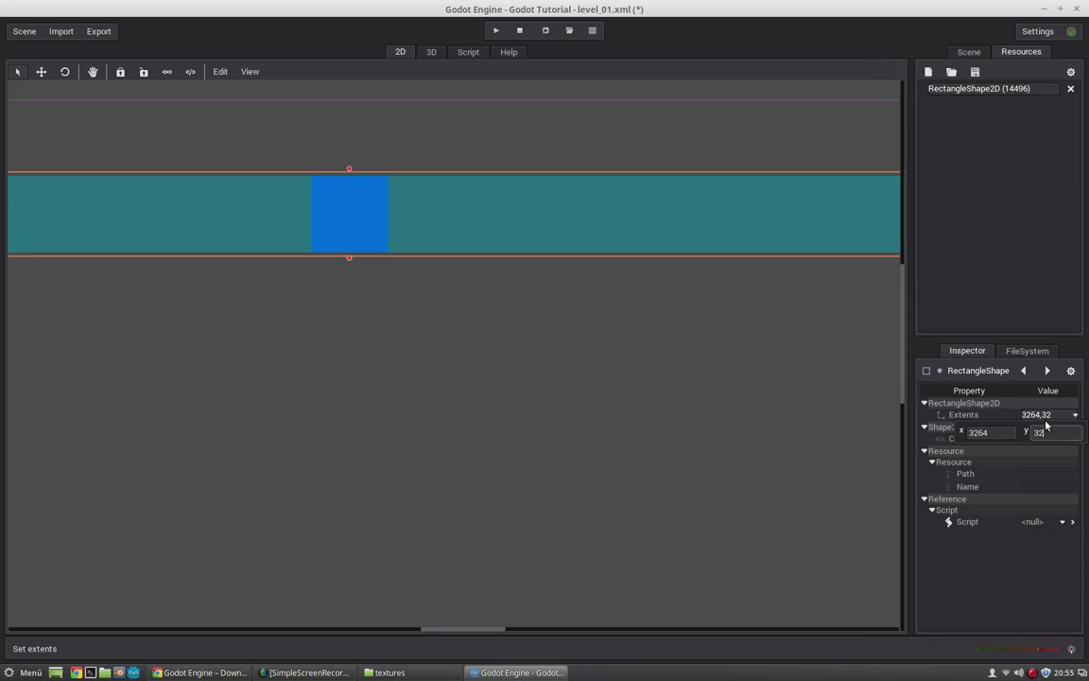
{"action": "key", "text": "shift+Tab"}
{"action": "type", "text": "32"}
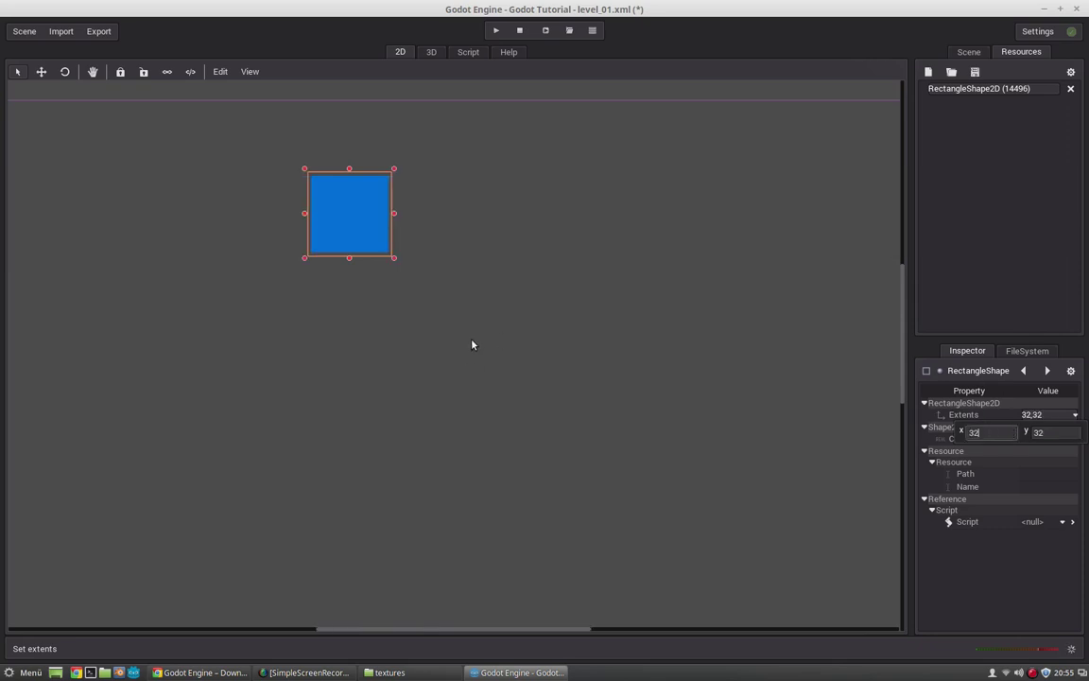
{"action": "left_click", "coordinate": [969, 52]}
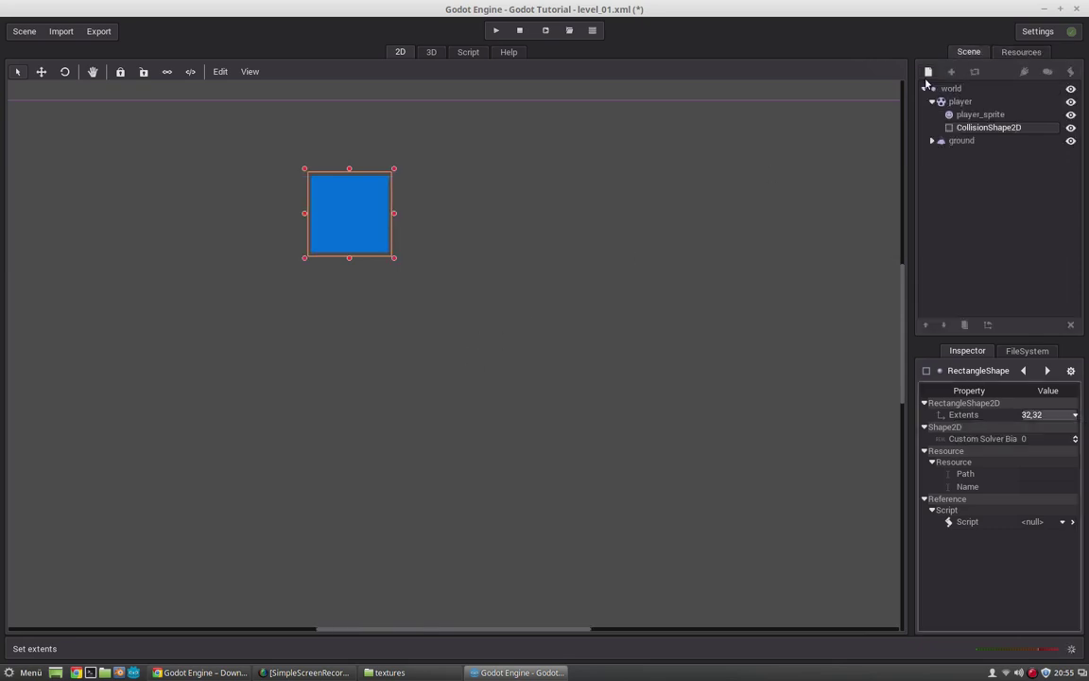
{"action": "left_click", "coordinate": [932, 101]}
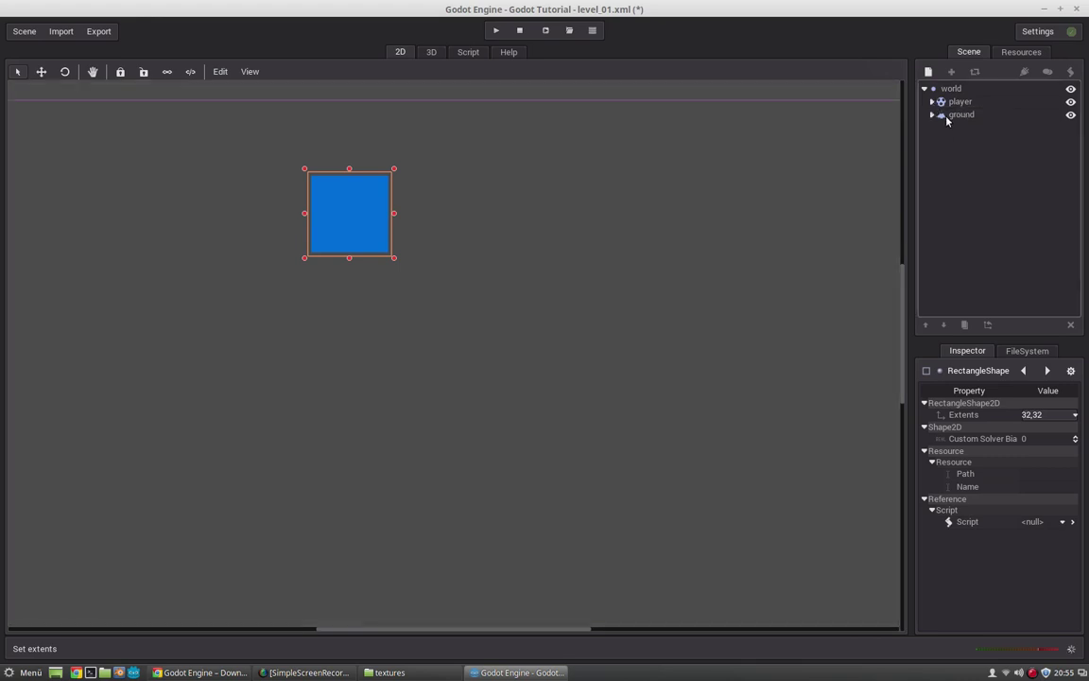
- Select the ground node and bring the red ground bar into view
{"action": "left_click", "coordinate": [940, 115]}
{"action": "left_click", "coordinate": [933, 115]}
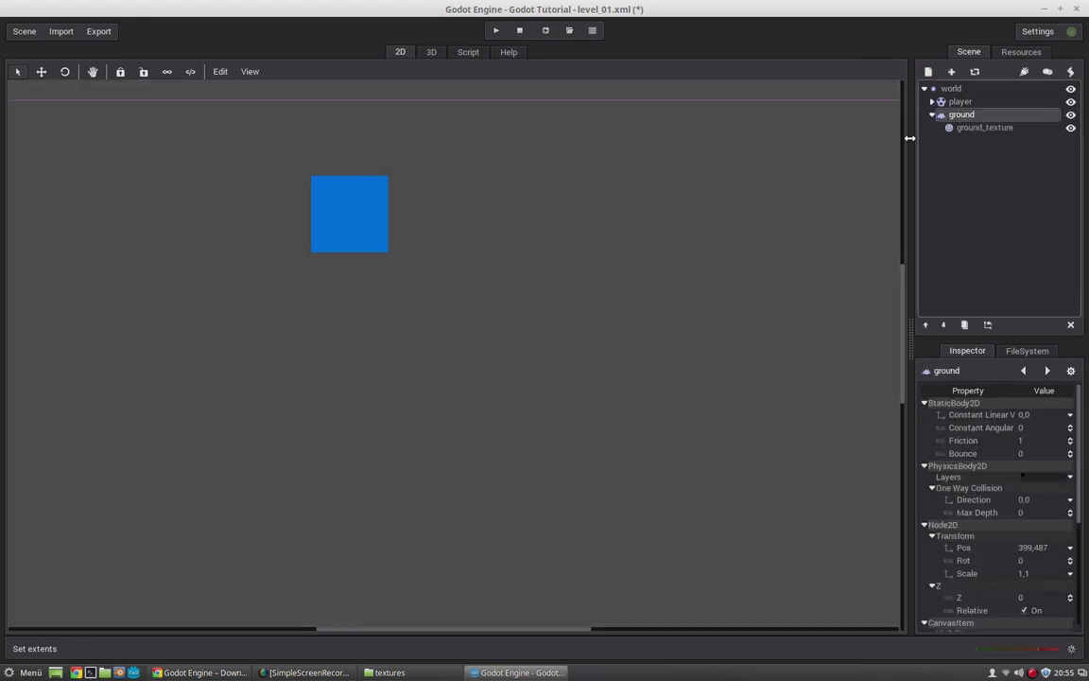
{"action": "scroll", "coordinate": [605, 274], "scroll_direction": "down", "scroll_amount": 3}
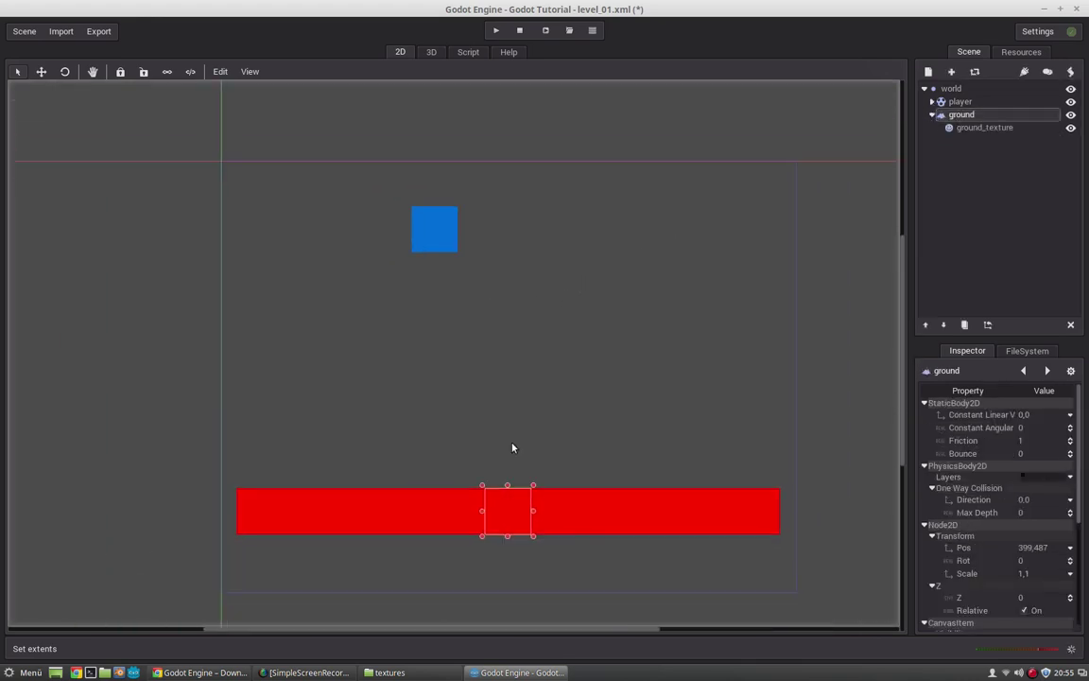
{"action": "middle_click_drag", "start_coordinate": [498, 433], "coordinate": [460, 335]}
{"action": "left_click", "coordinate": [956, 103]}
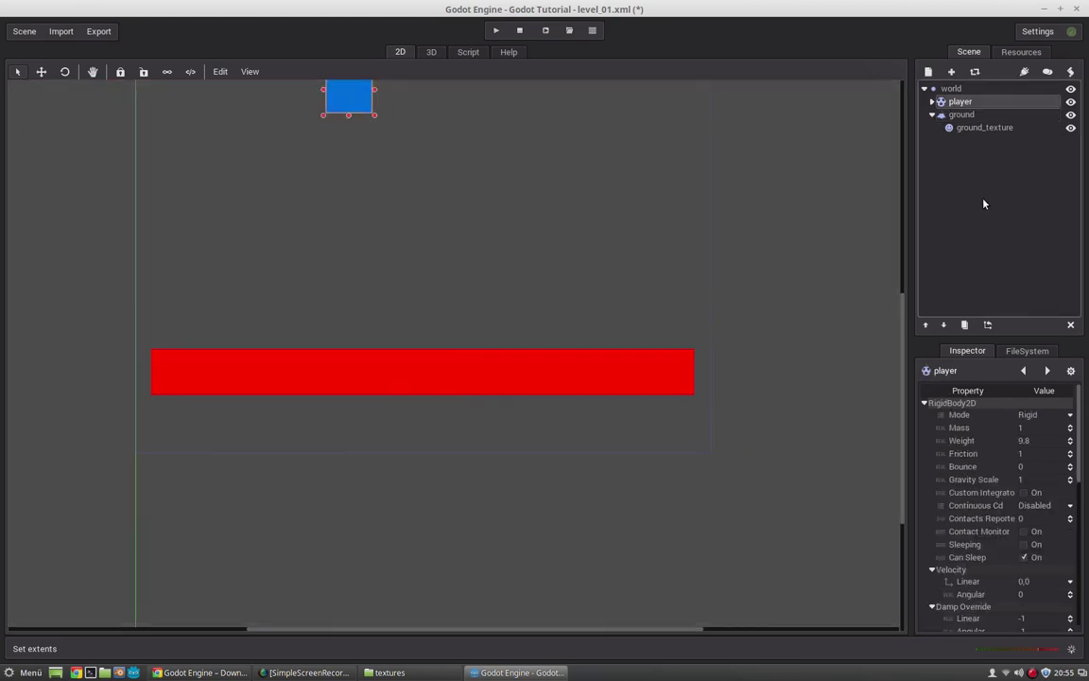
{"action": "left_click", "coordinate": [961, 115]}
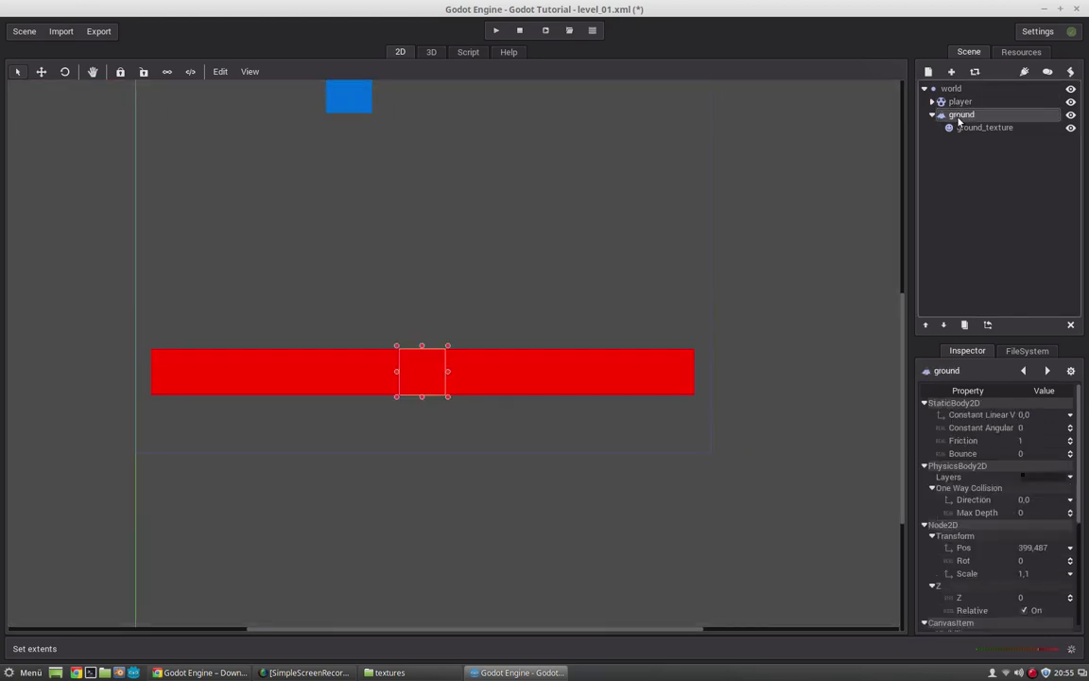
- Add a CollisionShape2D child to ground and give it a New RectangleShape2D
{"action": "left_click", "coordinate": [951, 72]}
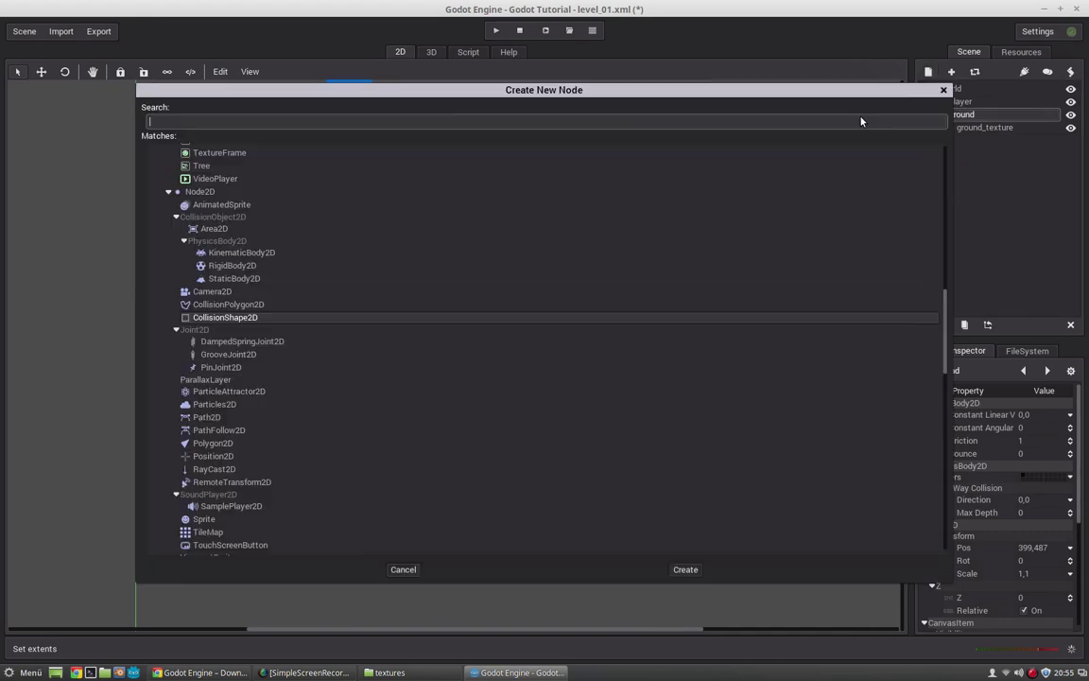
{"action": "double_click", "coordinate": [223, 317]}
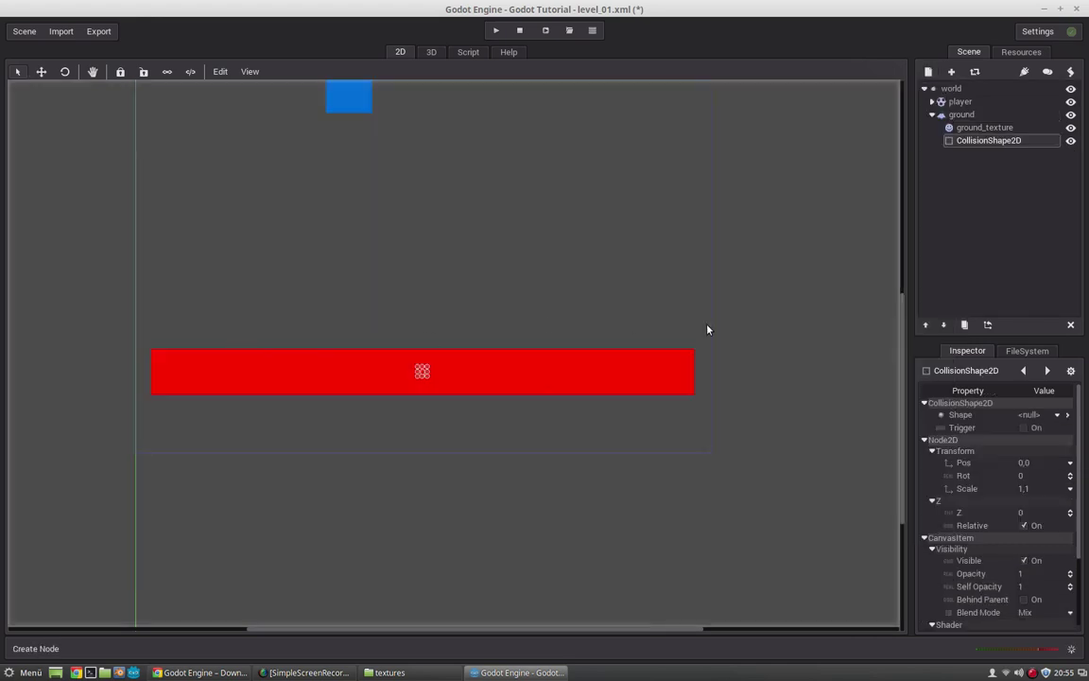
{"action": "left_click", "coordinate": [1040, 414]}
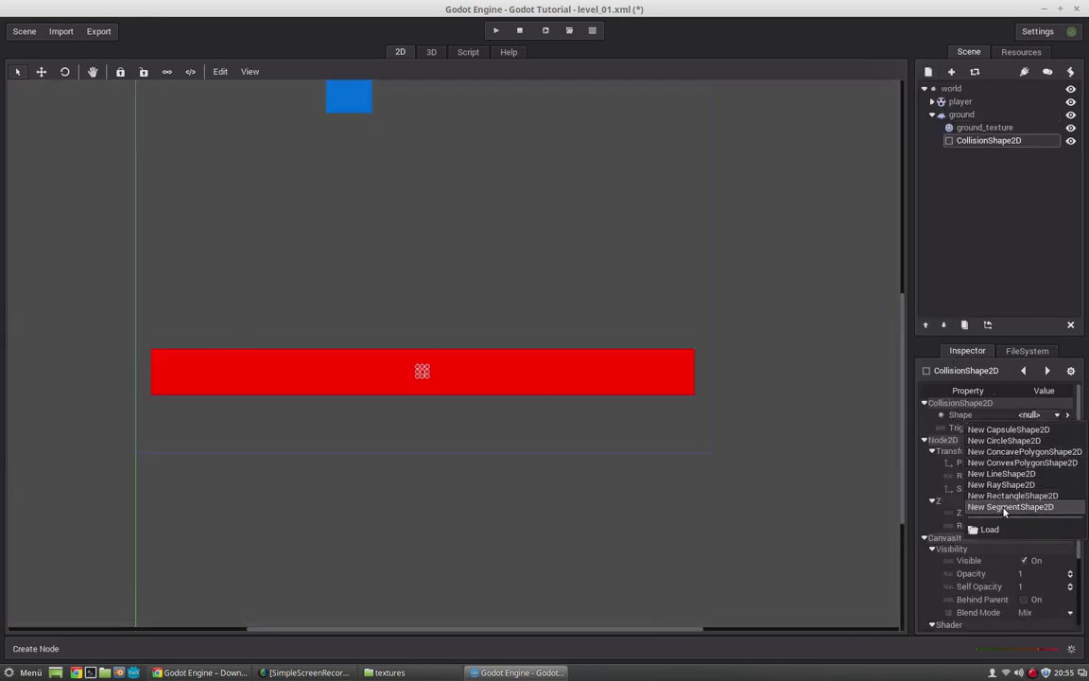
{"action": "left_click", "coordinate": [1010, 495]}
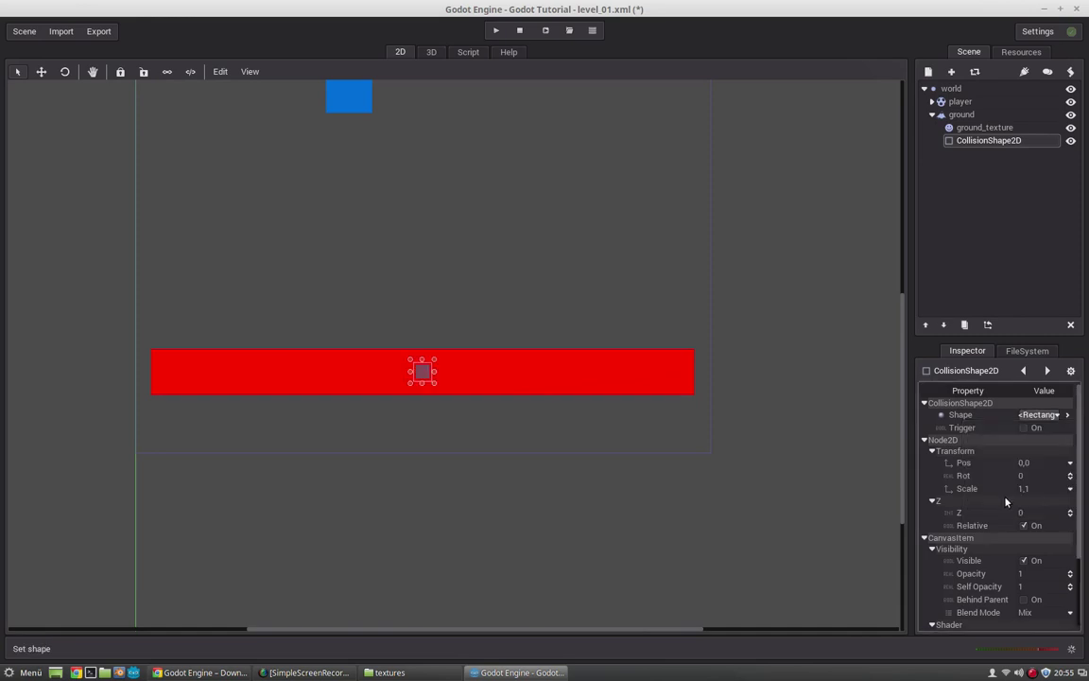
{"action": "left_click", "coordinate": [1069, 416]}
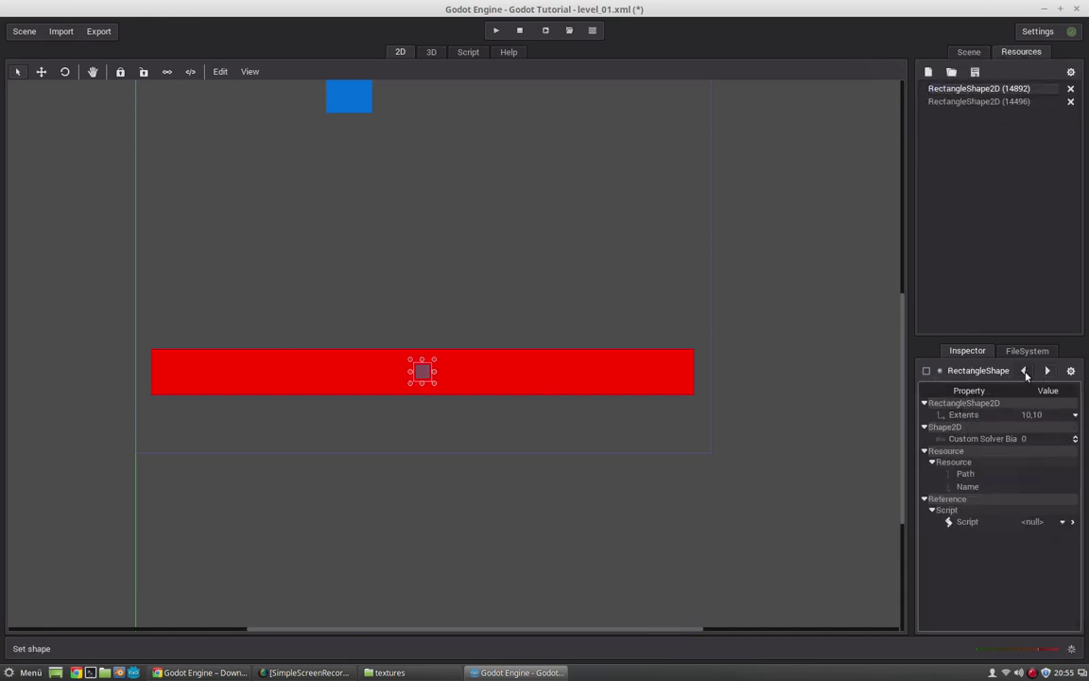
- Set the ground's RectangleShape2D extents to x 400 and y 32
{"action": "left_click", "coordinate": [1024, 370]}
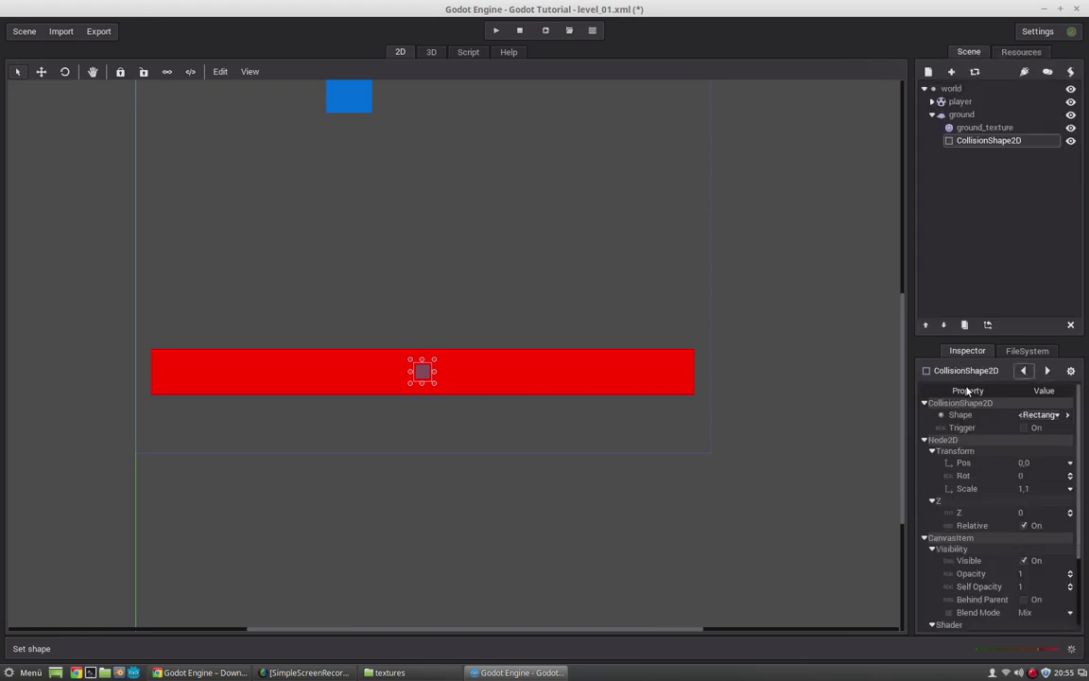
{"action": "left_click", "coordinate": [1046, 370]}
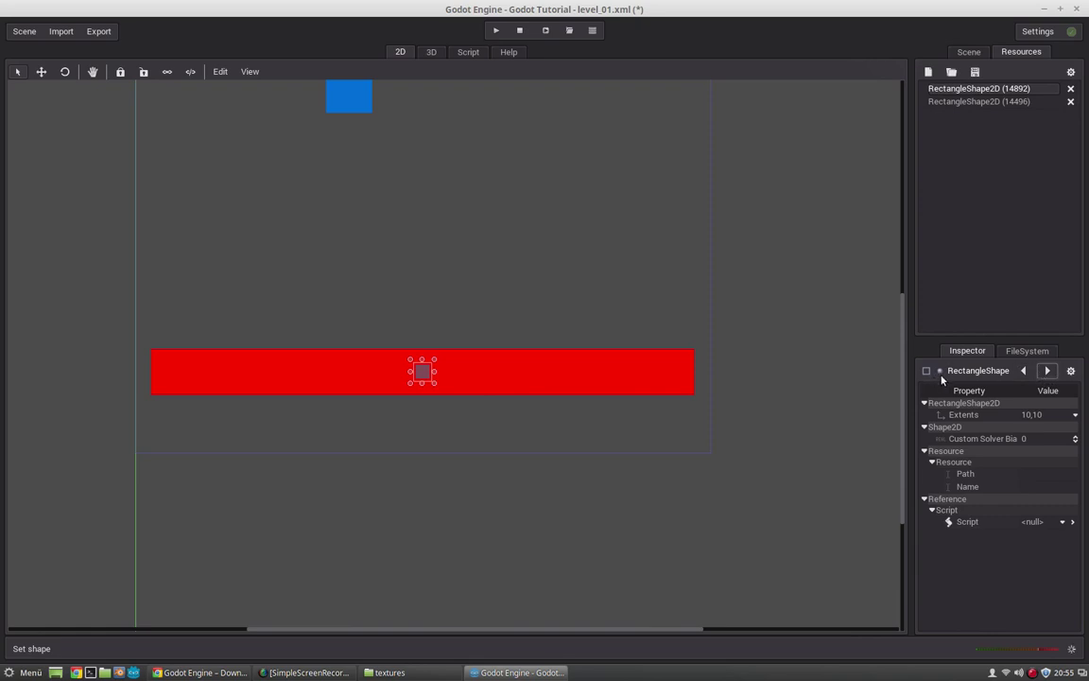
{"action": "left_click", "coordinate": [1030, 415]}
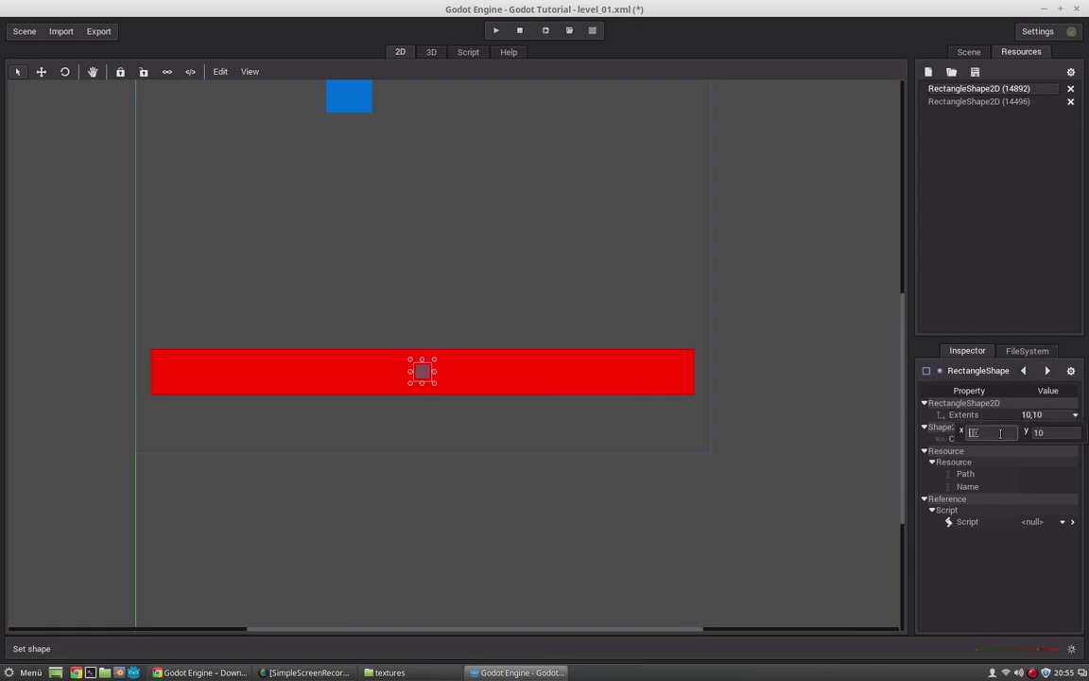
{"action": "key", "text": "Tab"}
{"action": "type", "text": "32"}
{"action": "key", "text": "shift+Tab"}
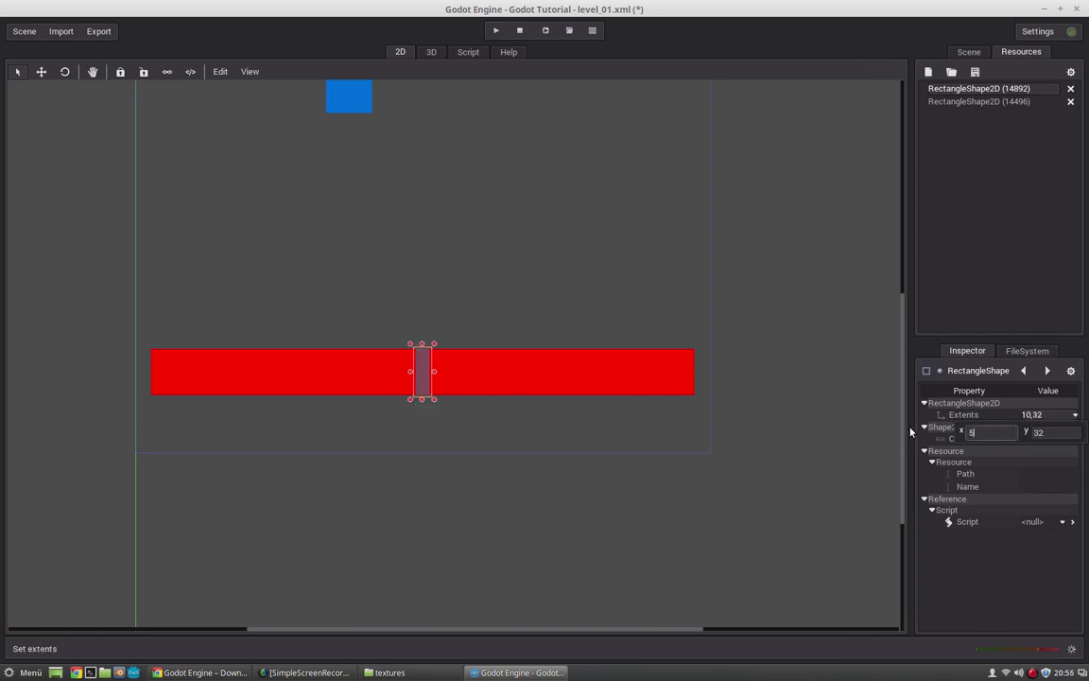
{"action": "type", "text": "50"}
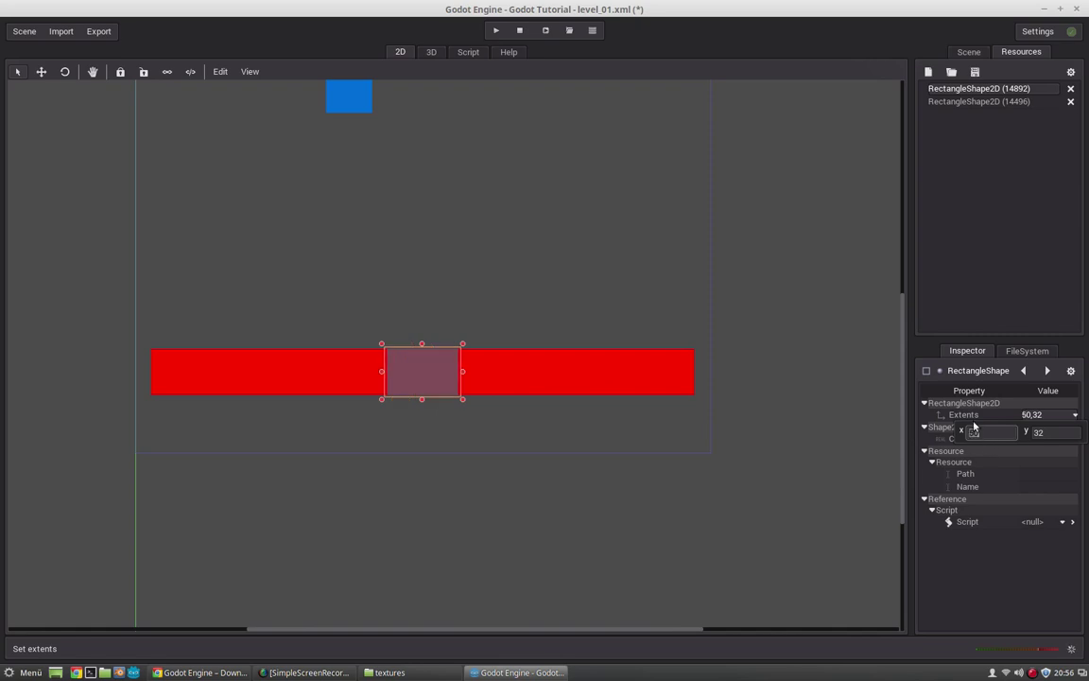
{"action": "type", "text": "600"}
{"action": "key", "text": "Return"}
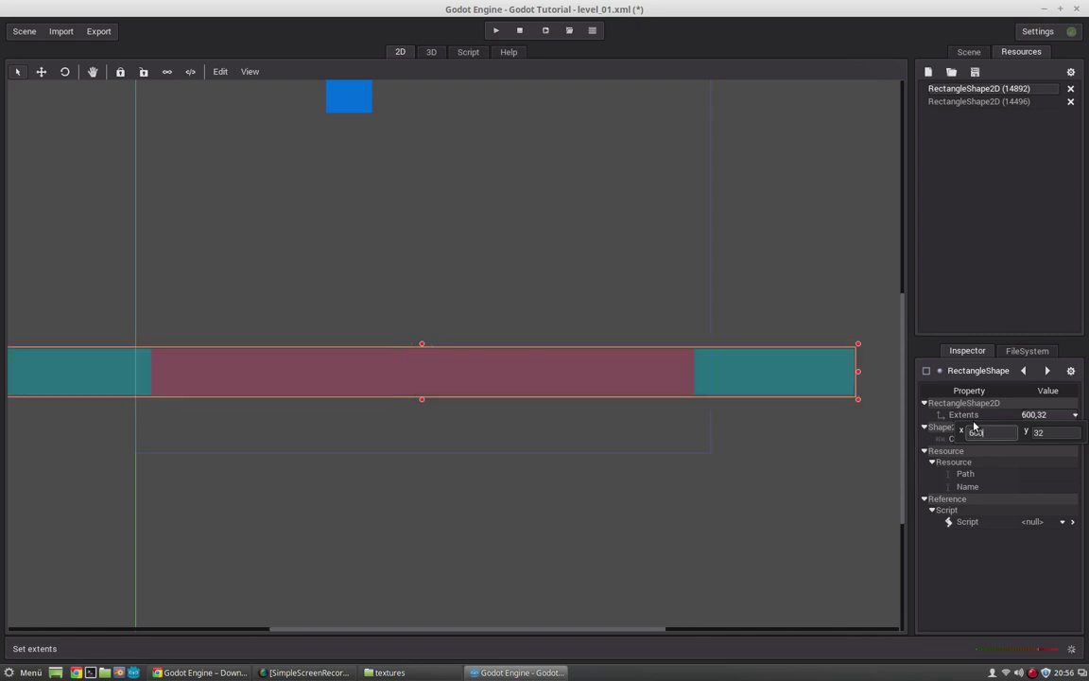
{"action": "type", "text": "400"}
{"action": "key", "text": "Return"}
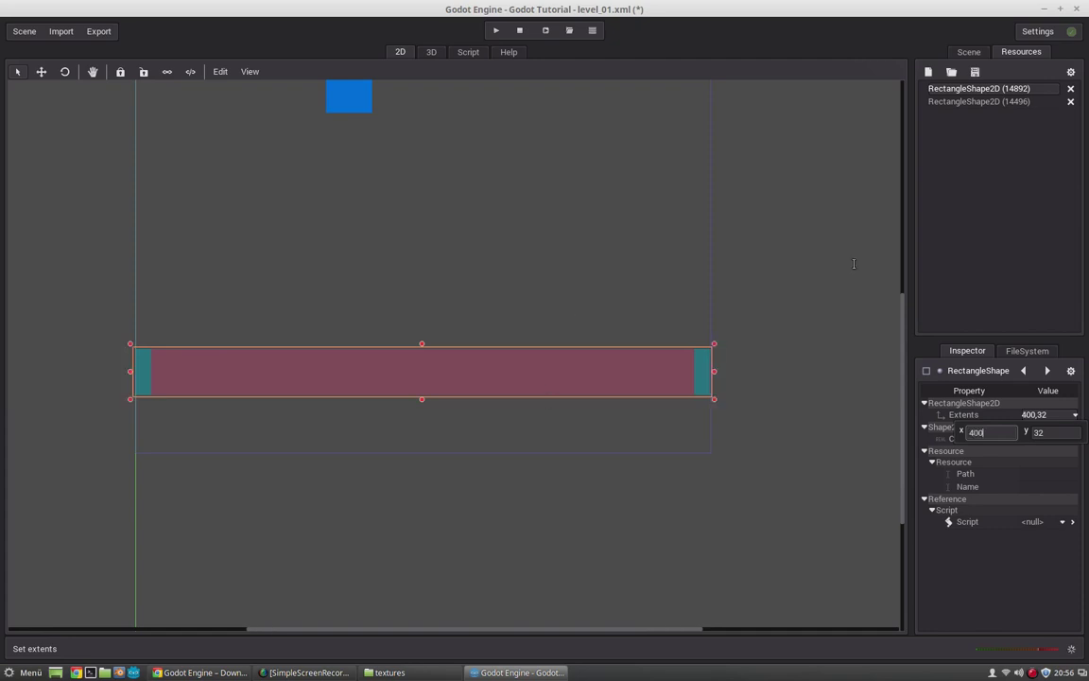
{"action": "left_click", "coordinate": [968, 53]}
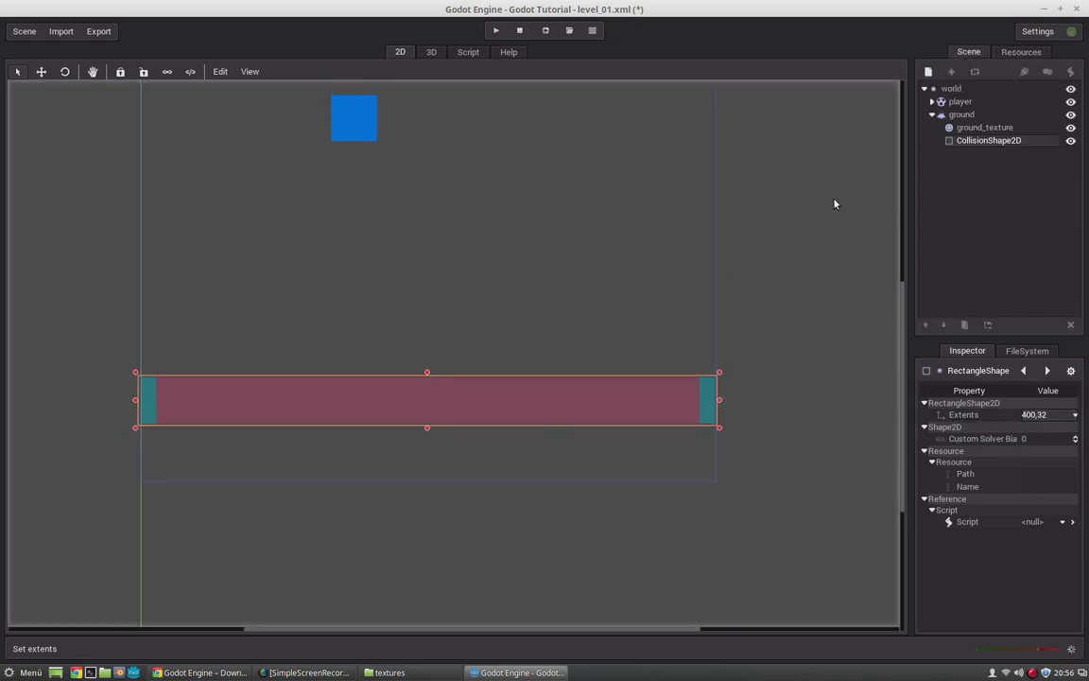
- Collapse the ground node, save and run the scene with F5, then close the game
{"action": "left_click", "coordinate": [931, 114]}
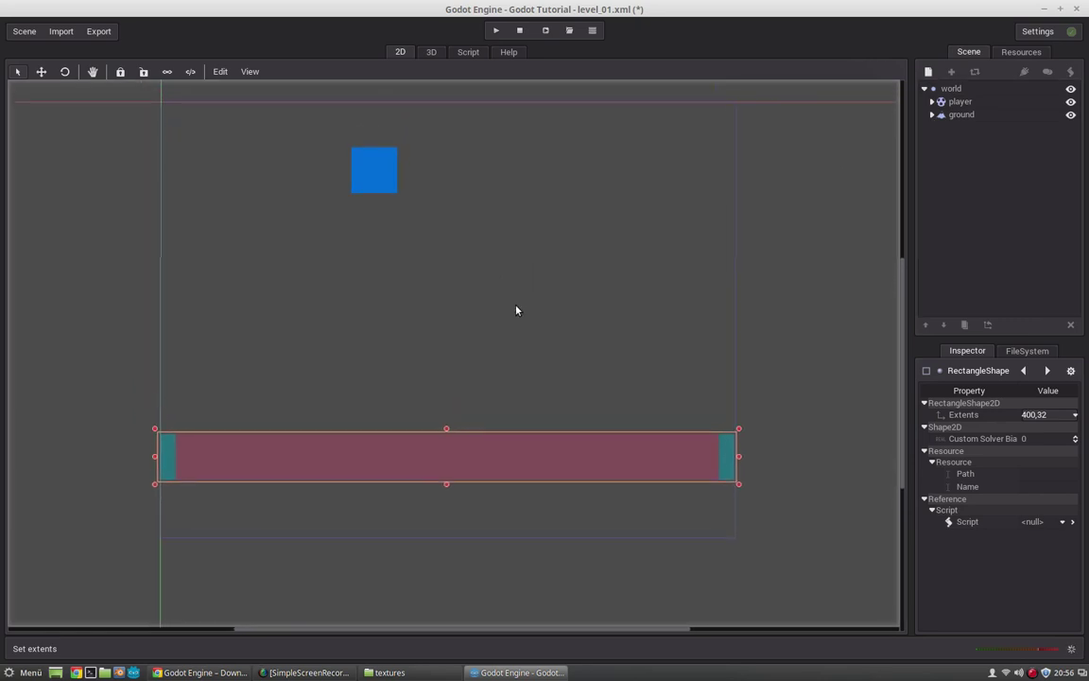
{"action": "scroll", "coordinate": [899, 274], "scroll_direction": "up", "scroll_amount": 1}
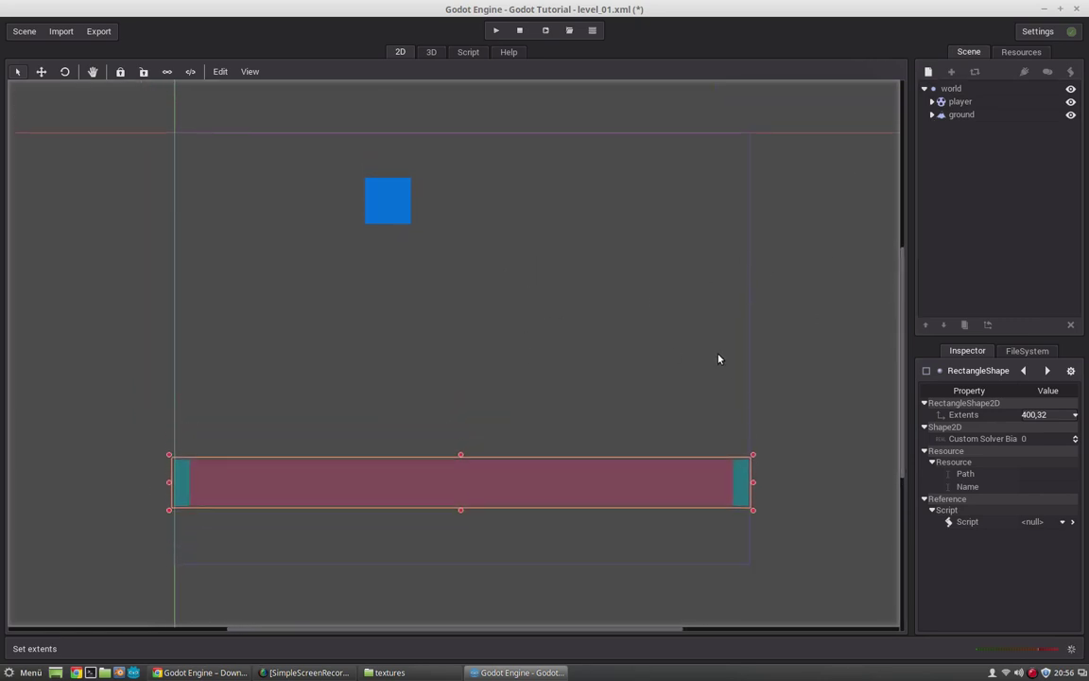
{"action": "key", "text": "F5"}
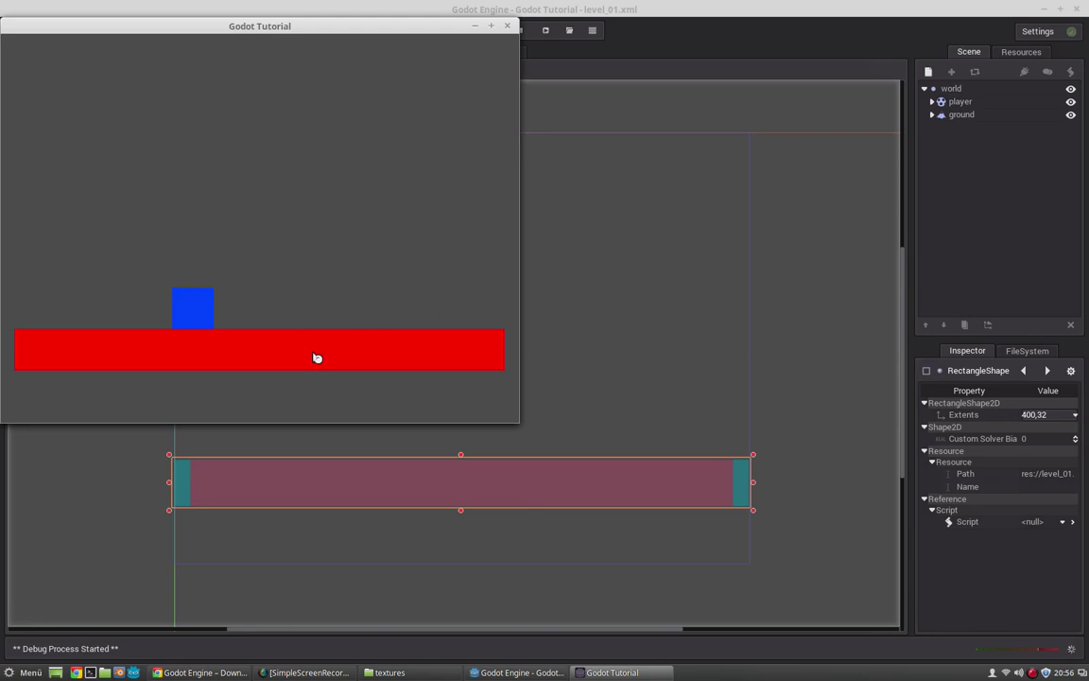
{"action": "left_click", "coordinate": [507, 26]}
{"action": "middle_click_drag", "start_coordinate": [497, 319], "coordinate": [486, 297]}
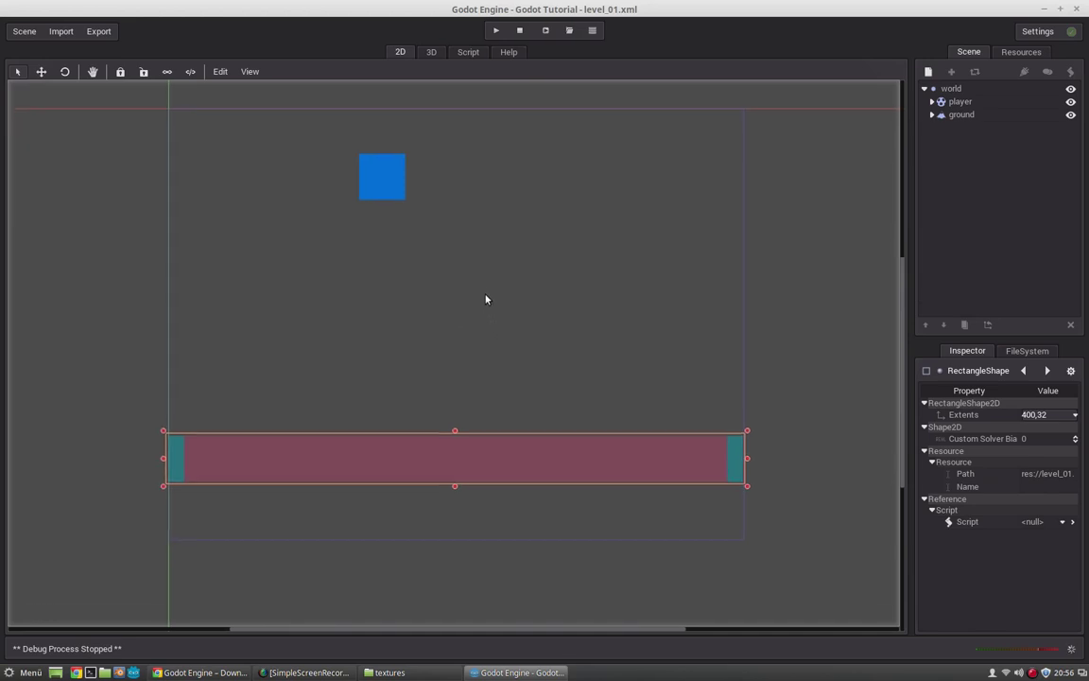